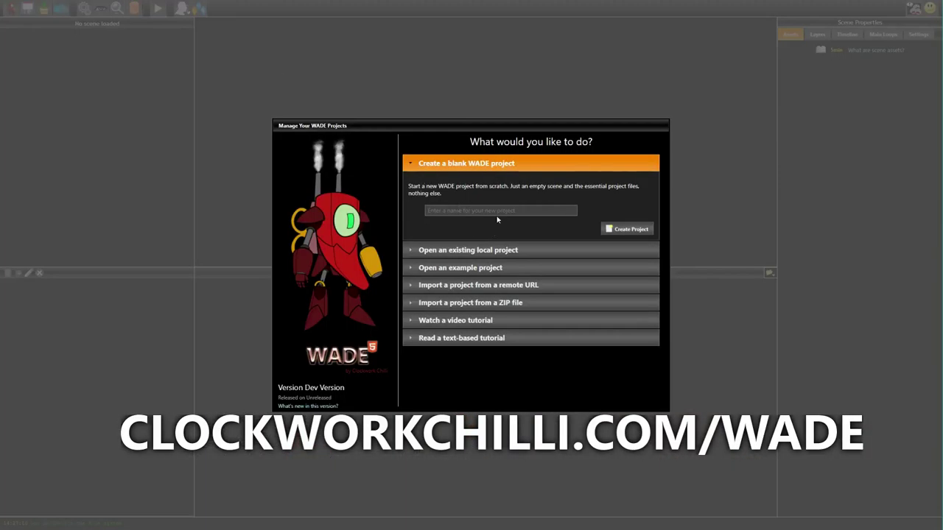
Create a blank WADE project named Physics Platformer.
click(500, 210)
text(Physics Platformer)
key(Return)
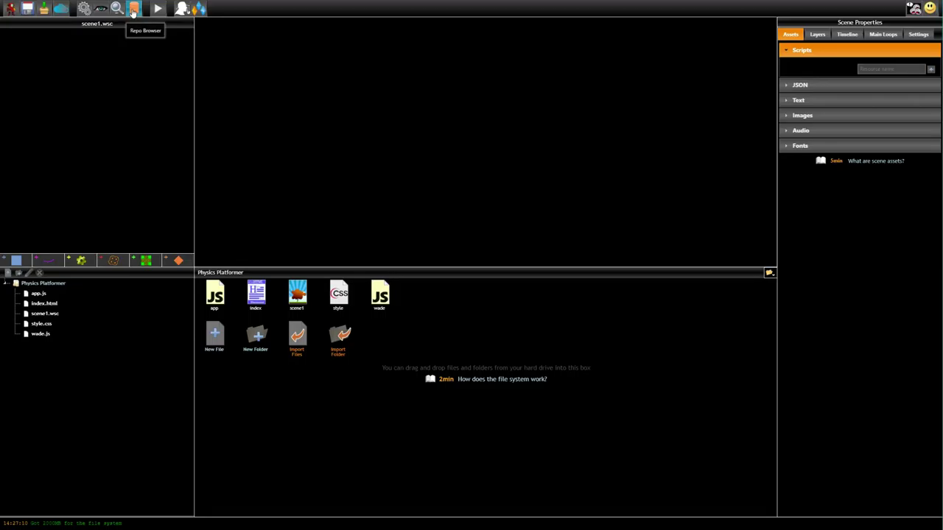
Add the inaura character from the repository's Physics Objects collection to the scene.
click(134, 8)
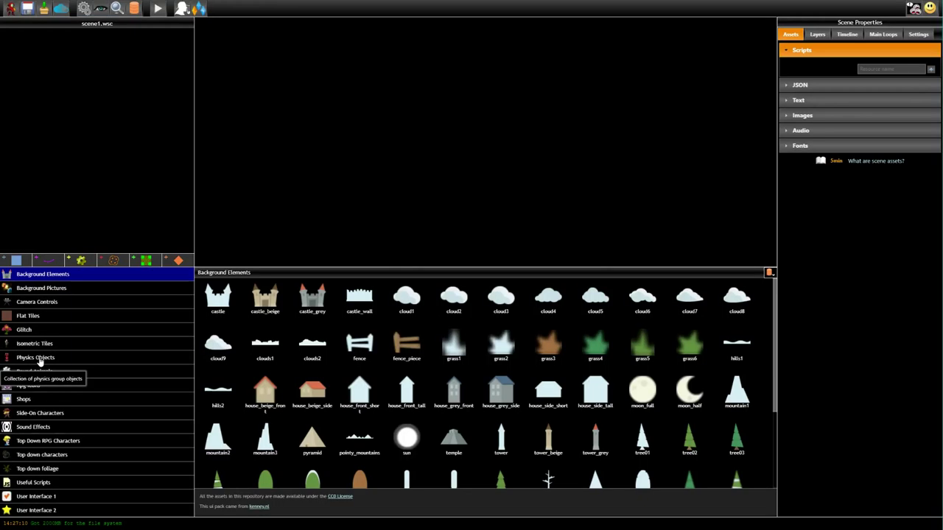
click(40, 359)
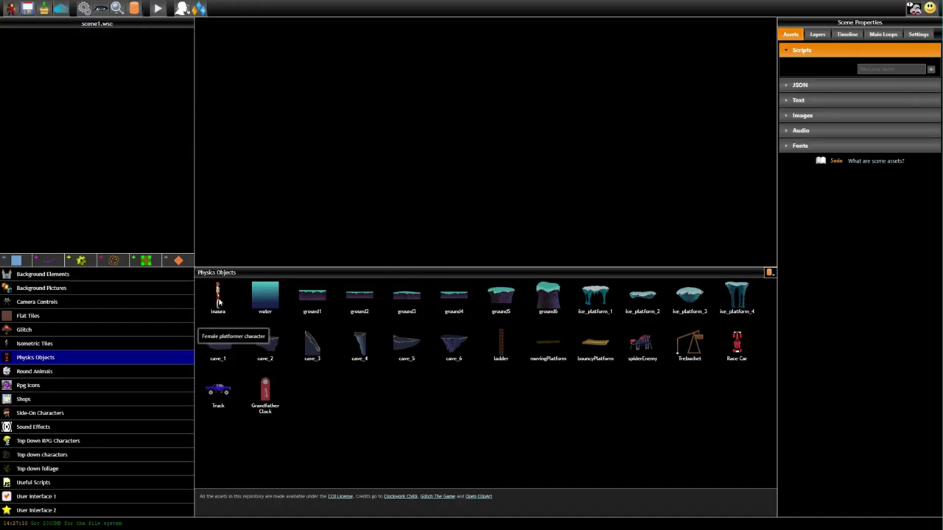
drag(218, 302, 386, 177)
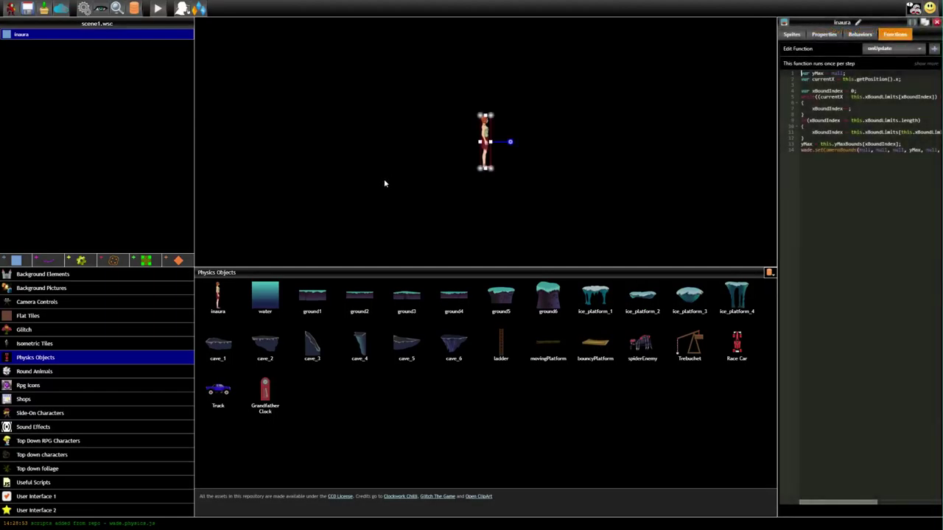
Examine the contents of the project's platformer_scripts and inaura folders.
click(770, 274)
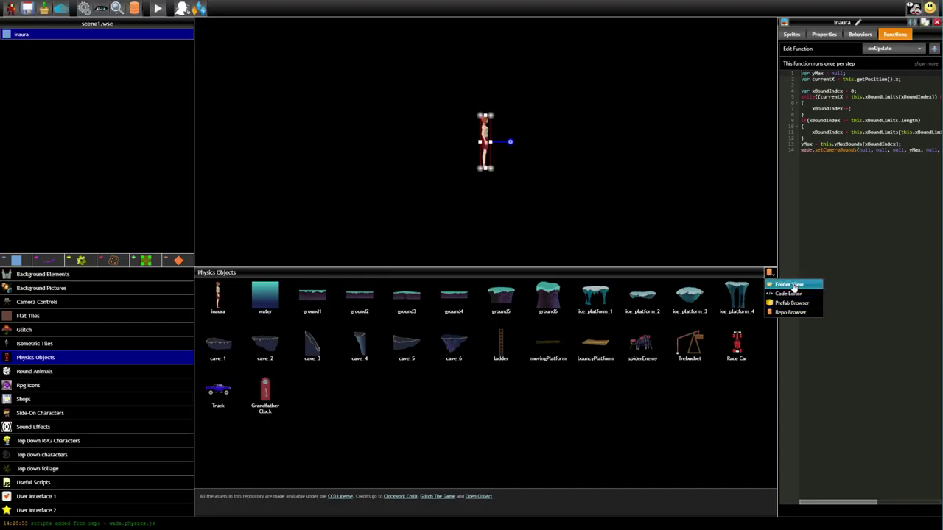
click(796, 285)
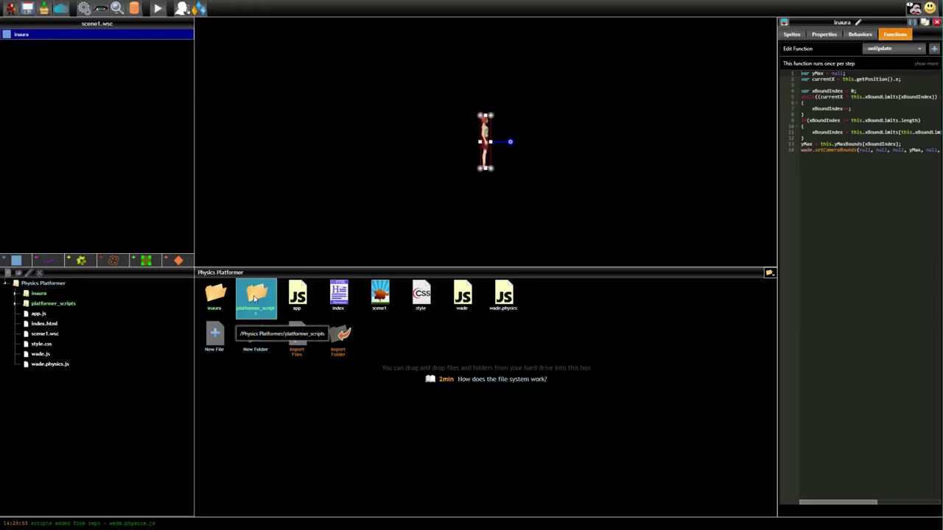
click(253, 297)
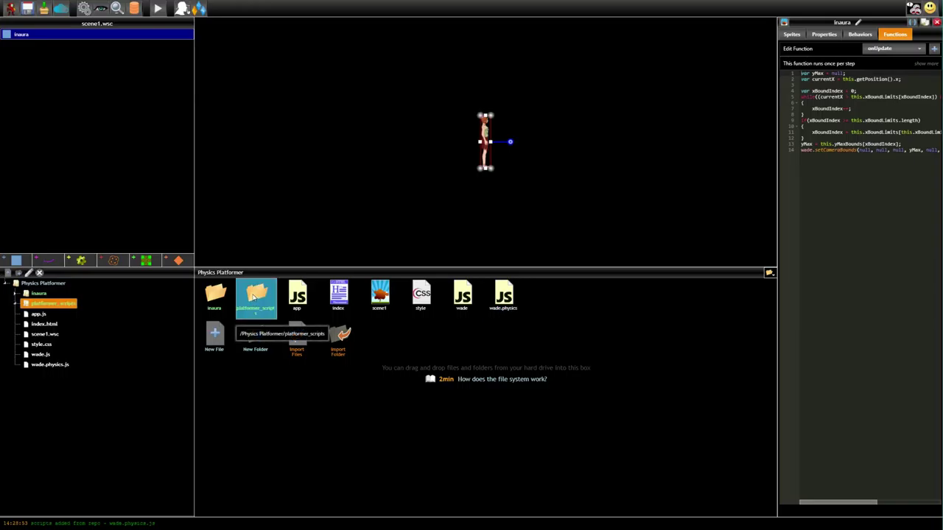
double_click(253, 297)
click(769, 273)
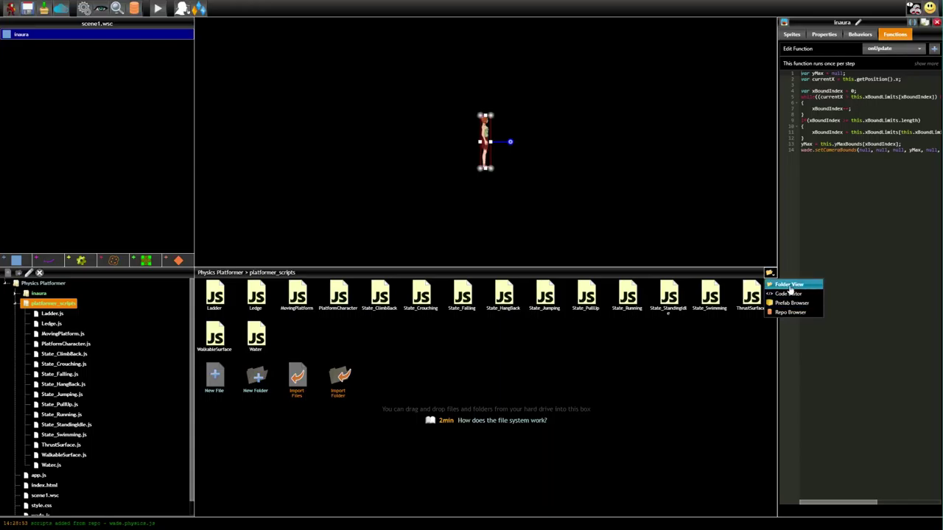
click(213, 274)
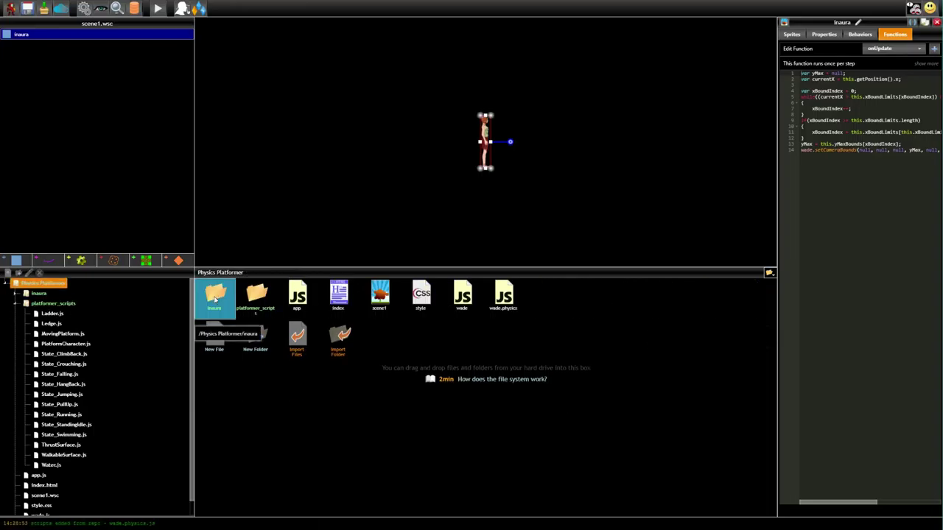
click(215, 298)
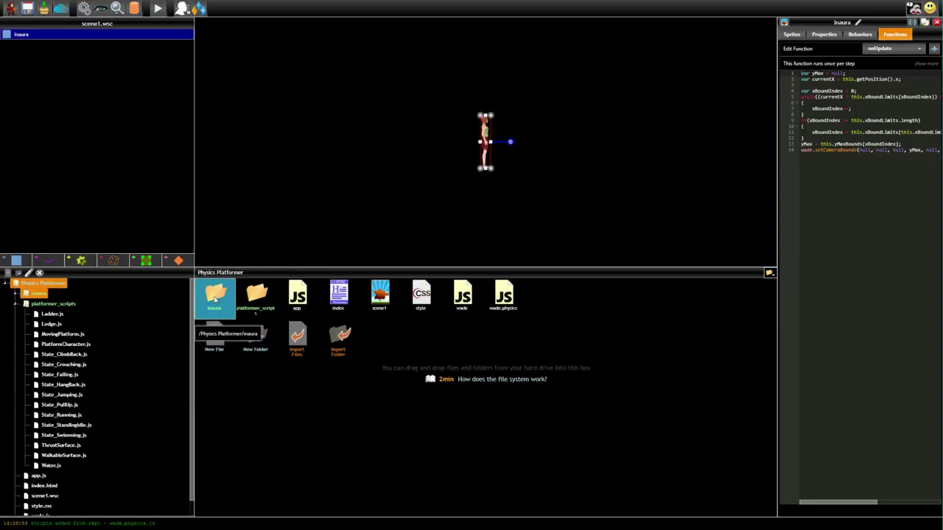
double_click(222, 312)
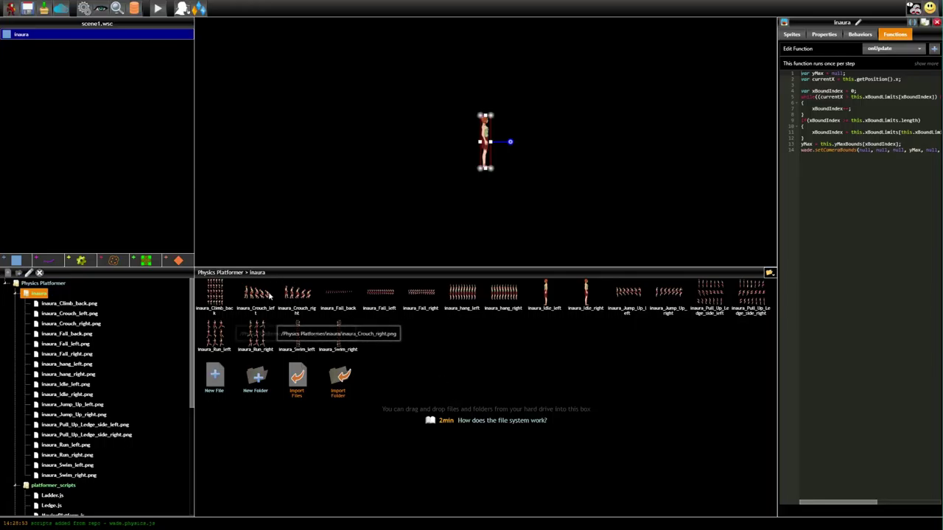
Add the ground2 object from the Physics Objects collection and place it just below the character's feet.
click(132, 10)
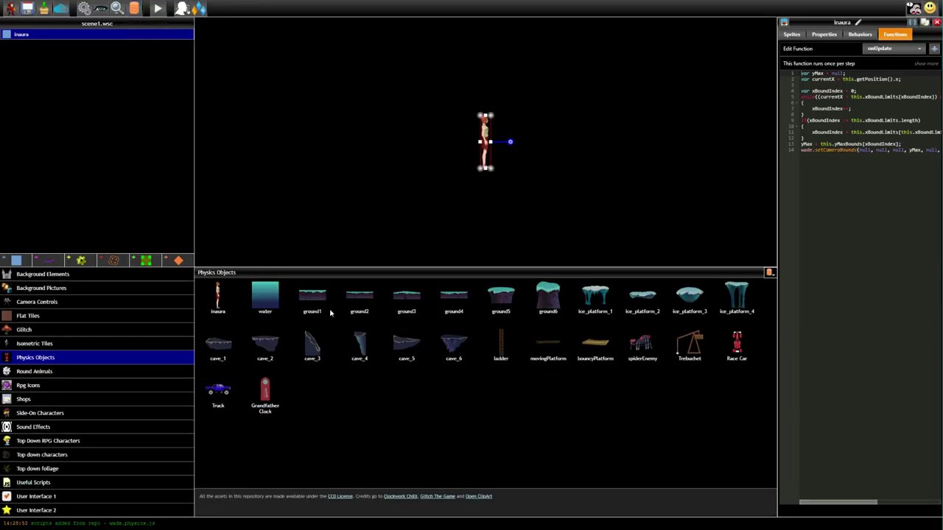
drag(358, 308, 472, 210)
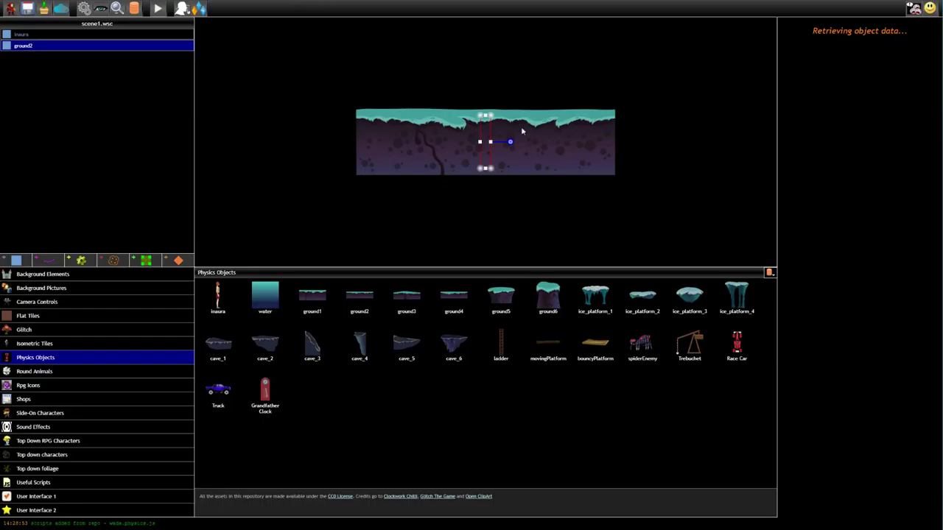
drag(523, 118, 553, 182)
Preview the game, test running left and right and jumping on the ground, and close the preview.
click(159, 9)
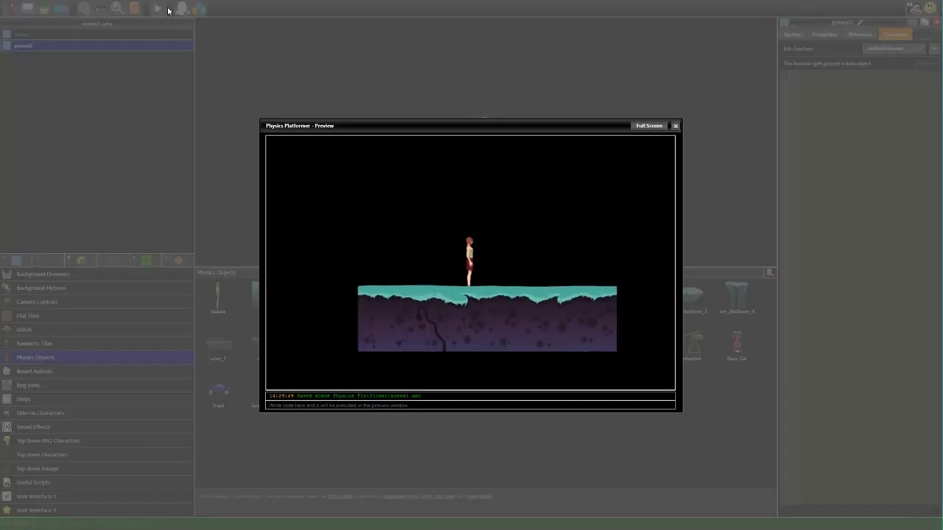
key(Left)
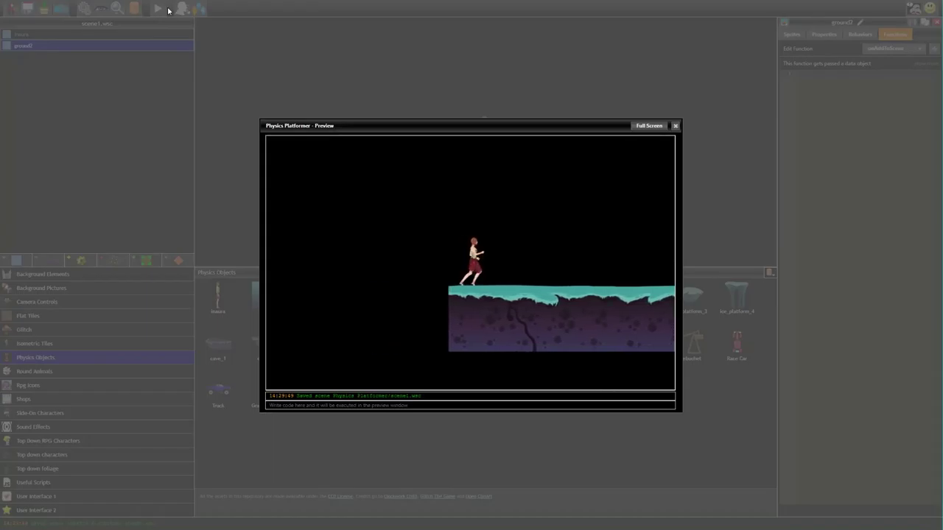
key(Right)
key(Left)
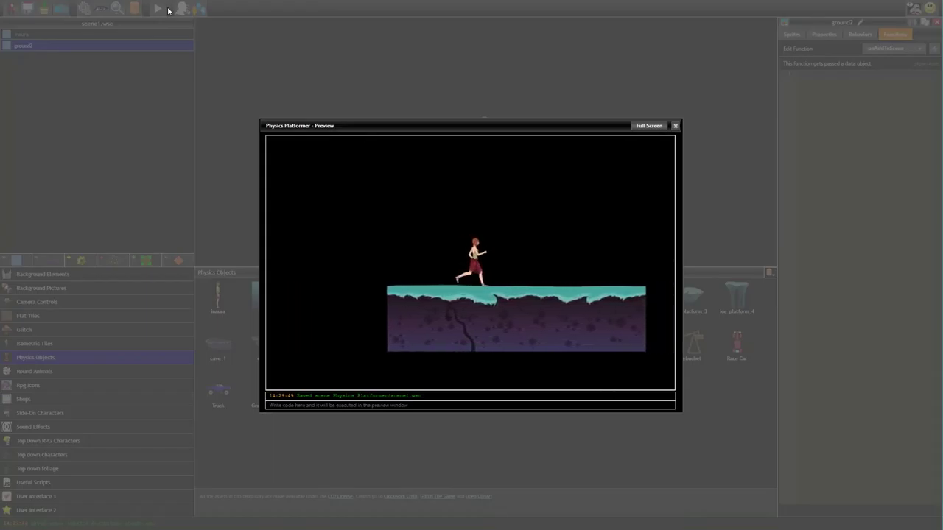
key(Right)
key(Left)
key(Up)
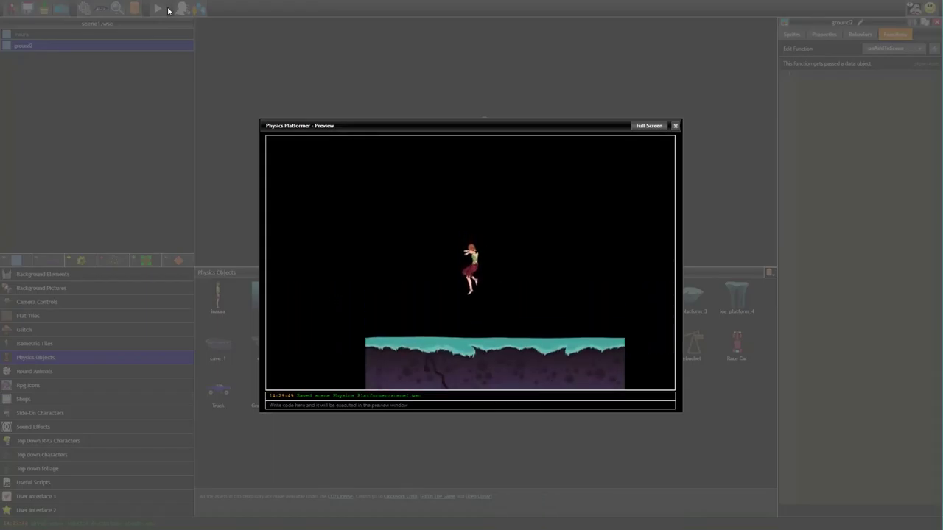
key(Right)
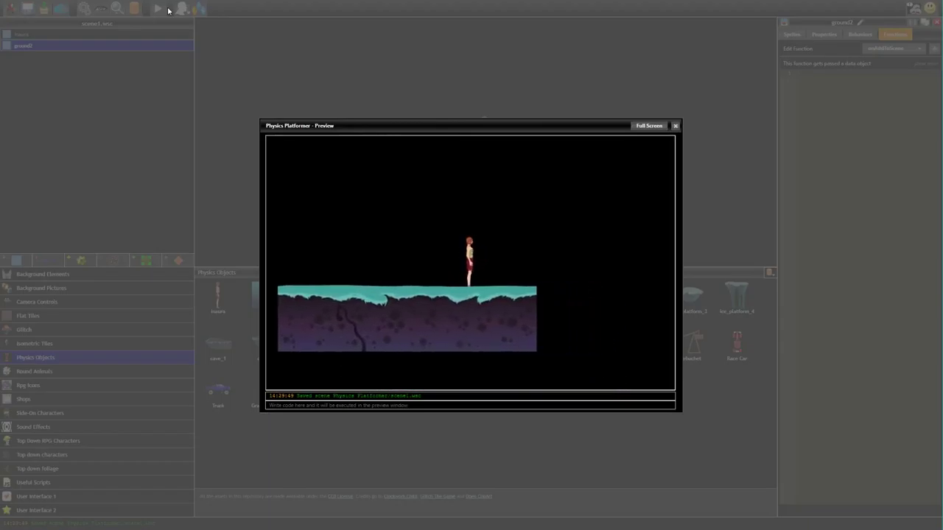
click(676, 126)
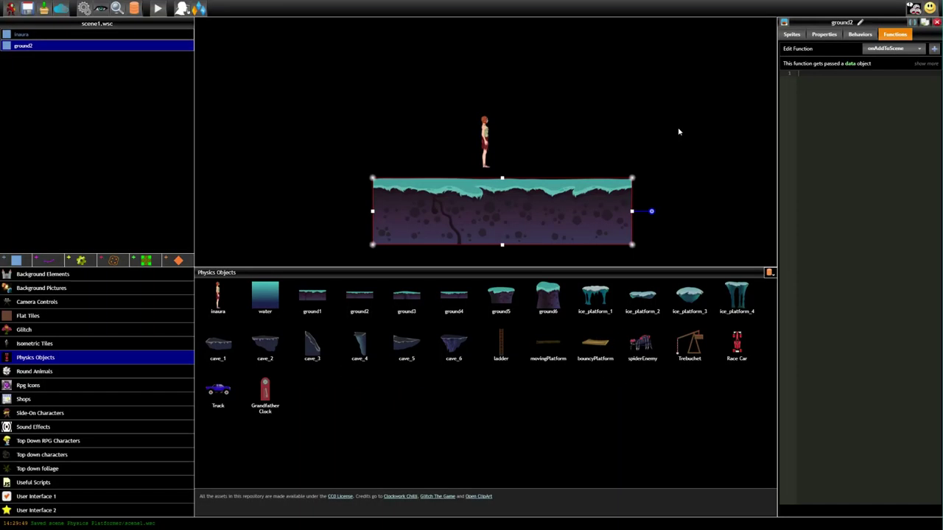
Clone the ground2 object and place the copy to its right at the same height, leaving a gap between them.
scroll(715, 207, down, 3)
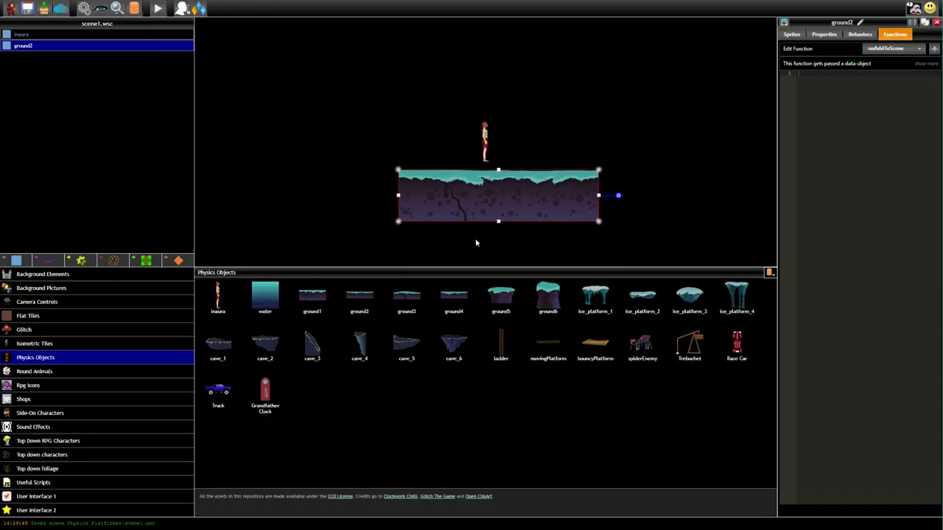
click(924, 22)
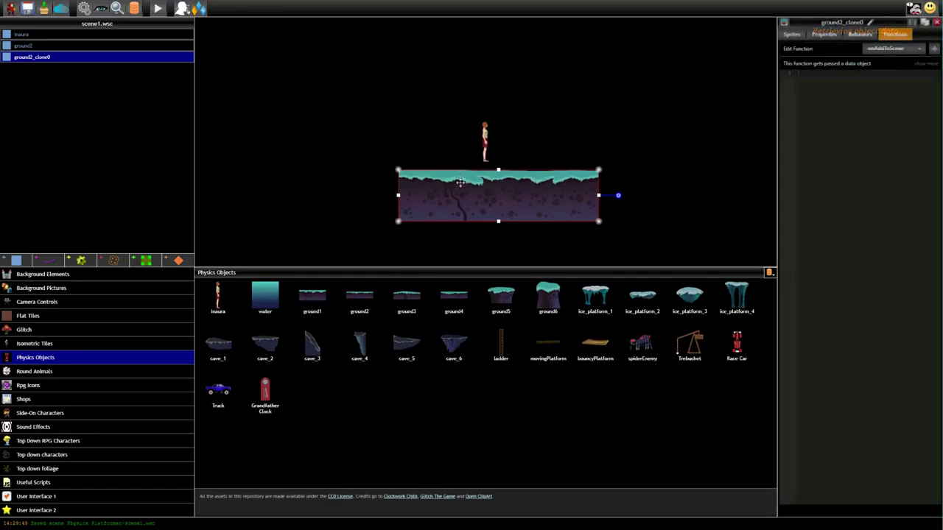
drag(454, 202, 732, 199)
Preview the game and test jumping back and forth across the gap between the two ground pieces.
click(158, 9)
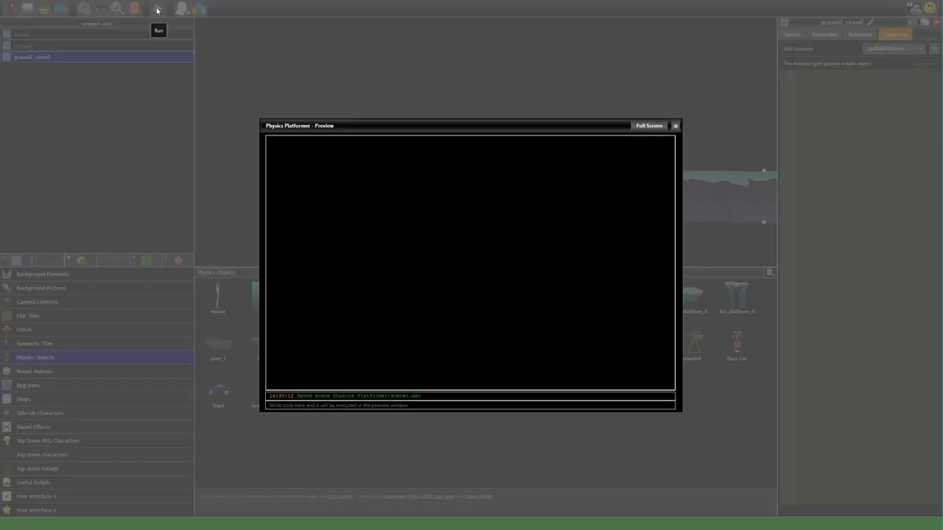
key(Up)
key(Right)
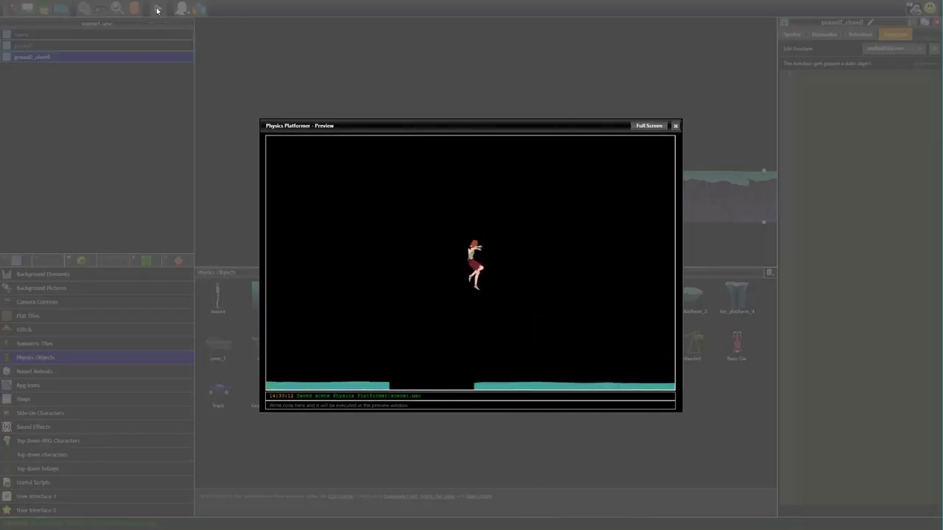
key(Left)
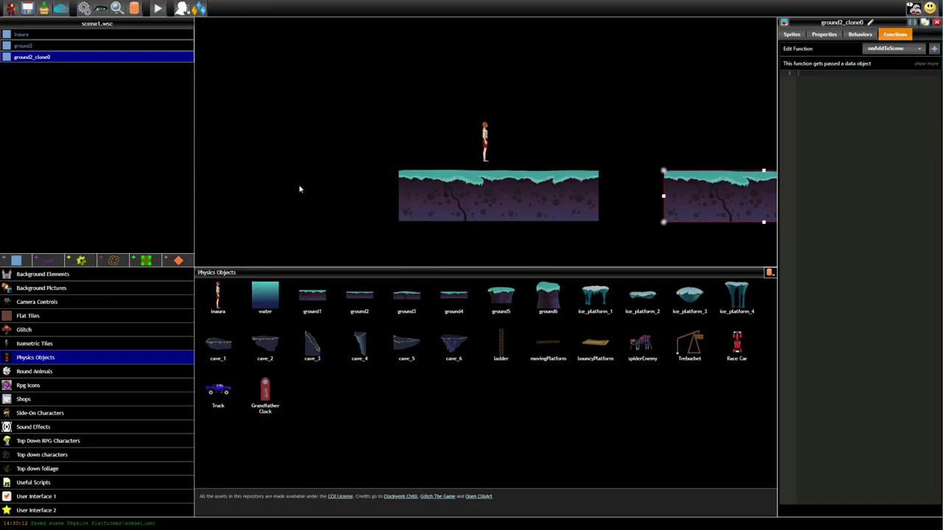
Review the WalkableSurface.js code in the platformer_scripts folder and return to the folder's file listing.
click(769, 273)
click(775, 285)
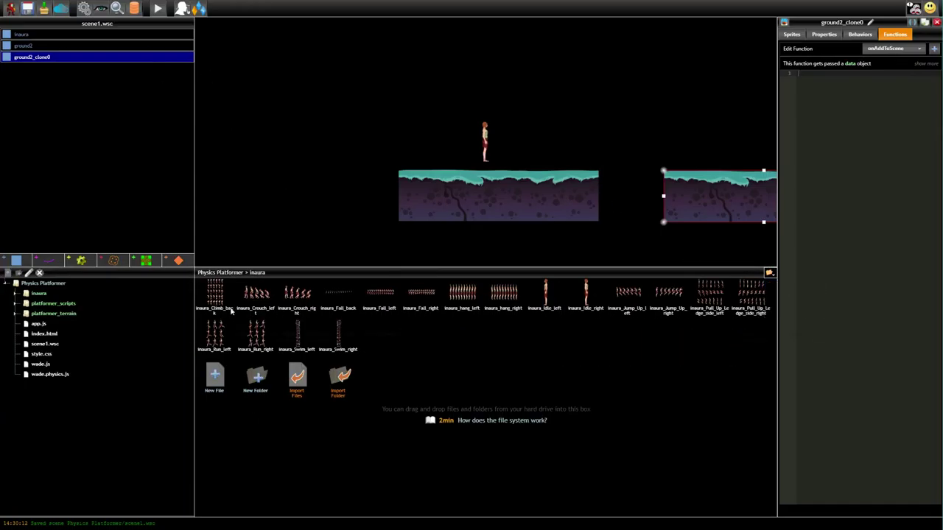
click(43, 283)
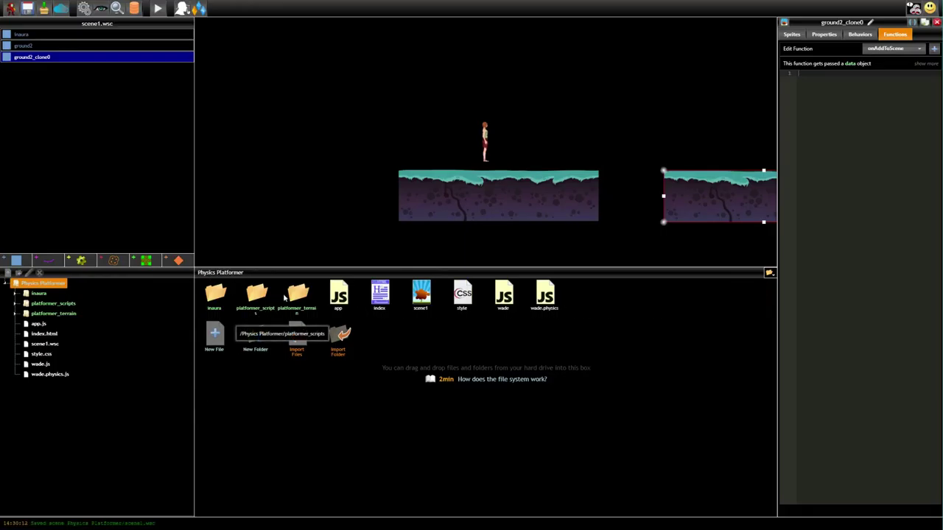
double_click(257, 297)
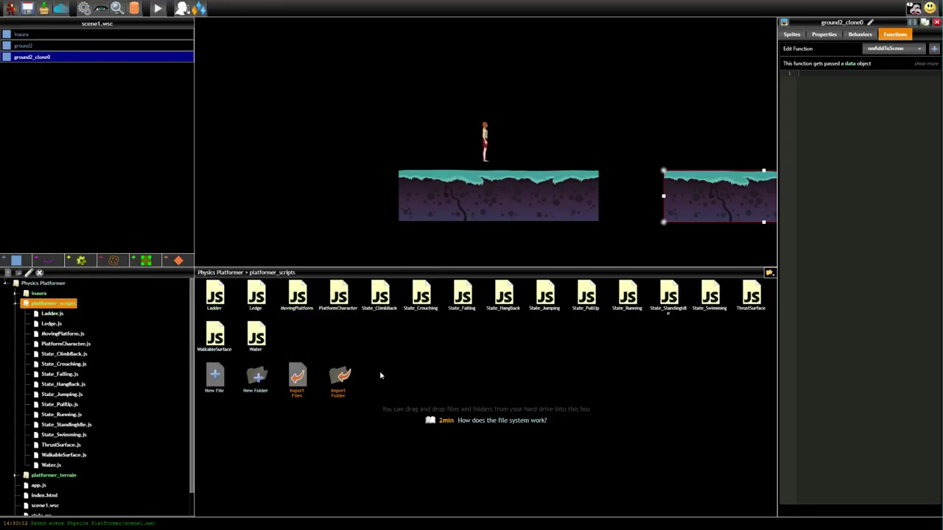
double_click(215, 337)
scroll(443, 374, down, 20)
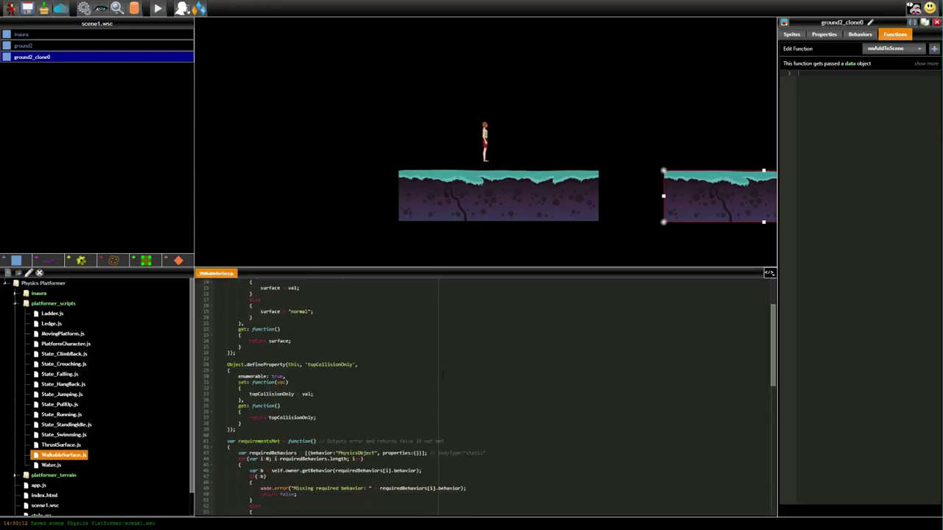
scroll(450, 384, up, 20)
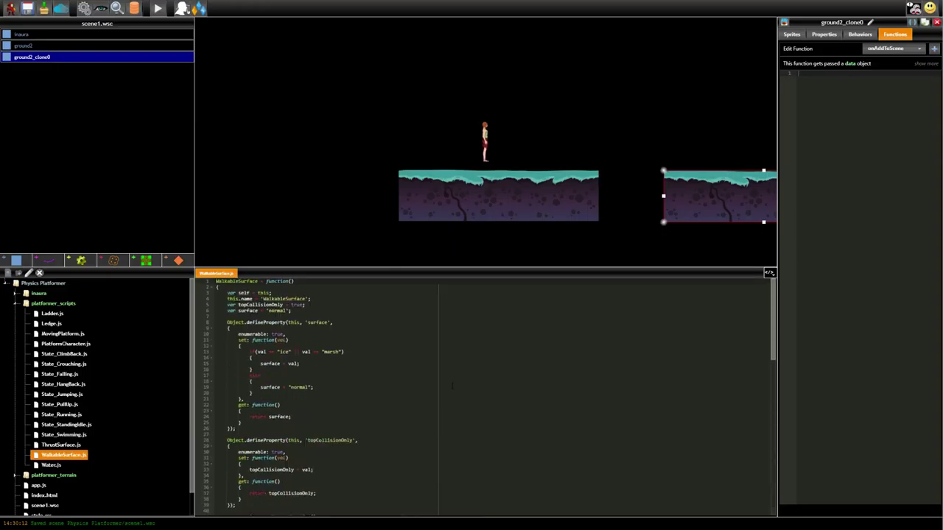
click(768, 272)
click(769, 302)
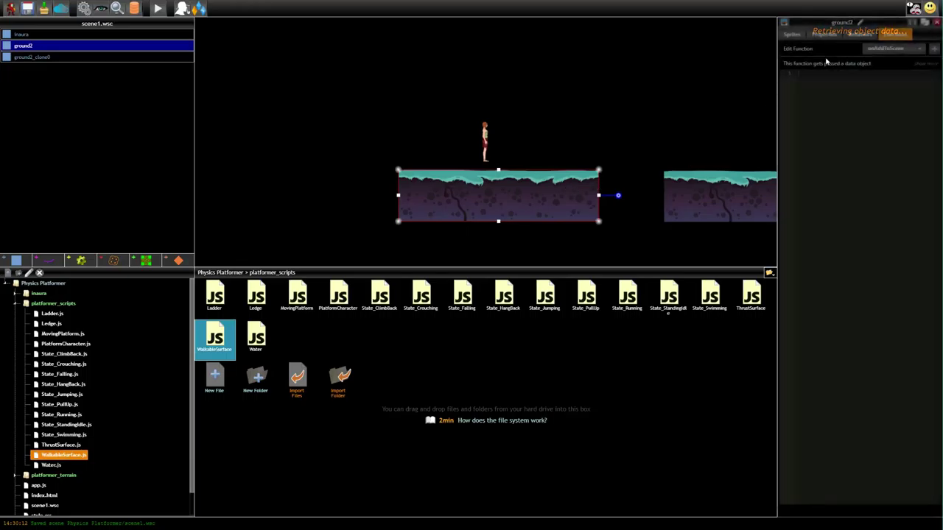
Inspect the PhysicsObject and WalkableSurface behaviors of the original ground2 object and bring the WalkableSurface.js code back into view.
click(862, 35)
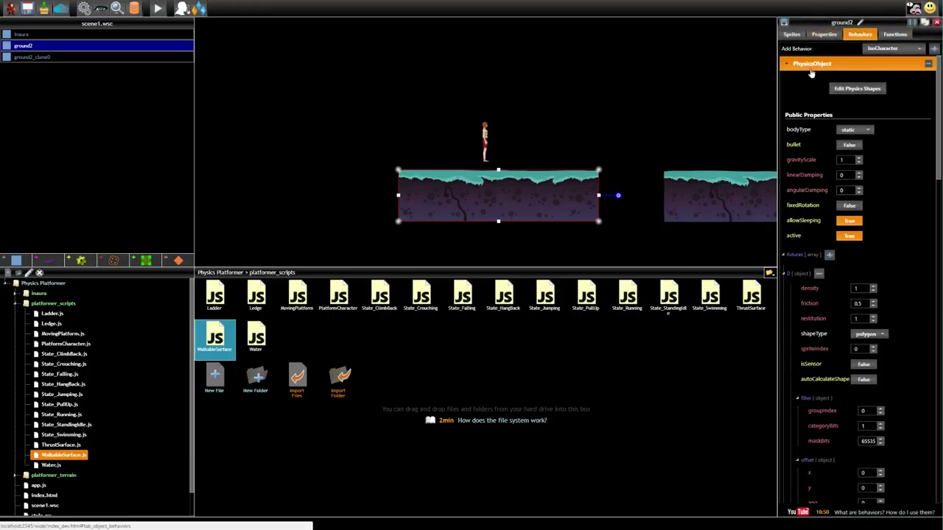
click(847, 64)
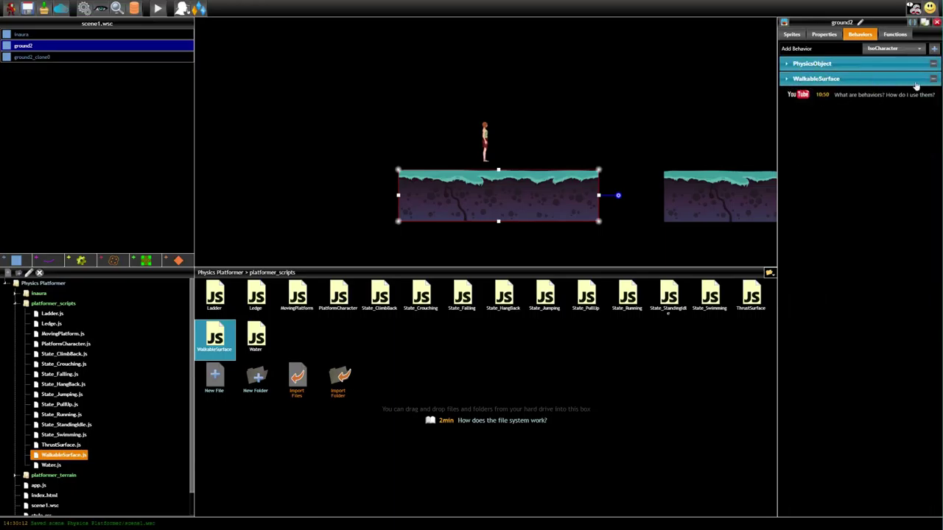
click(874, 81)
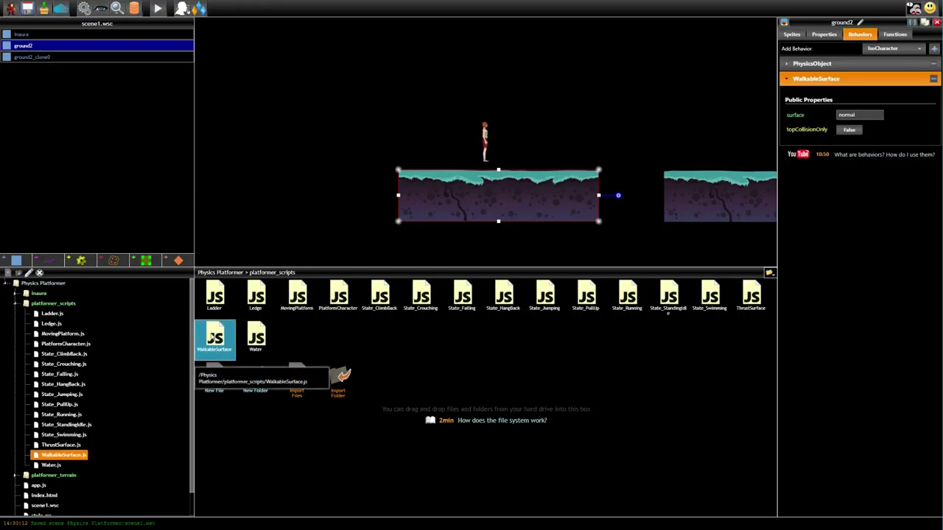
click(770, 273)
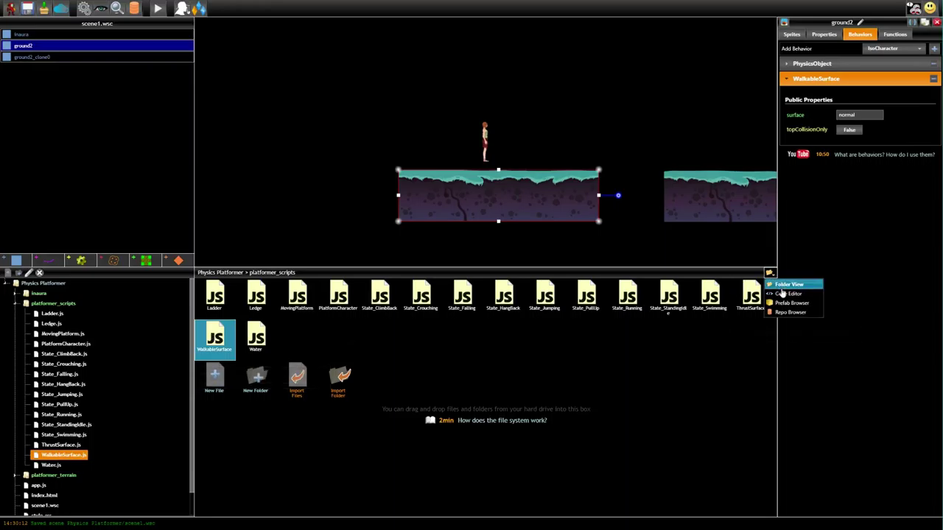
click(782, 301)
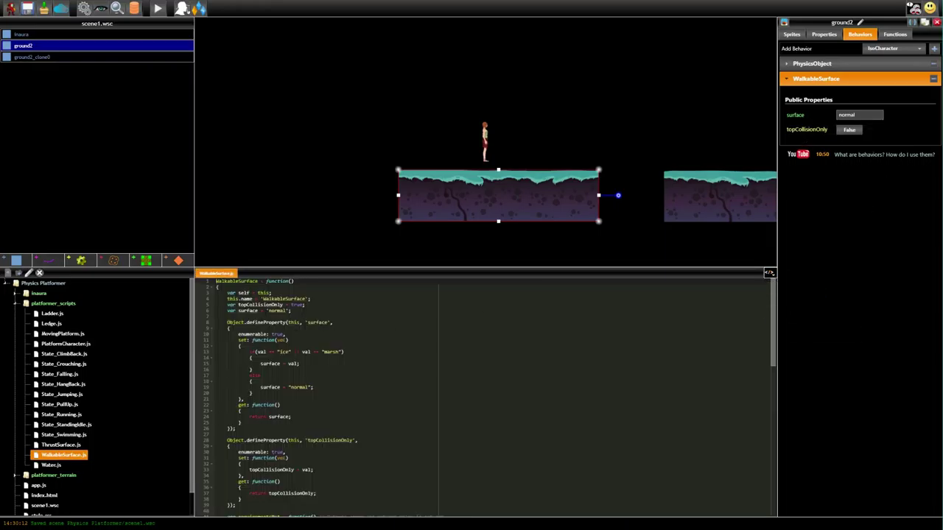
Examine the topCollisionOnly and surface definitions in WalkableSurface.js against the behavior's properties, and close the file.
double_click(266, 305)
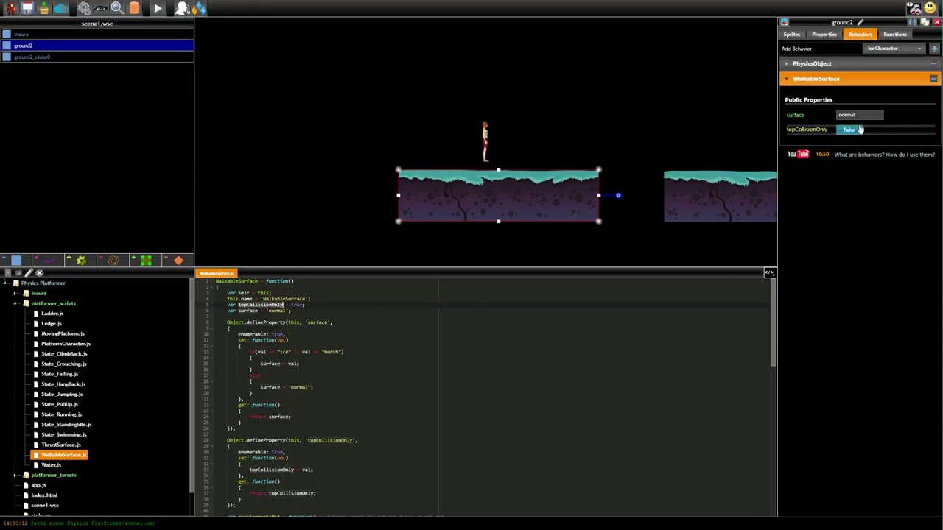
click(431, 351)
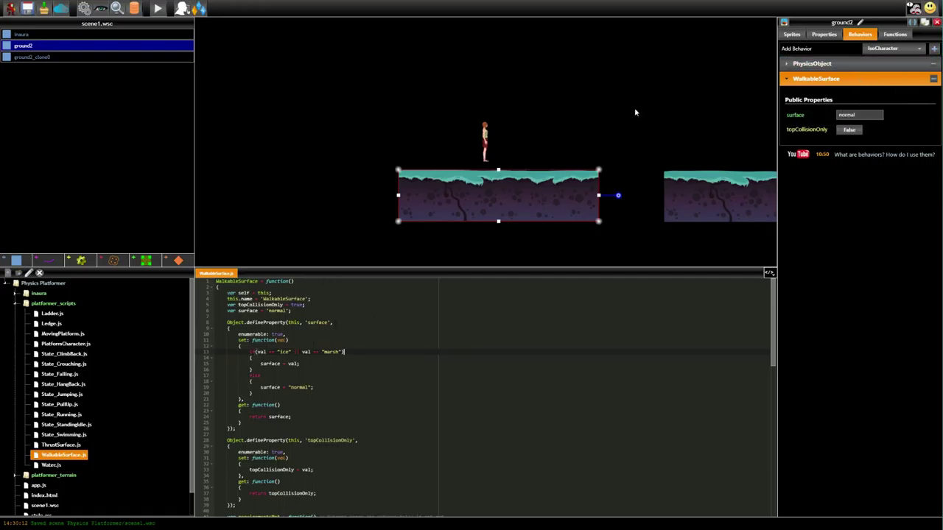
scroll(619, 118, down, 2)
middle_drag(659, 131, 560, 138)
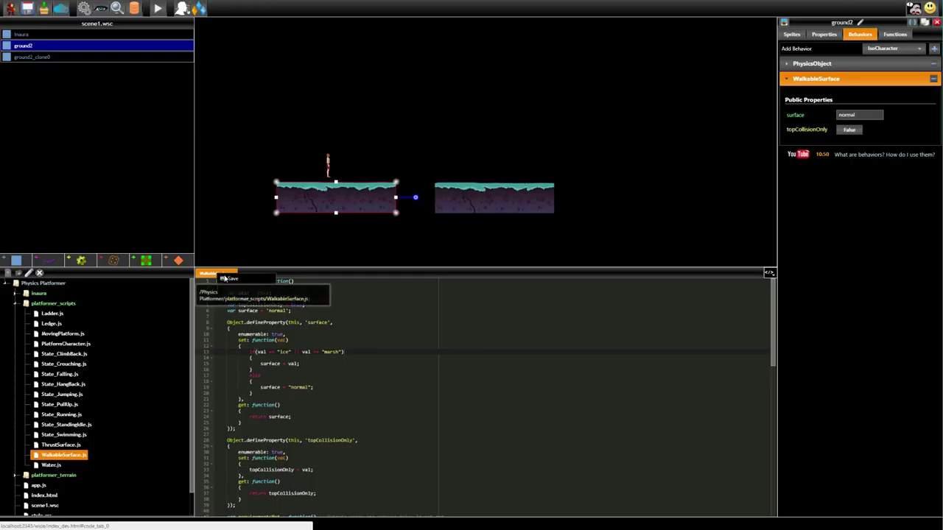
click(216, 273)
click(244, 295)
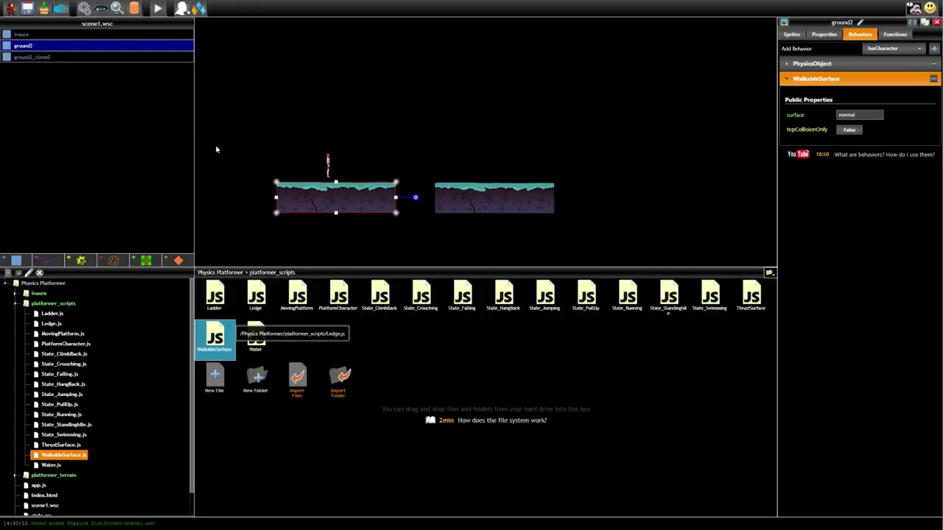
Add a ladder from the repository's Physics Objects and stand it on the right end of the cloned ground piece.
click(132, 10)
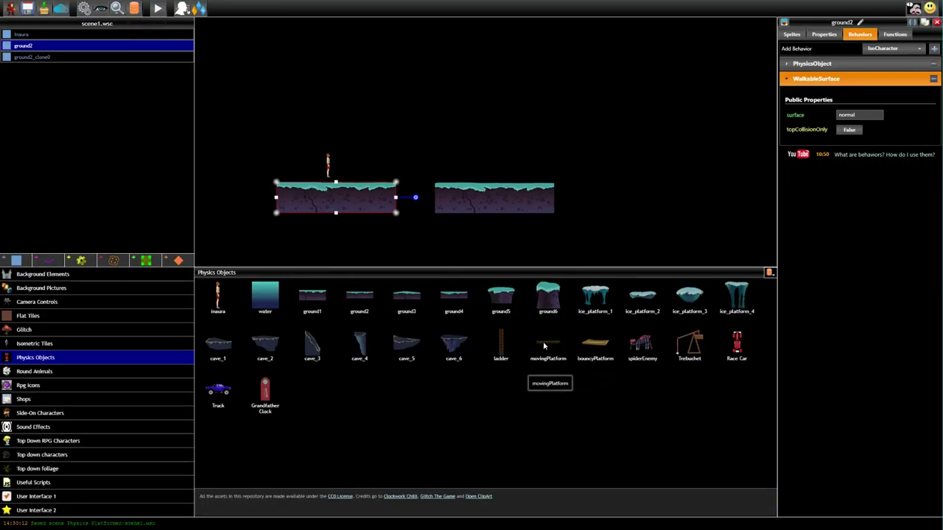
drag(501, 343, 566, 177)
drag(329, 148, 543, 124)
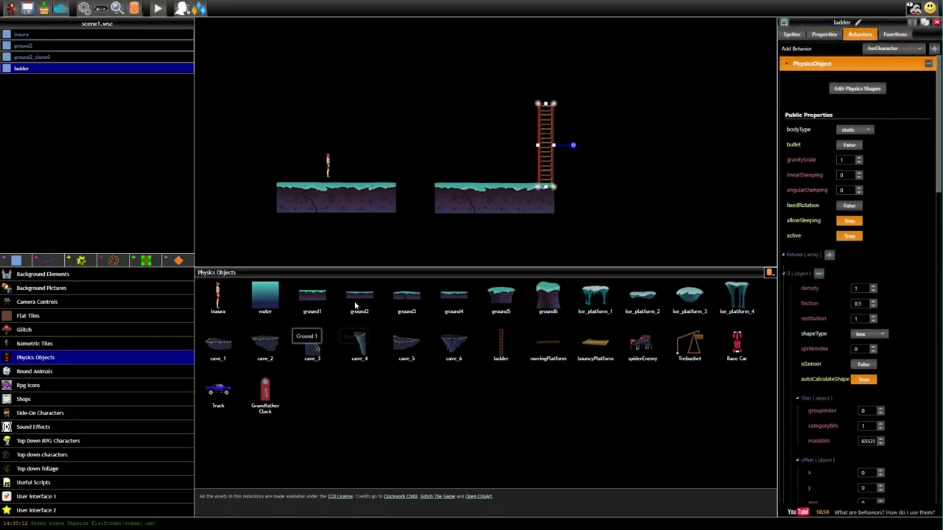
Add a ground3 piece with its left end at the ladder's top, and move the ladder below ground3 in the scene's object order.
drag(359, 306, 582, 107)
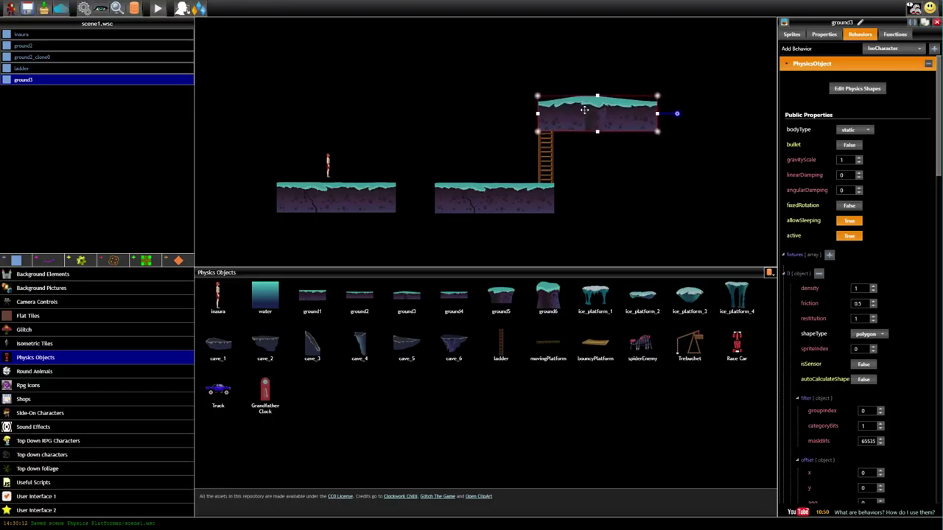
scroll(663, 154, up, 3)
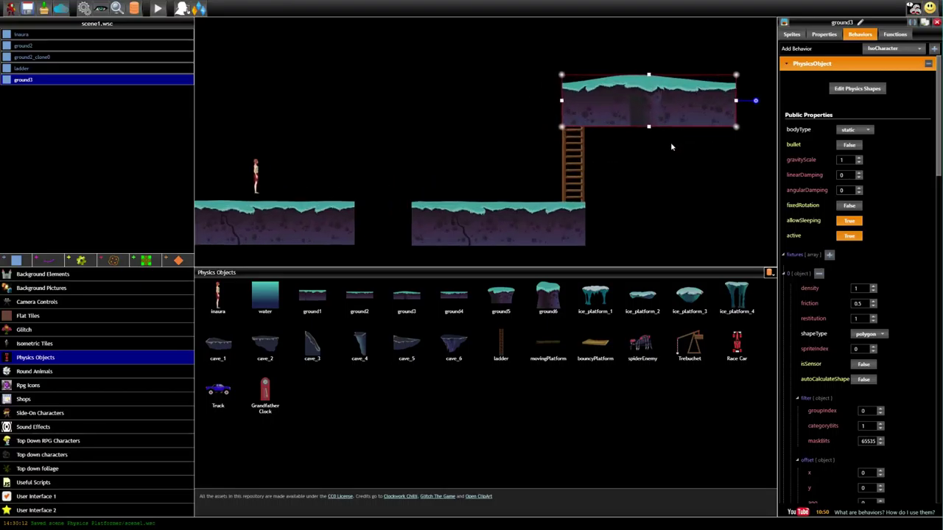
drag(22, 71, 33, 104)
click(22, 81)
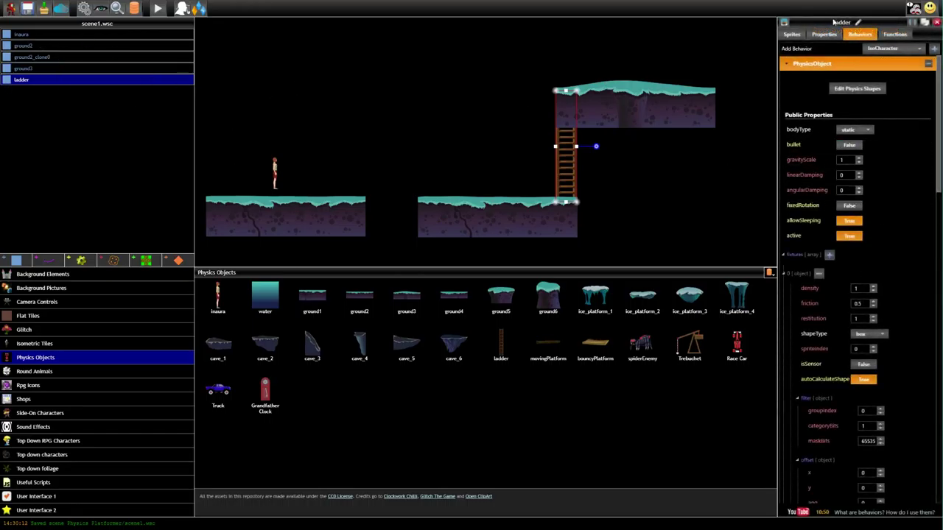
Compare the ladder's sprite layer with that of ground3 and set the ladder's layer to 2.
click(792, 33)
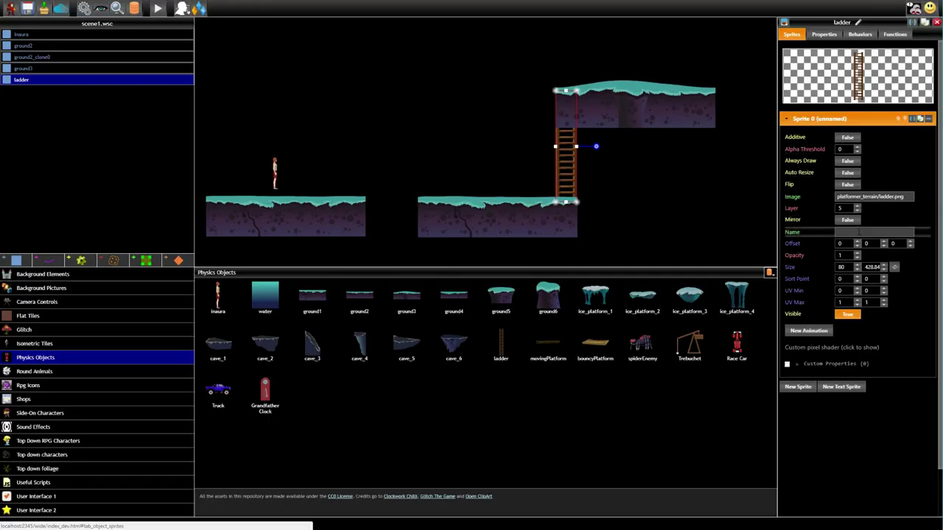
click(639, 110)
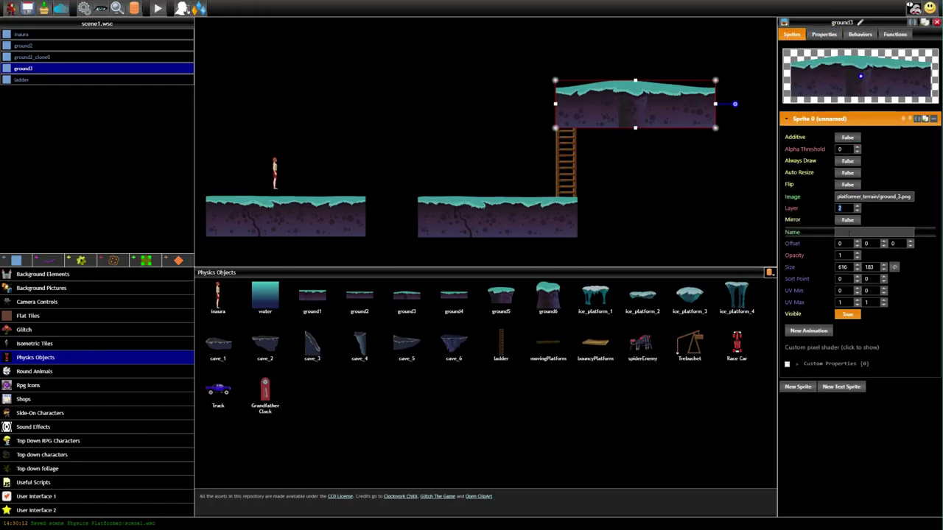
click(569, 158)
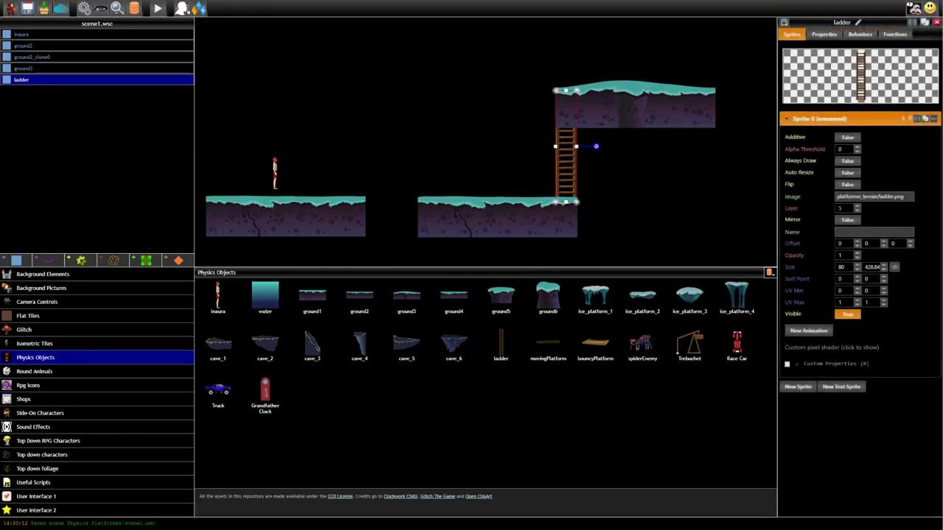
text(2)
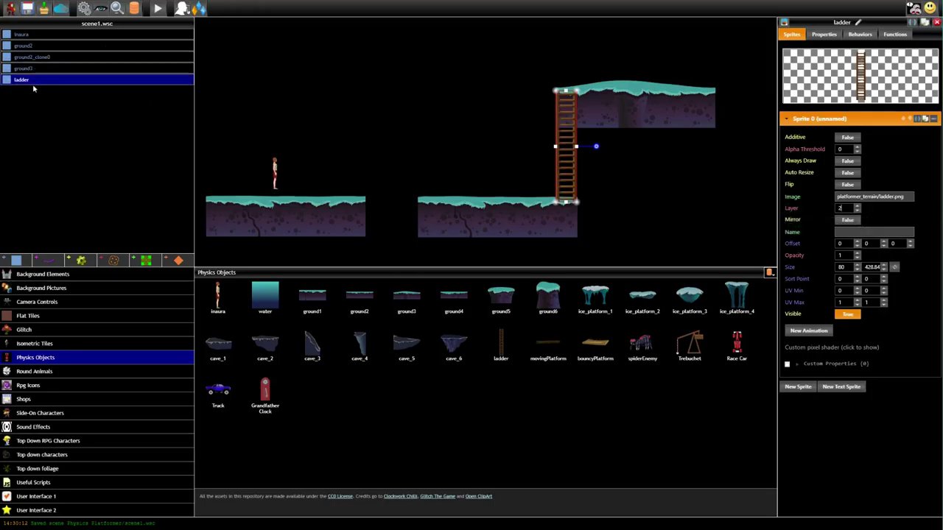
mouse_move(34, 81)
mouse_down()
mouse_move(37, 59)
mouse_move(42, 83)
mouse_up()
Preview the game, run to the ladder, climb it to the upper ground piece, and close the preview.
click(158, 8)
key(Right)
key(Up)
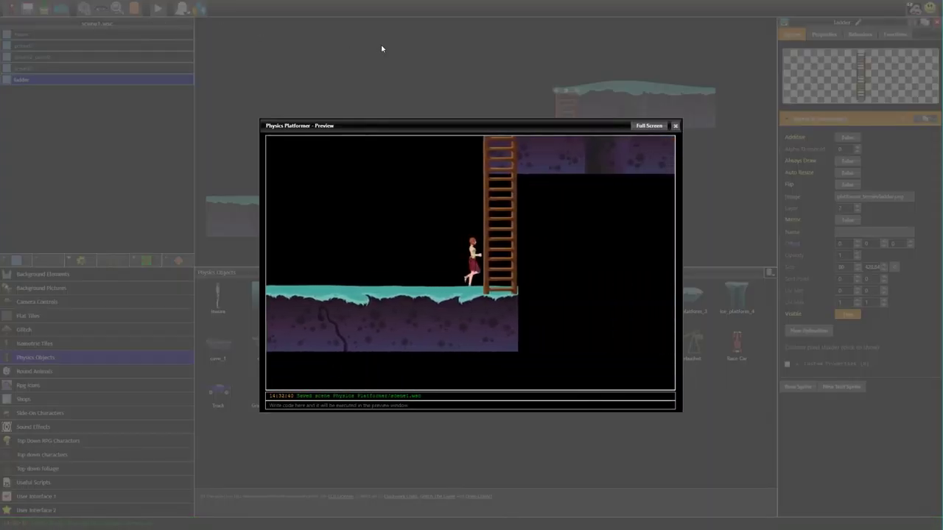
key(Up)
key(Up)
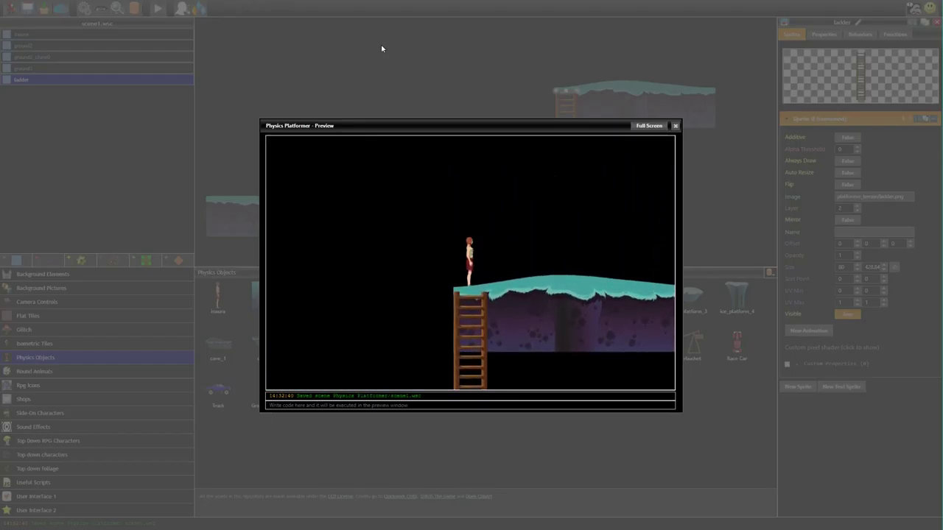
click(675, 126)
Set the sprite layer of the inaura character to 1.
click(21, 35)
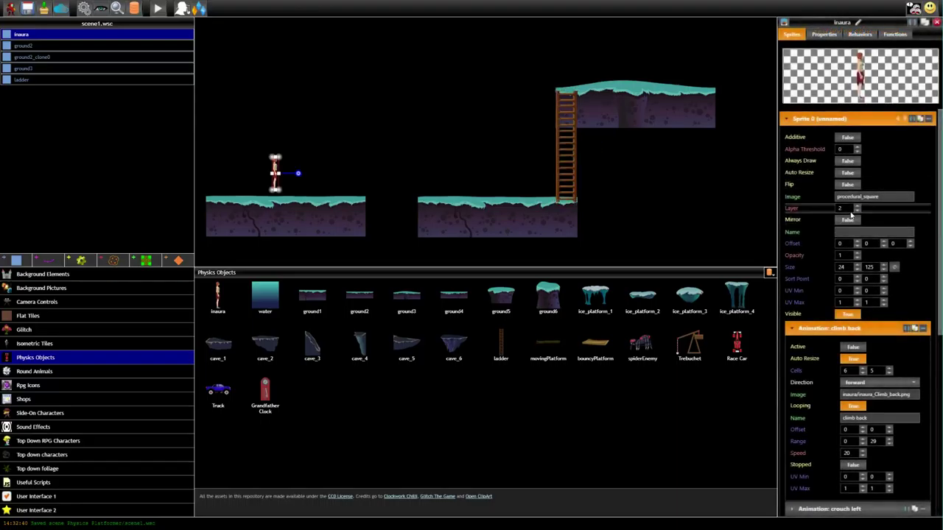
key(BackSpace)
text(1)
key(Return)
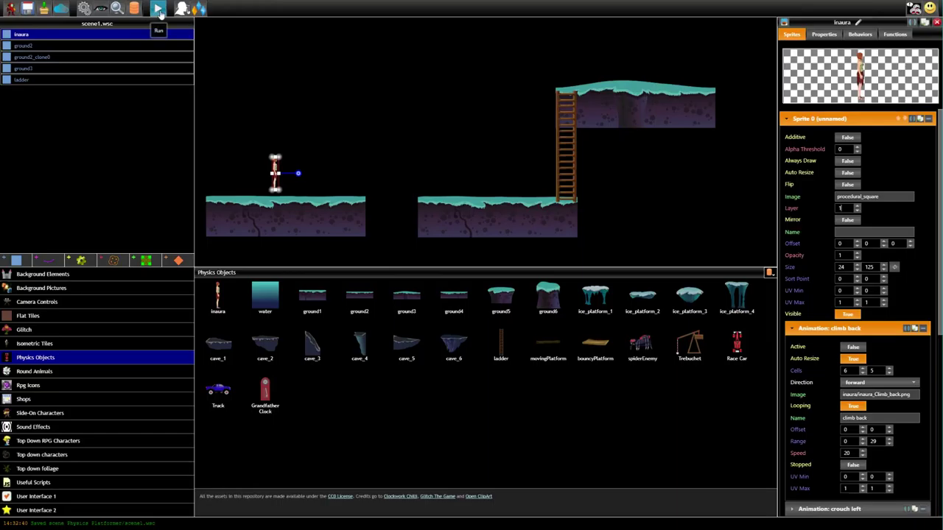
Add the blurry0 background picture from the repository to the scene and position it over the level.
click(659, 211)
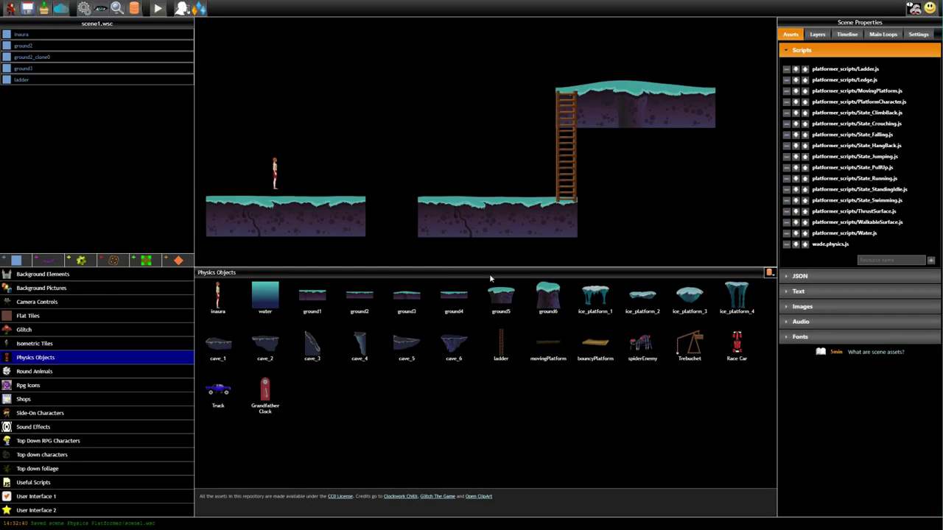
click(62, 290)
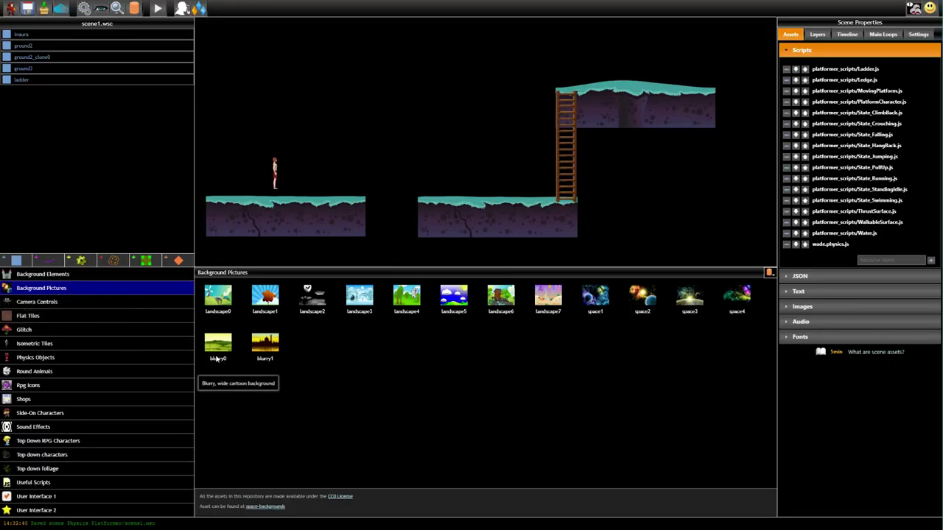
drag(218, 358, 426, 160)
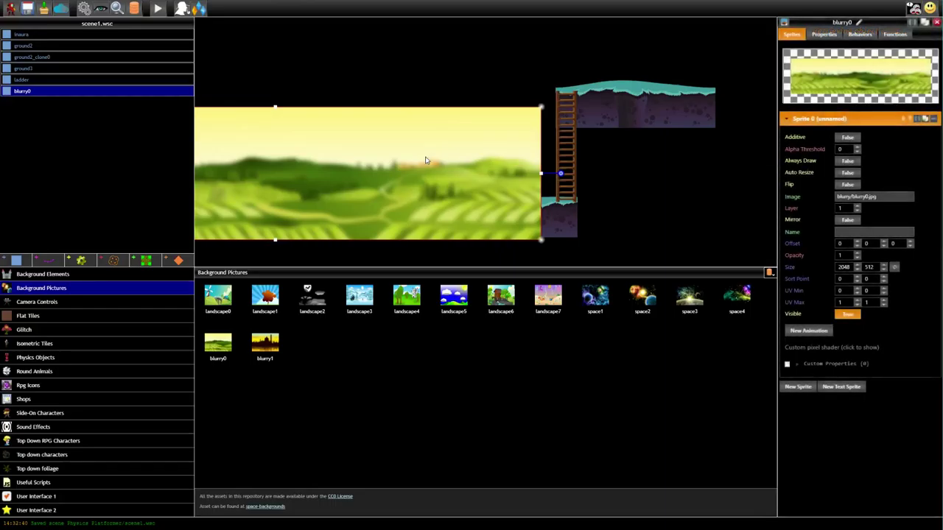
drag(426, 160, 509, 72)
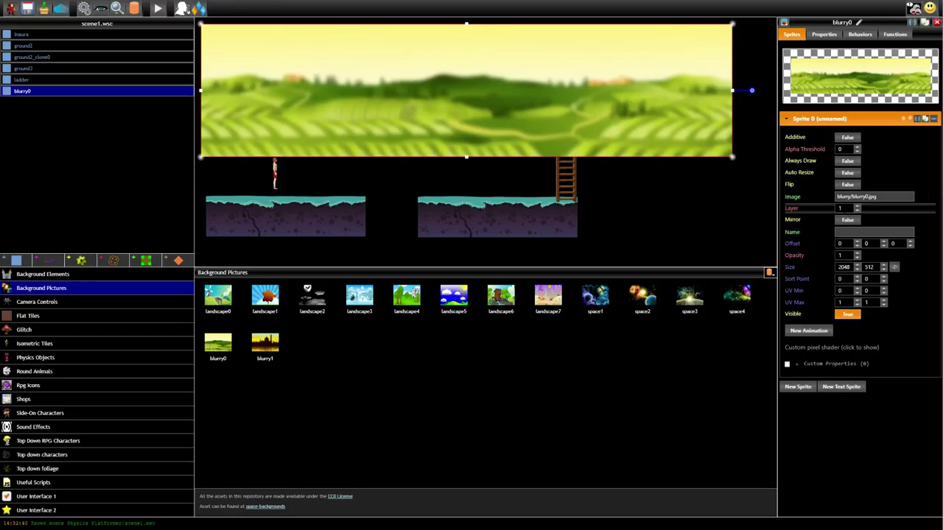
Set the blurry0 picture's layer to 20 and enlarge it to about 3731 by 933 to fill the area behind the level.
text(20)
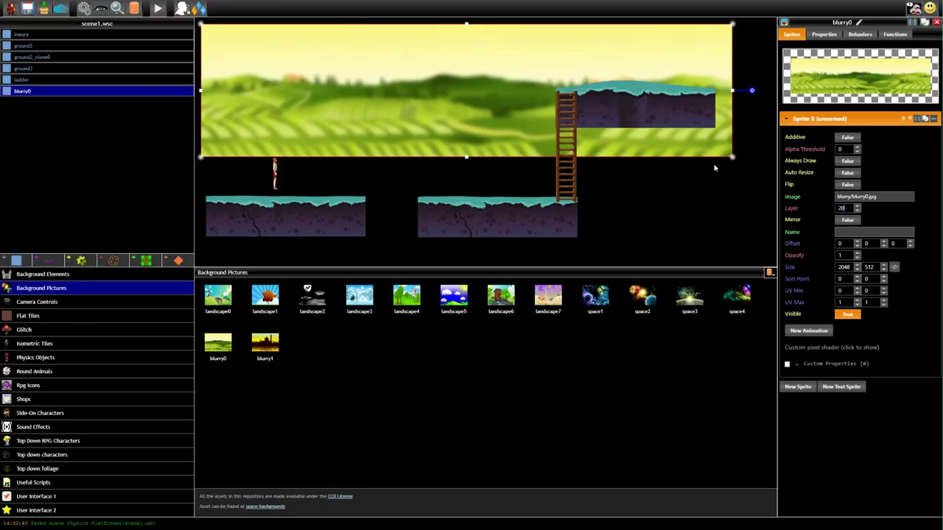
drag(733, 157, 771, 216)
mouse_move(665, 199)
mouse_down()
mouse_move(579, 255)
mouse_move(710, 183)
mouse_move(652, 196)
mouse_move(697, 201)
mouse_move(625, 197)
mouse_up()
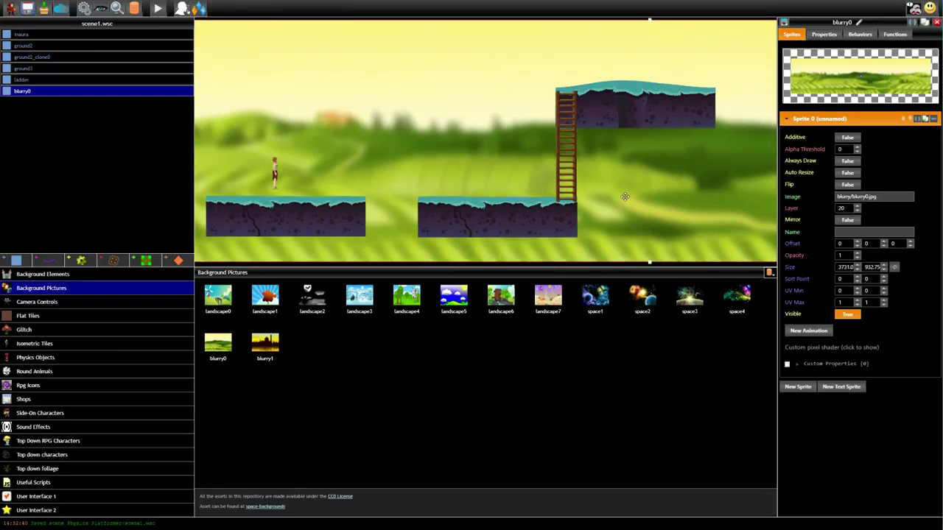
Preview the game with the background, crossing the gap, climbing the ladder, and returning to the lower ground piece.
click(157, 8)
key(Right)
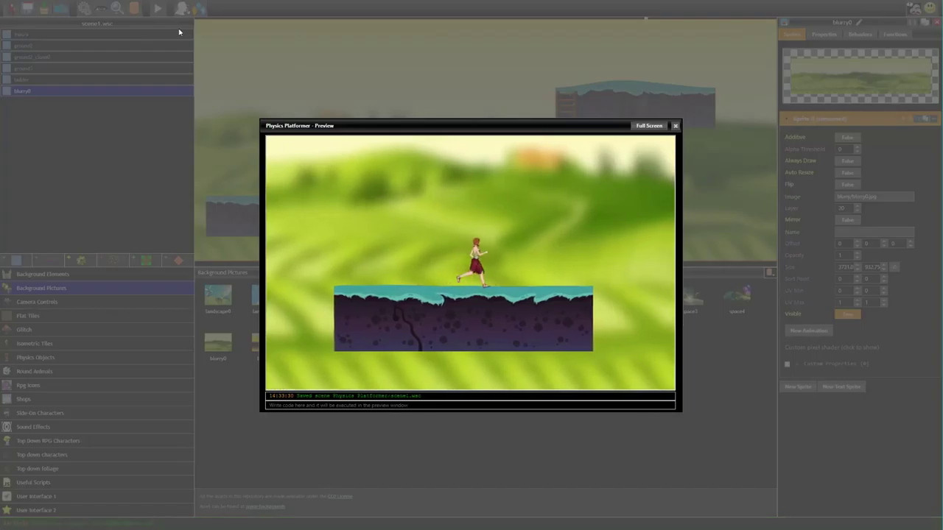
key(Up)
key(Right)
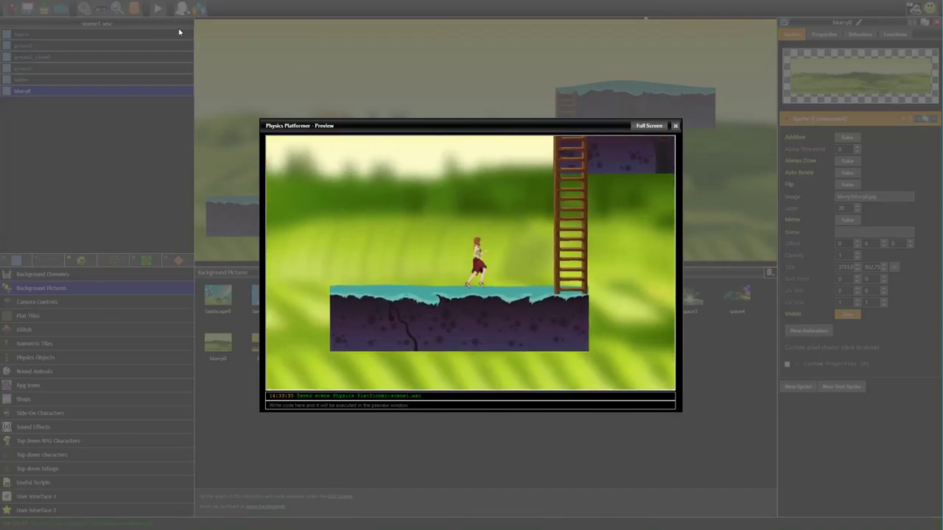
key(Up)
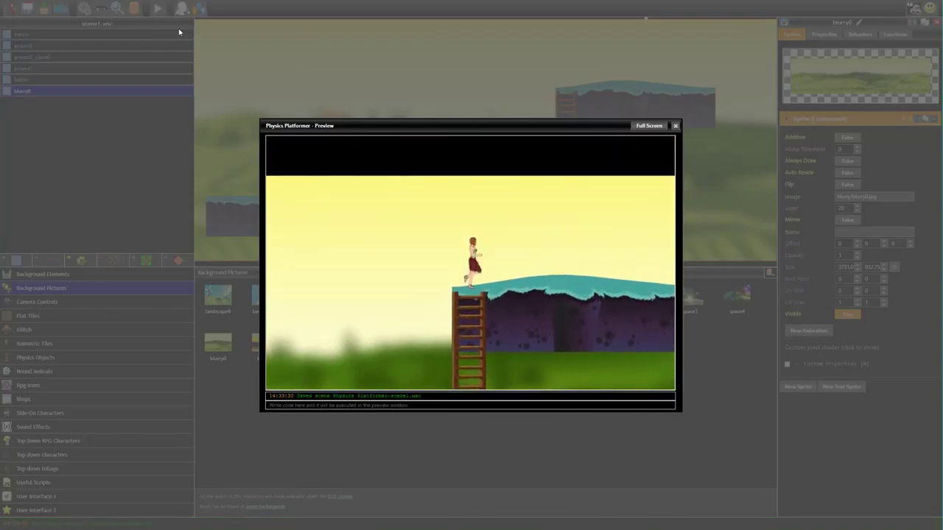
key(Right)
key(Left)
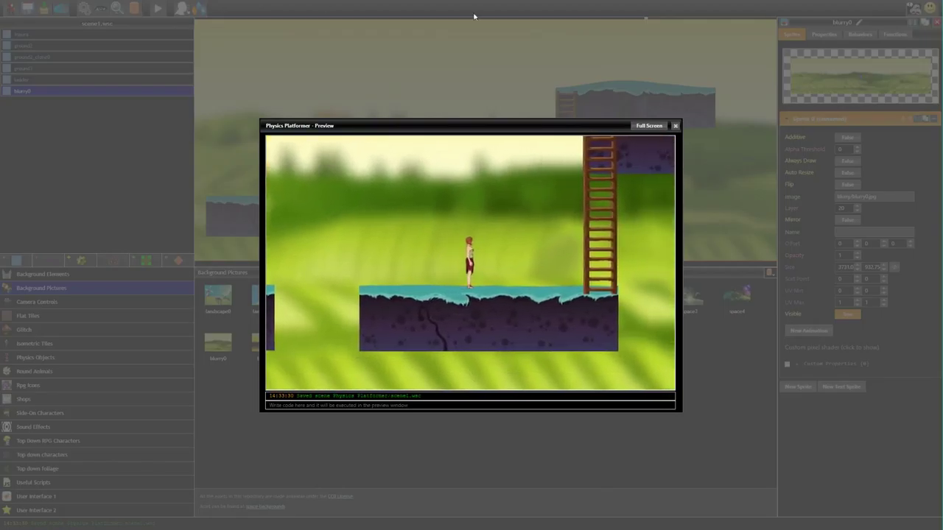
Enlarge and reposition the preview window to check how much of the scene it shows, and close it.
drag(682, 413, 933, 486)
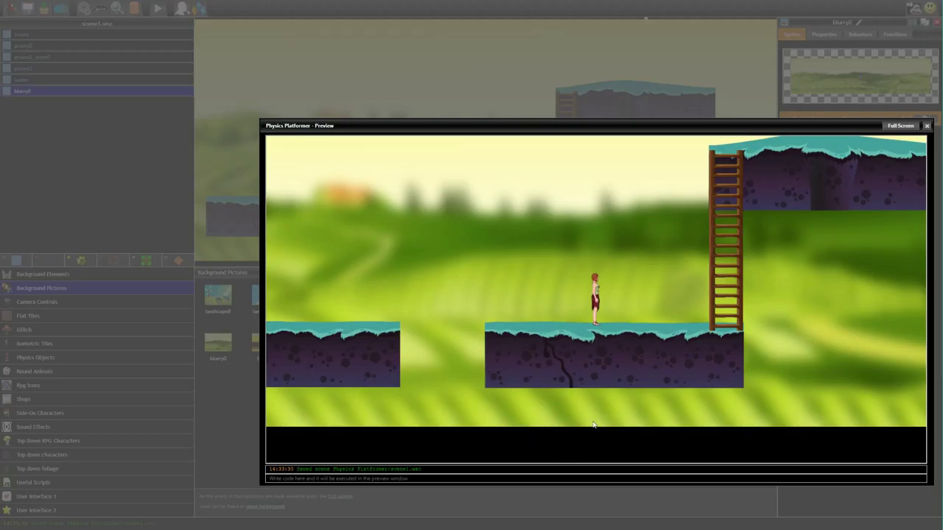
drag(530, 123, 357, 87)
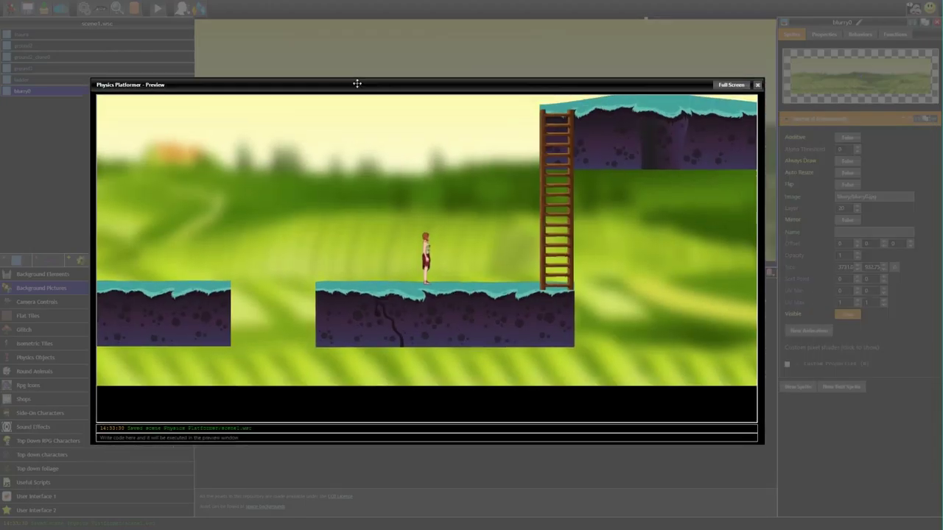
click(757, 86)
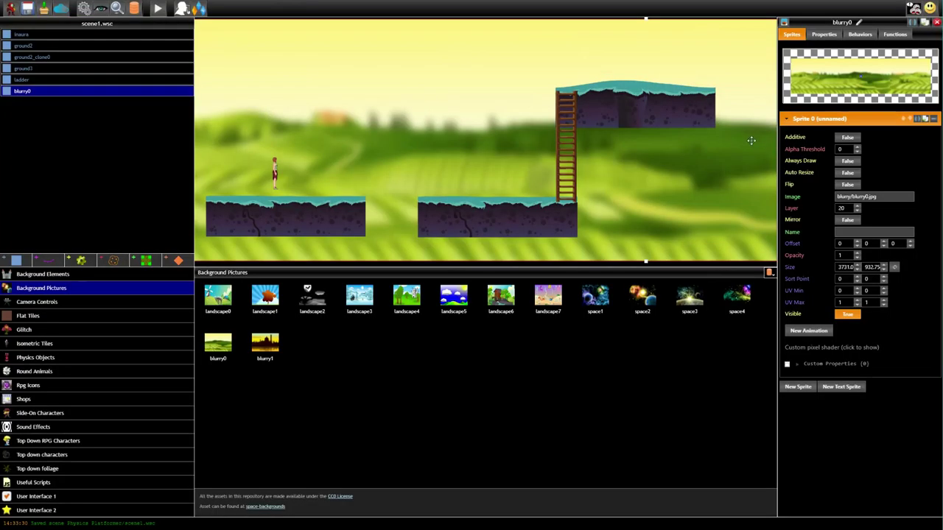
Set the scene's minimum and maximum screen sizes to 1280 by 720 and check the scaling by resizing the preview window.
click(783, 25)
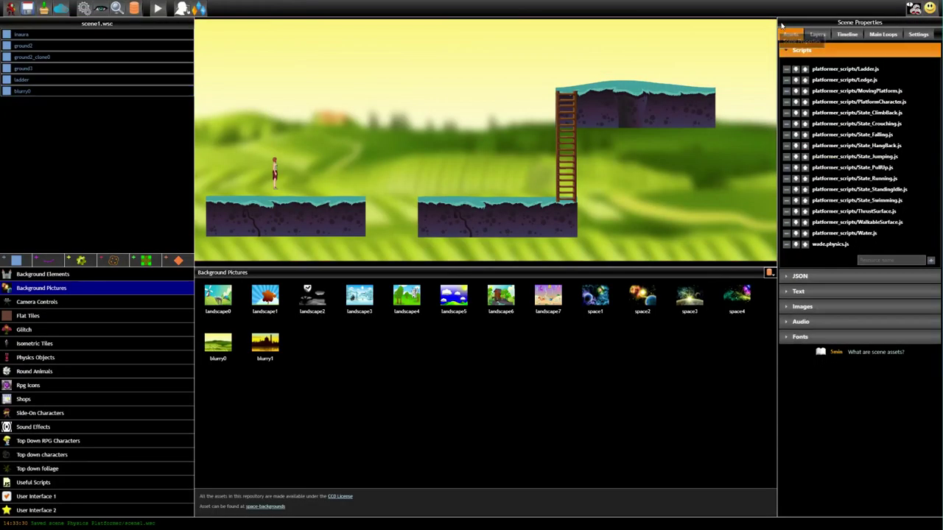
click(918, 34)
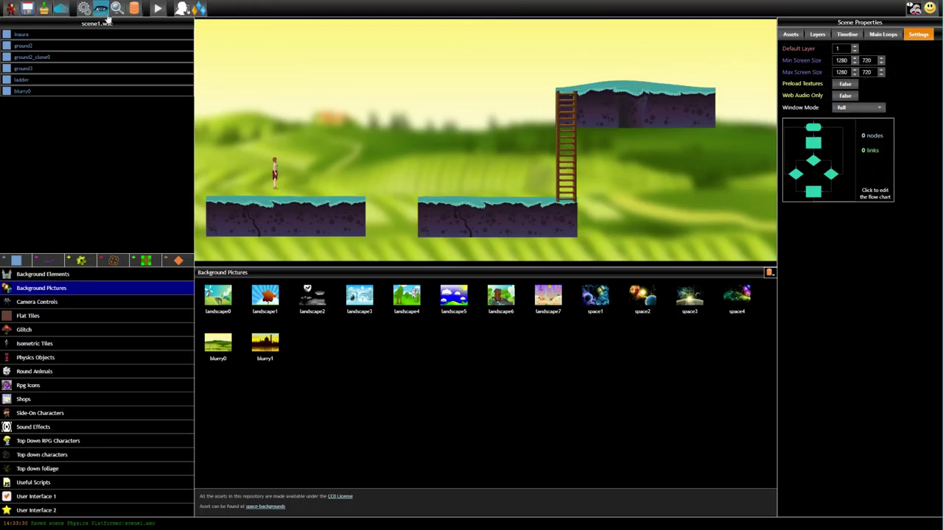
click(161, 9)
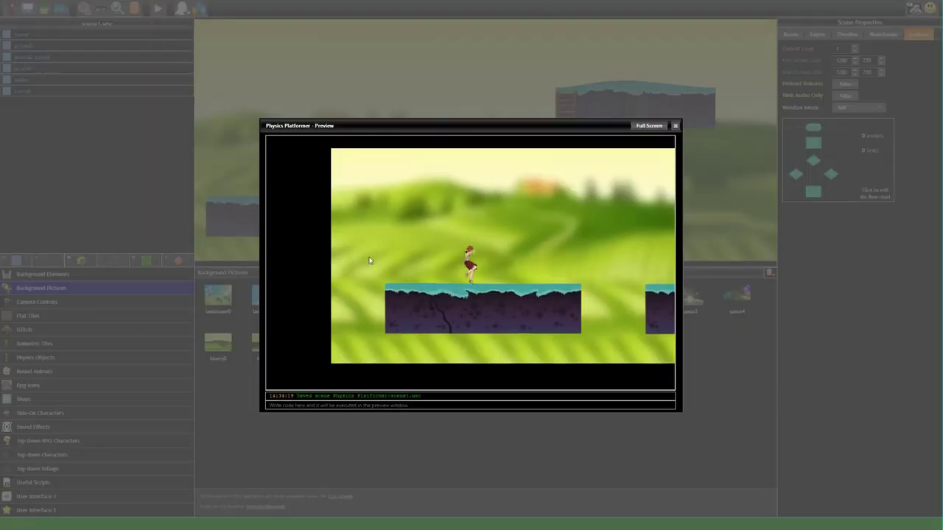
mouse_move(680, 412)
mouse_down()
mouse_move(836, 467)
mouse_move(488, 341)
mouse_move(748, 443)
mouse_move(806, 389)
mouse_move(674, 271)
mouse_move(498, 309)
mouse_move(693, 452)
mouse_move(772, 343)
mouse_move(583, 283)
mouse_move(611, 457)
mouse_move(674, 405)
mouse_up()
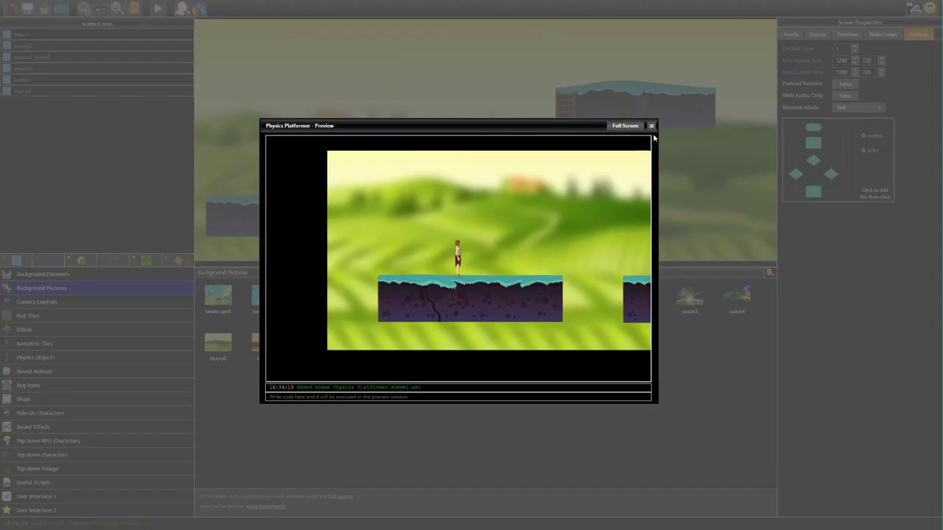
click(651, 126)
Shift the blurry0 background up and to the left behind the level, and check its coverage in the game preview.
click(322, 114)
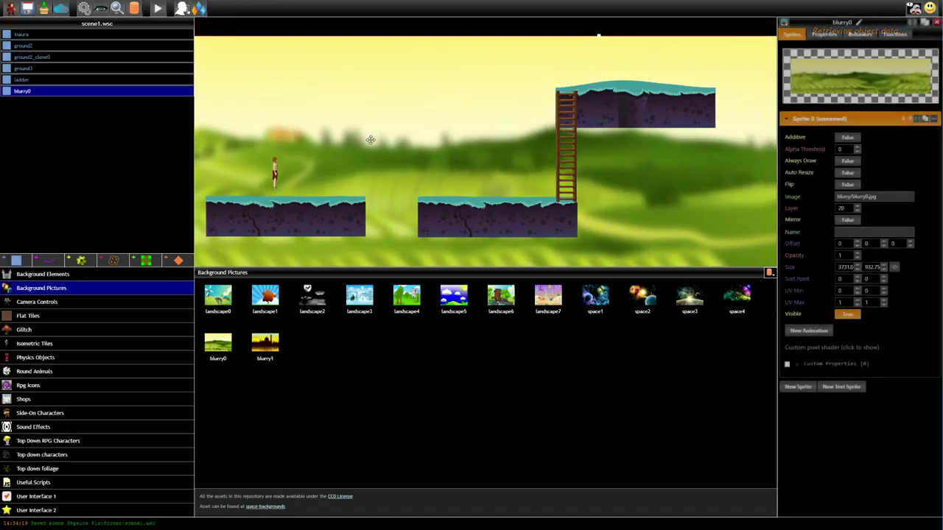
drag(322, 113, 396, 124)
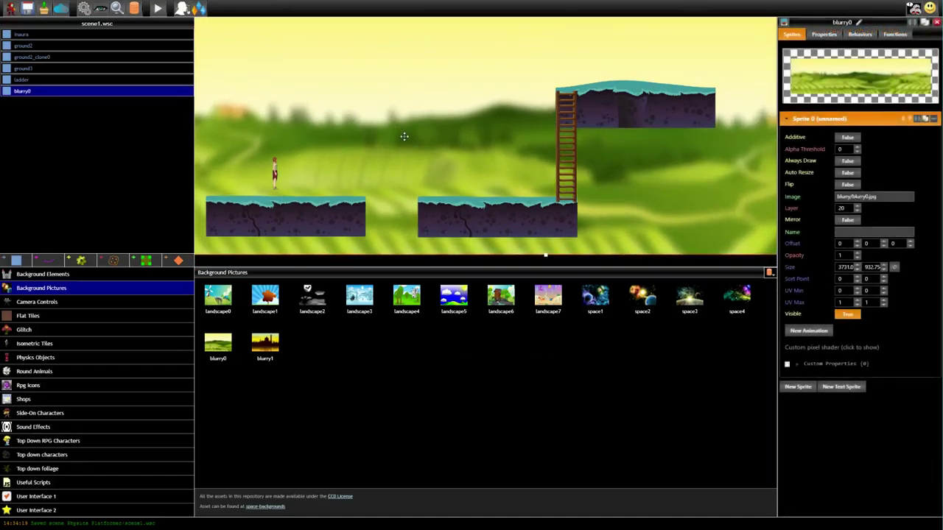
click(158, 9)
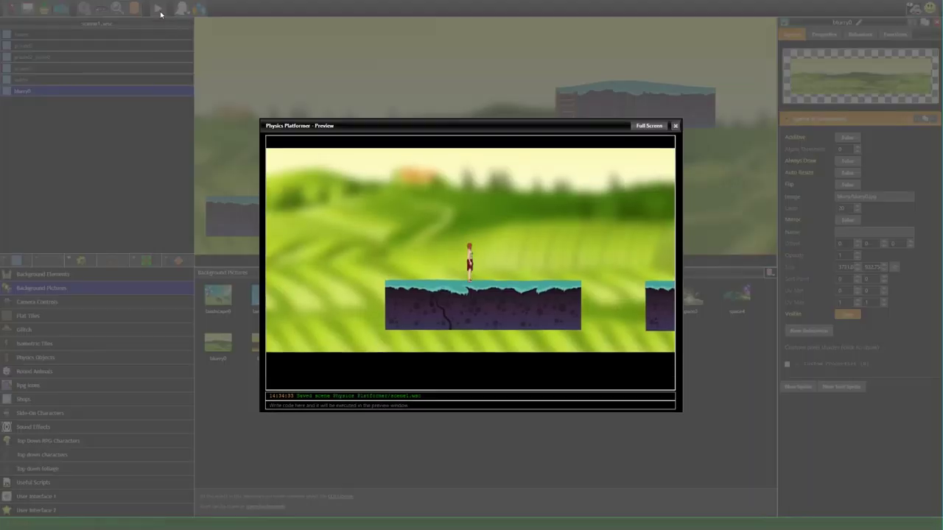
click(675, 126)
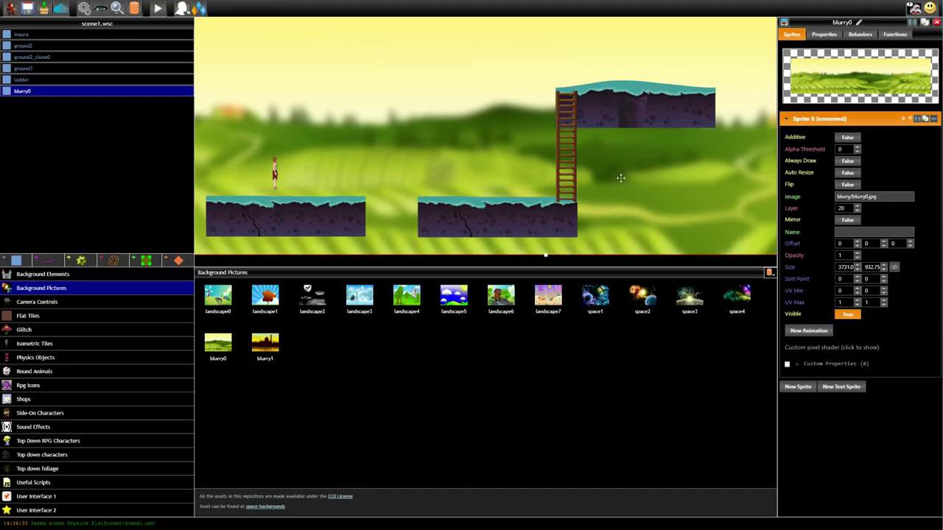
Enlarge the blurry0 background to about 5485 by 1371, reposition it around the level, and check it in the preview.
scroll(621, 188, down, 3)
drag(271, 200, 254, 226)
drag(311, 200, 391, 207)
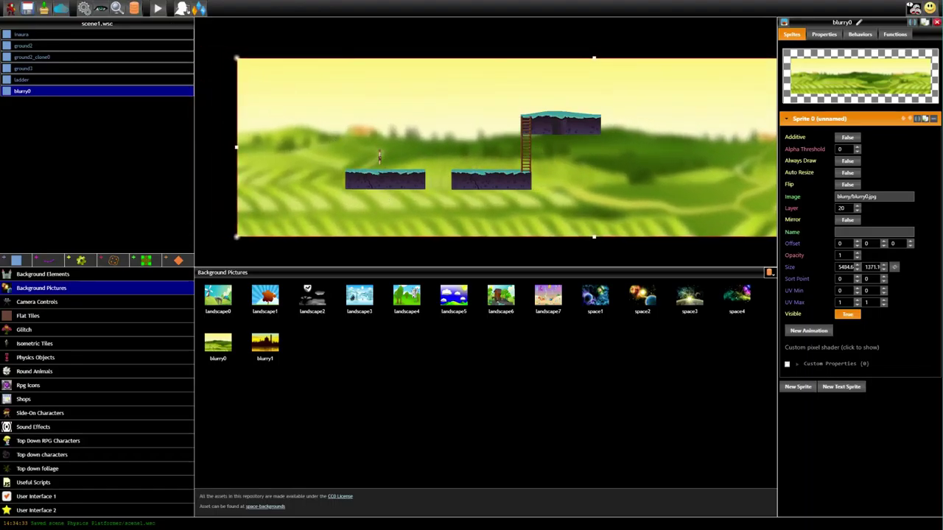
drag(315, 111, 305, 93)
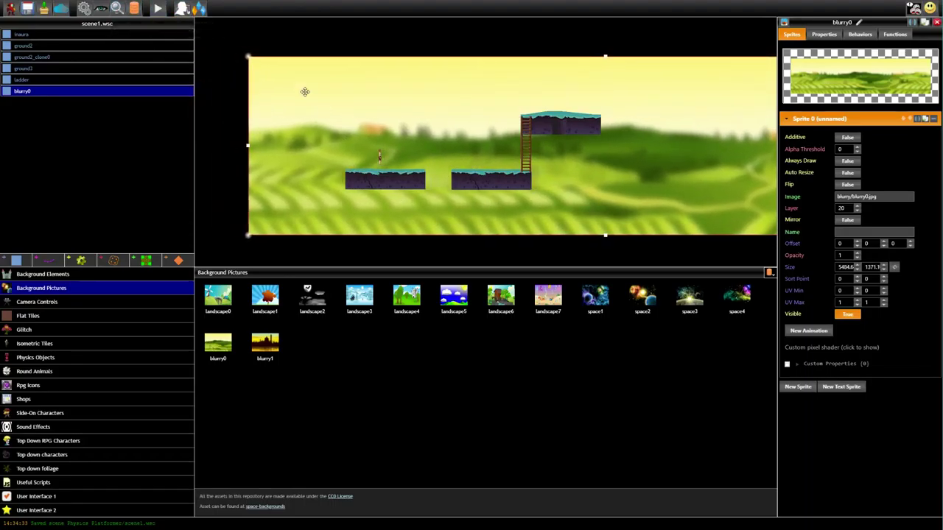
click(158, 8)
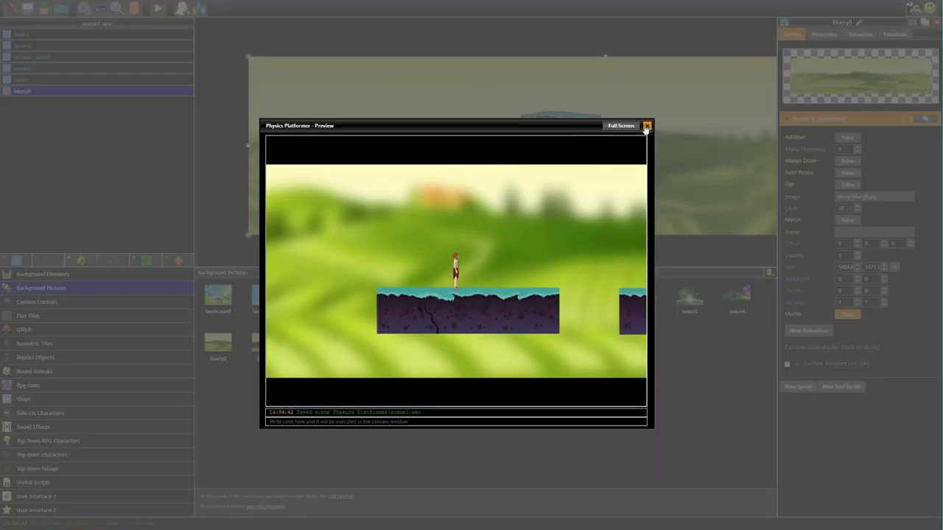
click(646, 126)
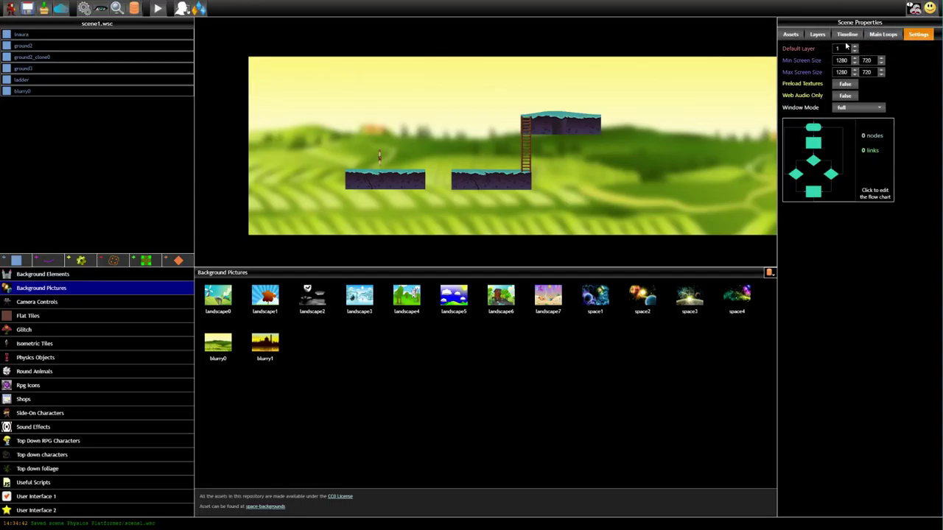
Set the Translate value of scene Layer 20 to 0.25 so the background moves slower than the camera.
click(815, 34)
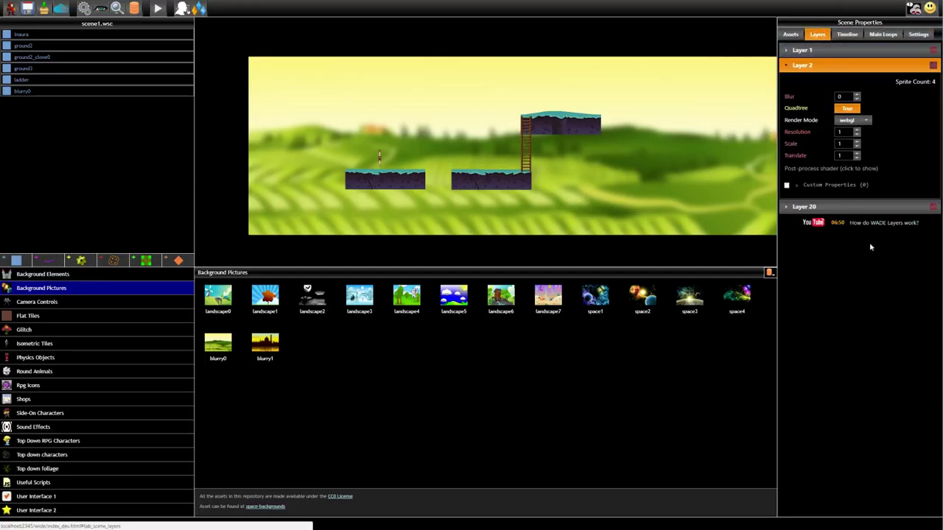
click(845, 208)
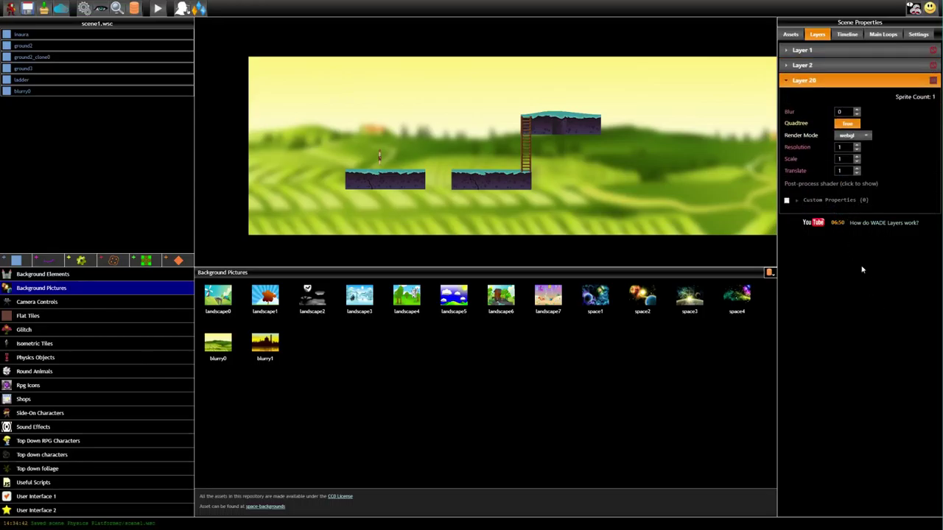
mouse_move(795, 172)
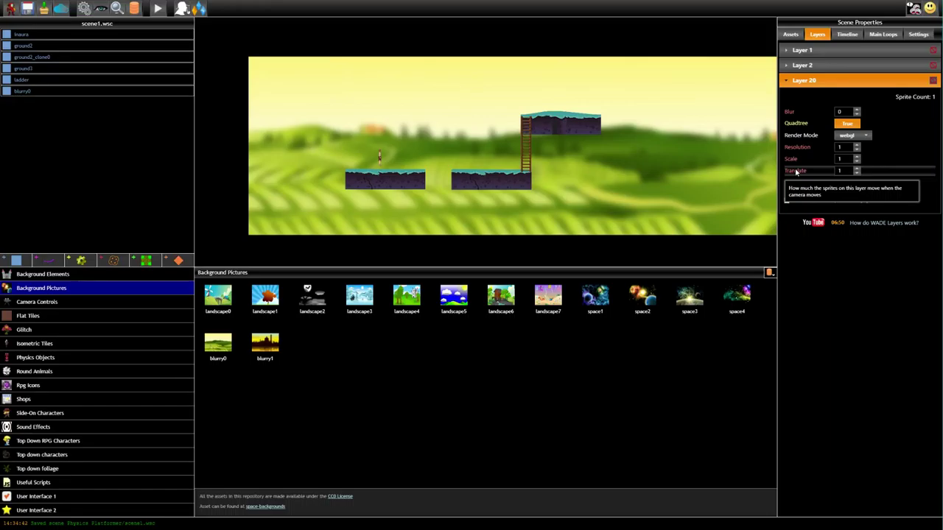
click(796, 172)
text(0.25)
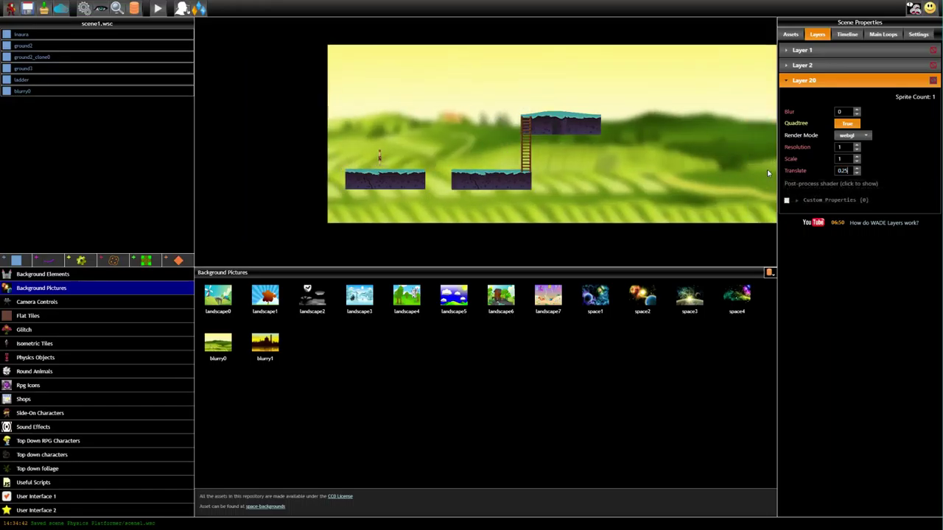
Preview the parallax effect by crossing the gap, climbing the ladder and running to the end of the upper ground.
click(158, 8)
key(Right)
key(Up)
key(Right)
key(Up)
key(Up)
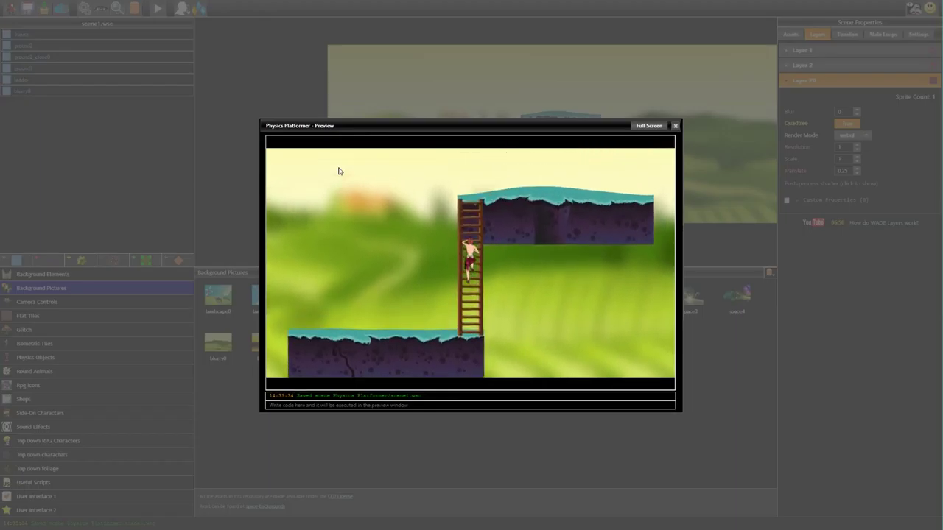
key(Right)
key(Right)
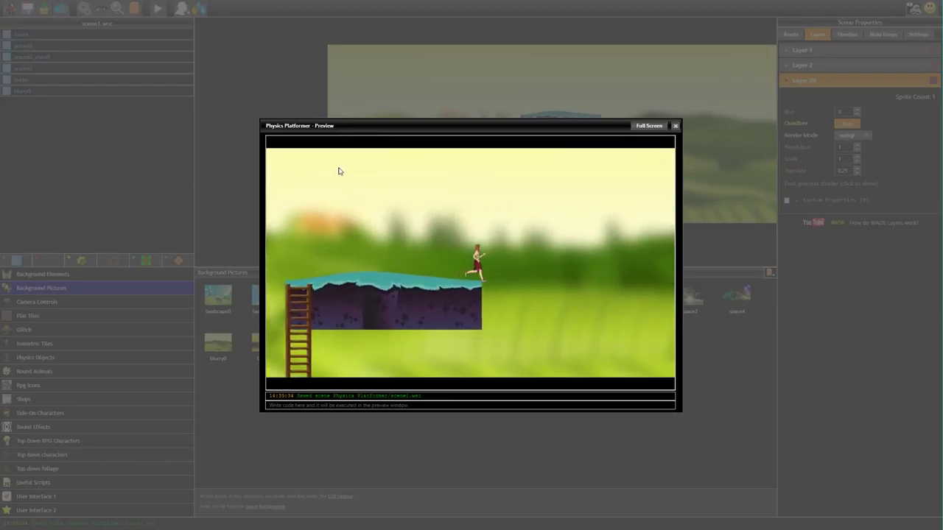
click(675, 126)
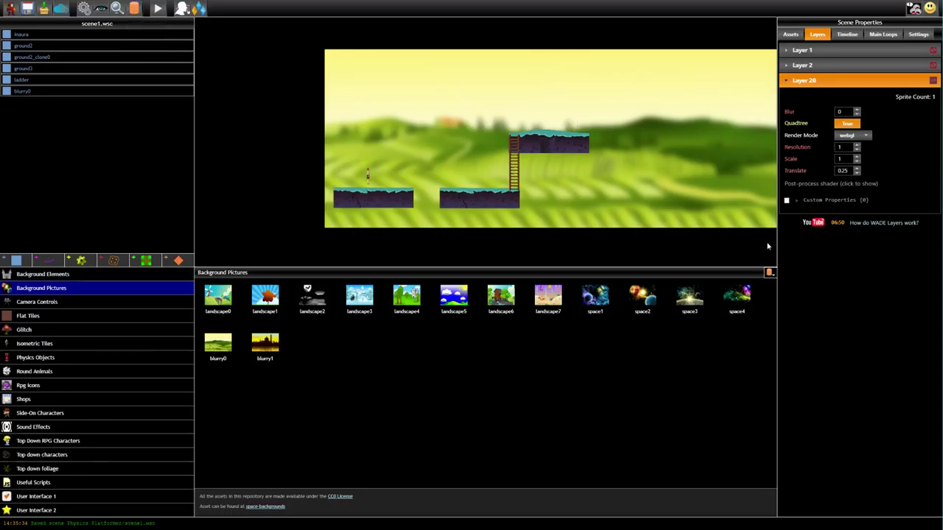
Add the movingPlatform physics object to the scene just beyond the right end of the upper ground piece.
click(28, 359)
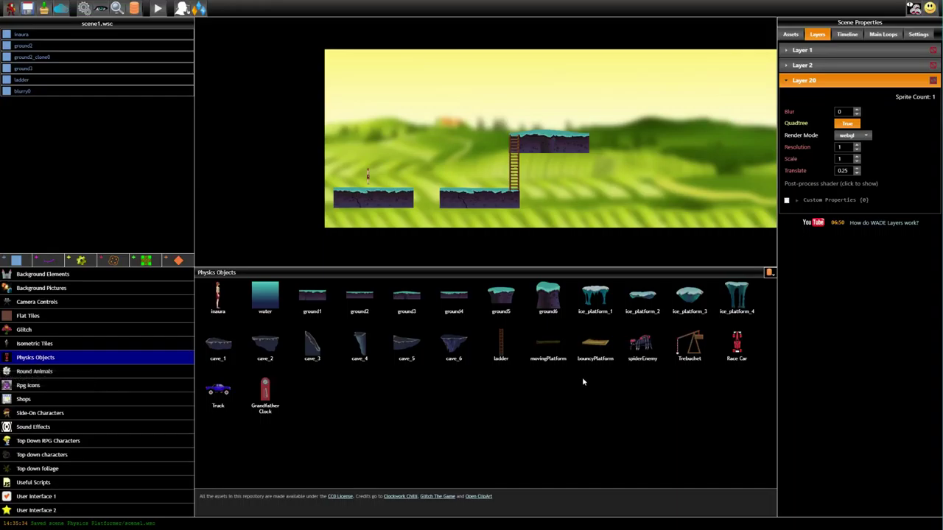
drag(543, 346, 606, 134)
drag(368, 176, 608, 134)
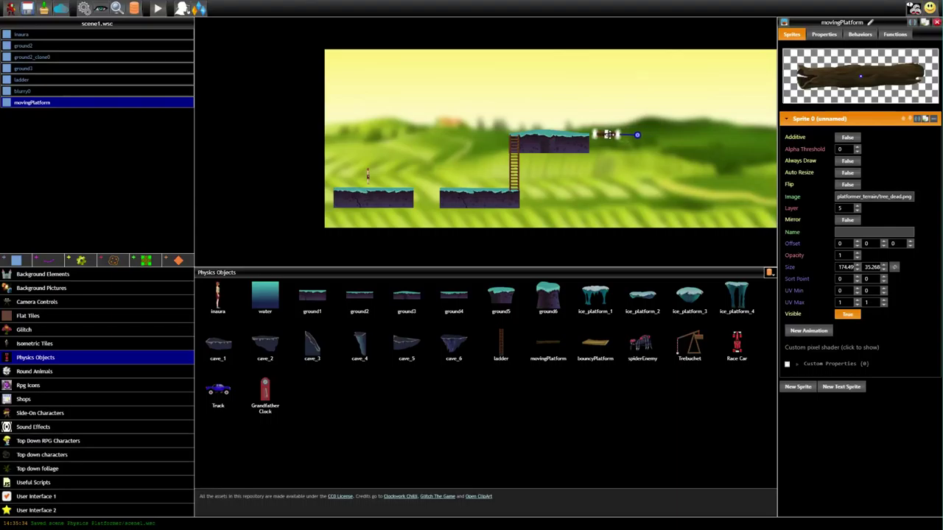
Preview the game, bringing the character up the ladder and jumping onto the moving platform.
click(157, 9)
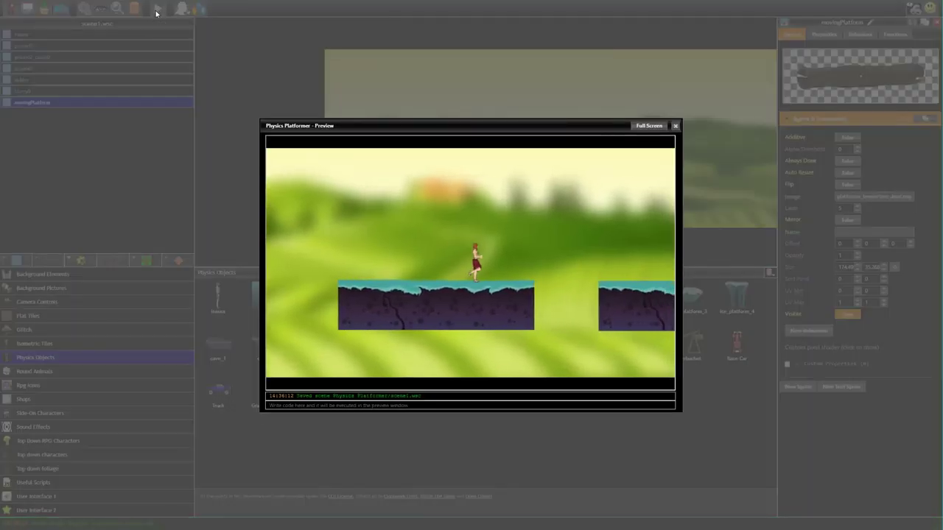
key(Right)
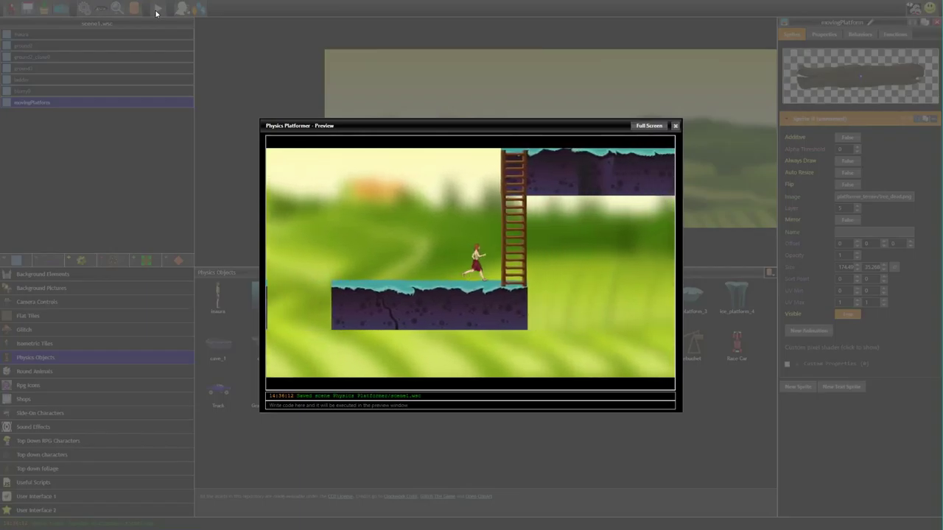
key(Up)
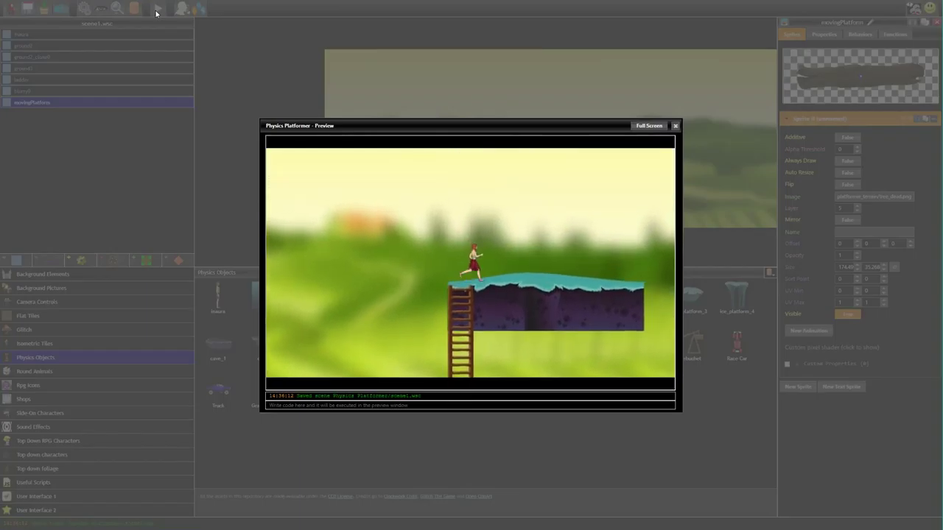
key(Right)
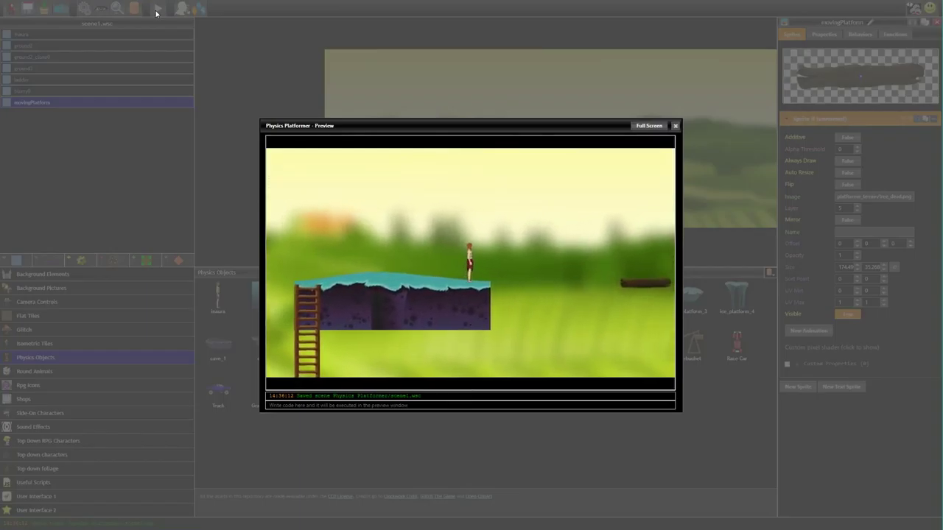
key(Right)
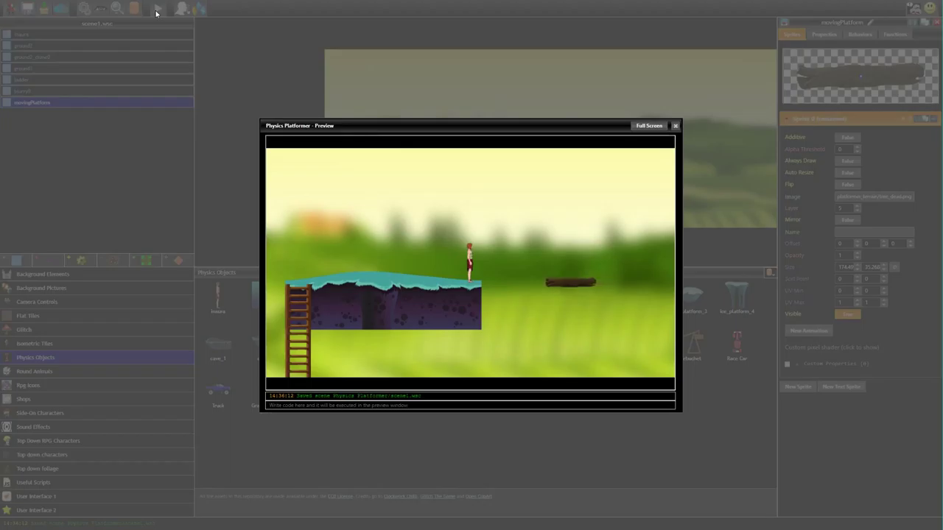
key(Up)
key(Right)
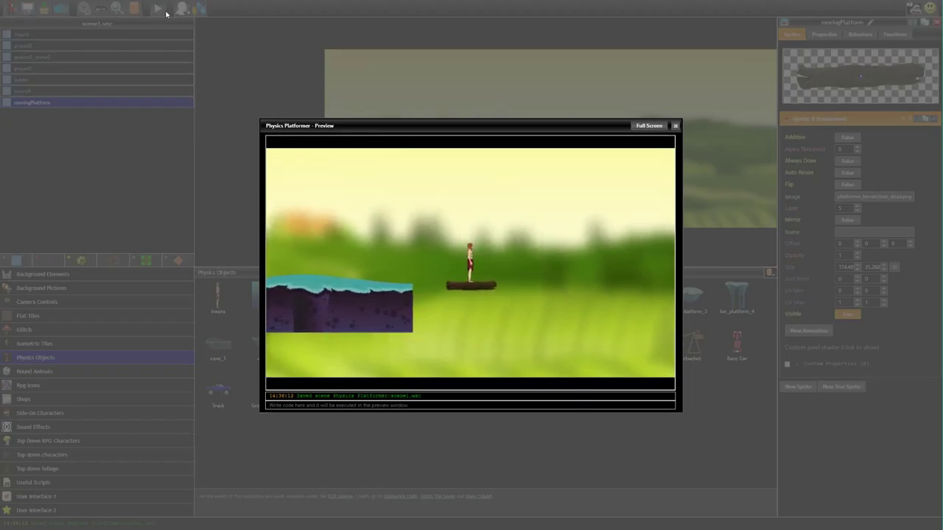
click(675, 125)
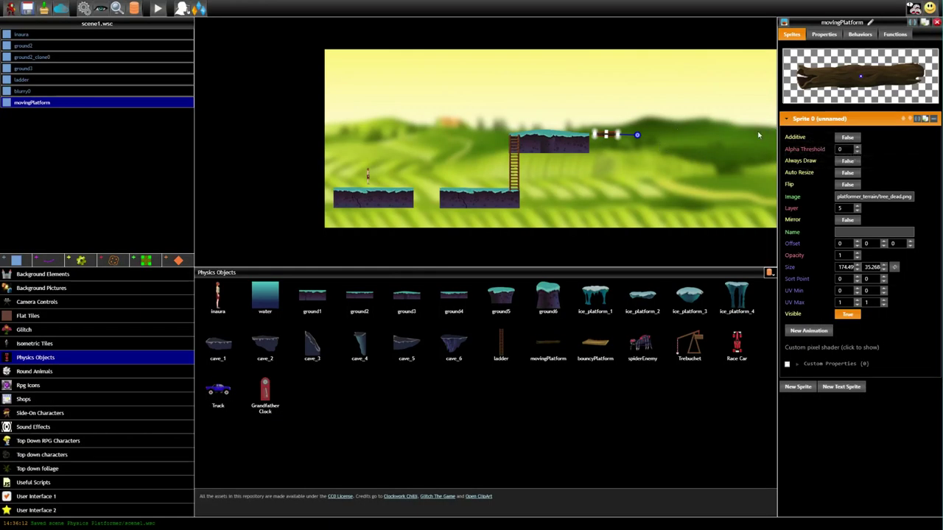
Examine the moving platform's MovingPlatform behavior properties, including its speed and target offset.
click(860, 35)
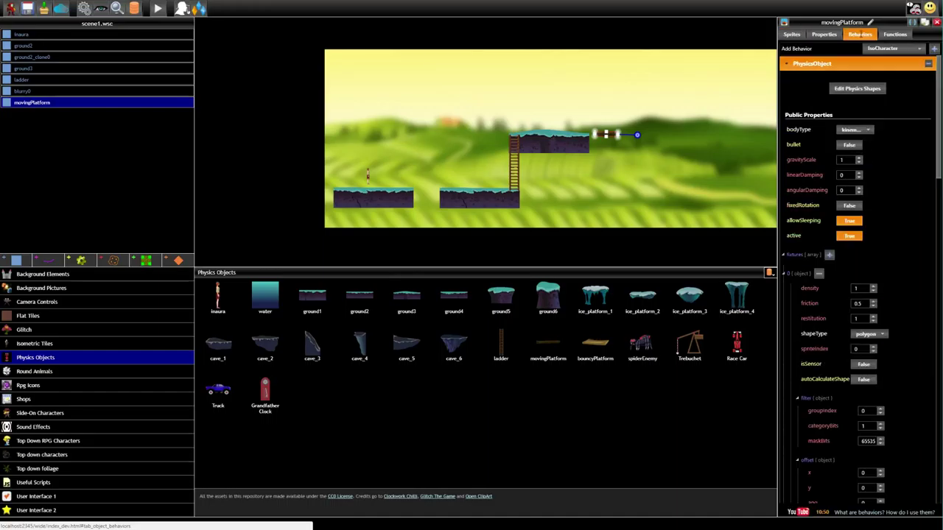
click(834, 65)
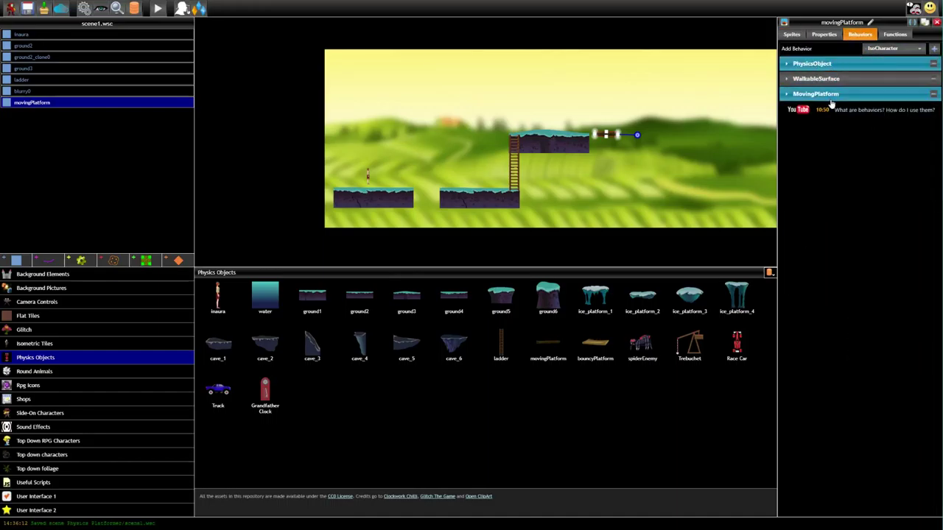
click(831, 95)
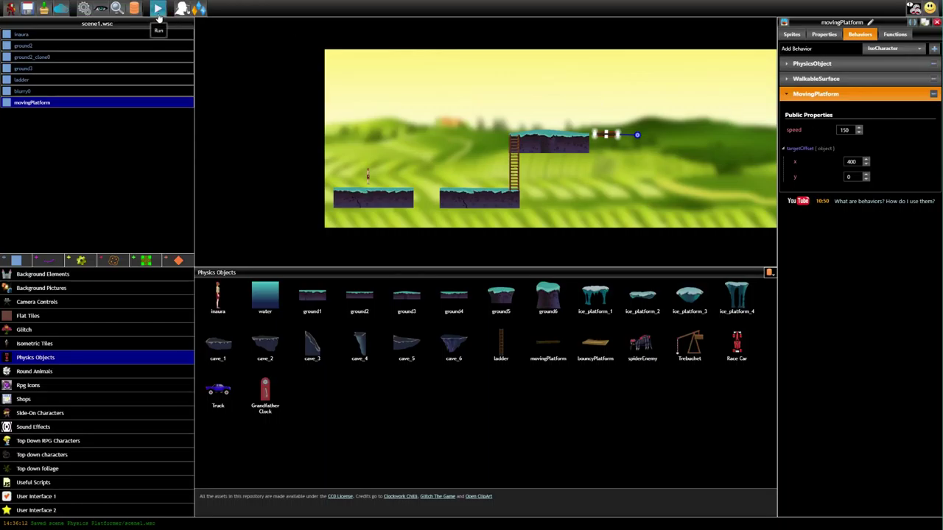
Preview the game and let the character fall into the gap between the two lower ground pieces.
click(159, 14)
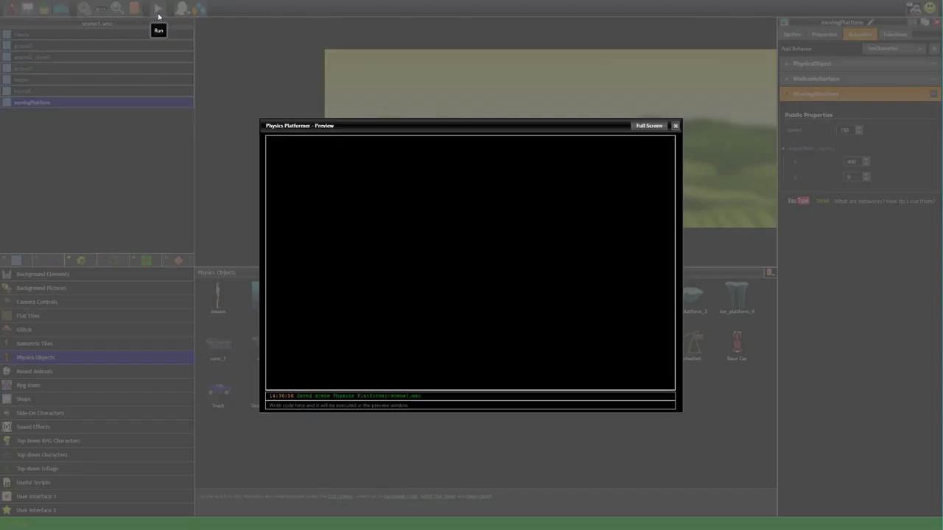
key(Right)
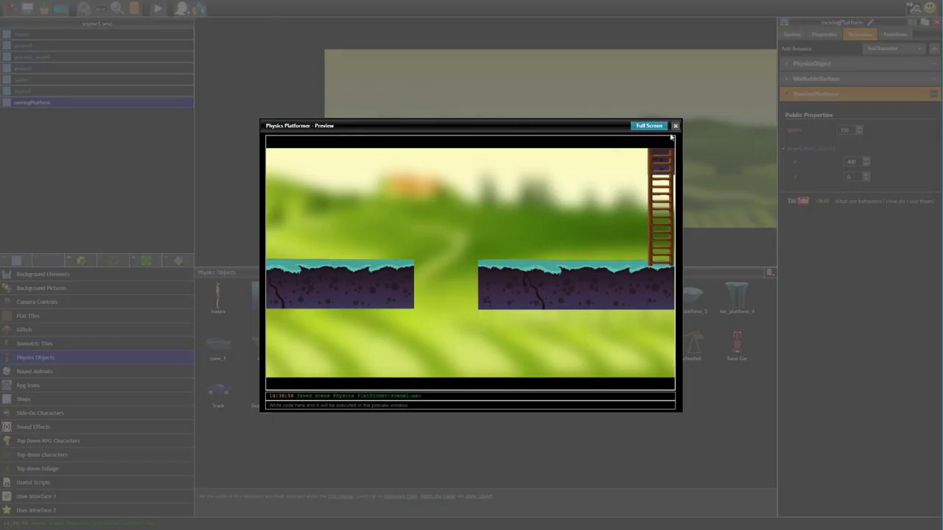
click(675, 126)
Examine the inaura character's onUpdate and onAddToScene functions.
click(367, 177)
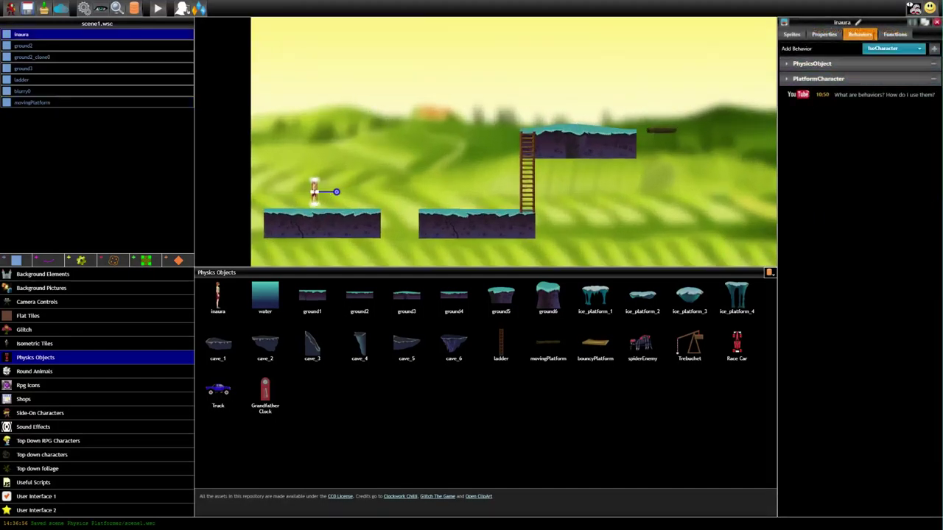
click(895, 35)
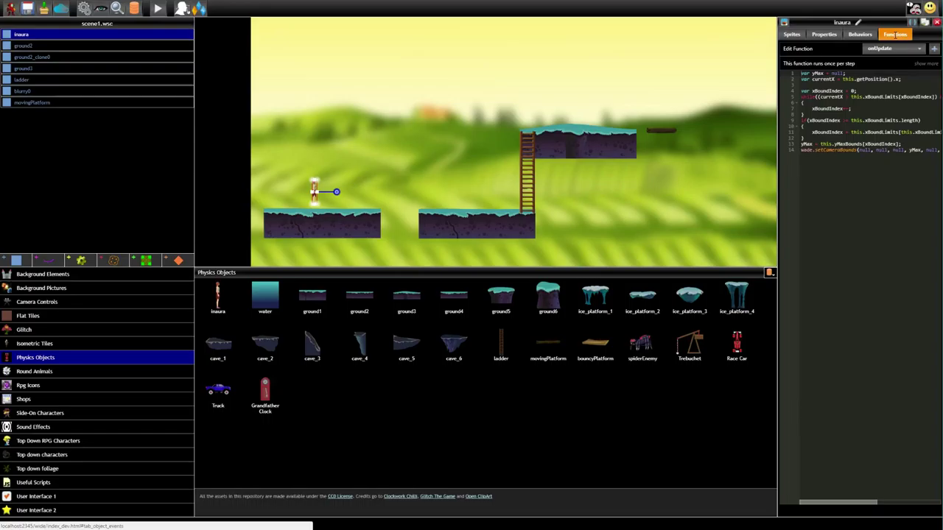
click(860, 35)
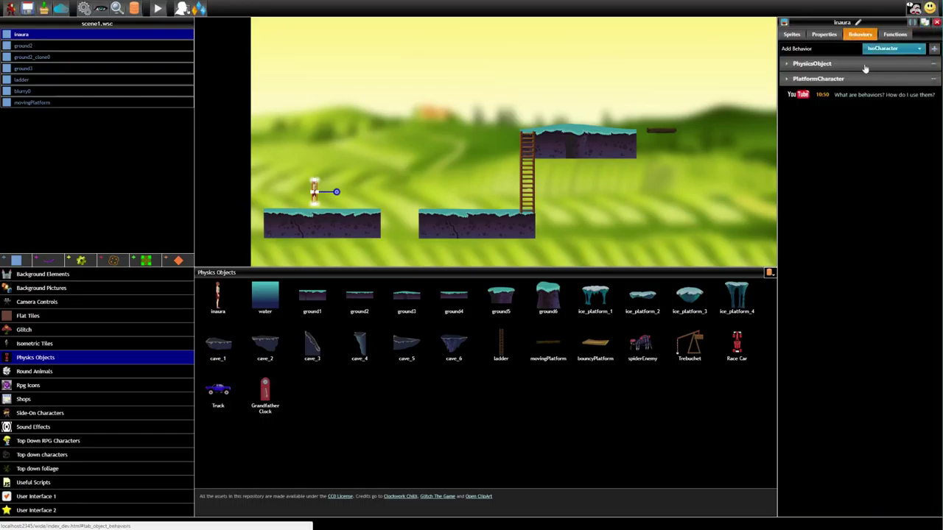
click(898, 35)
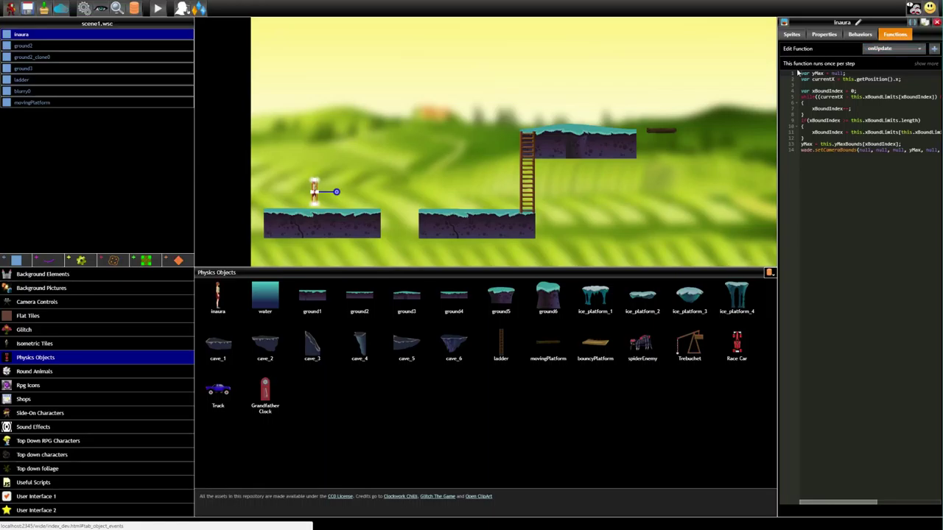
key(ctrl+s)
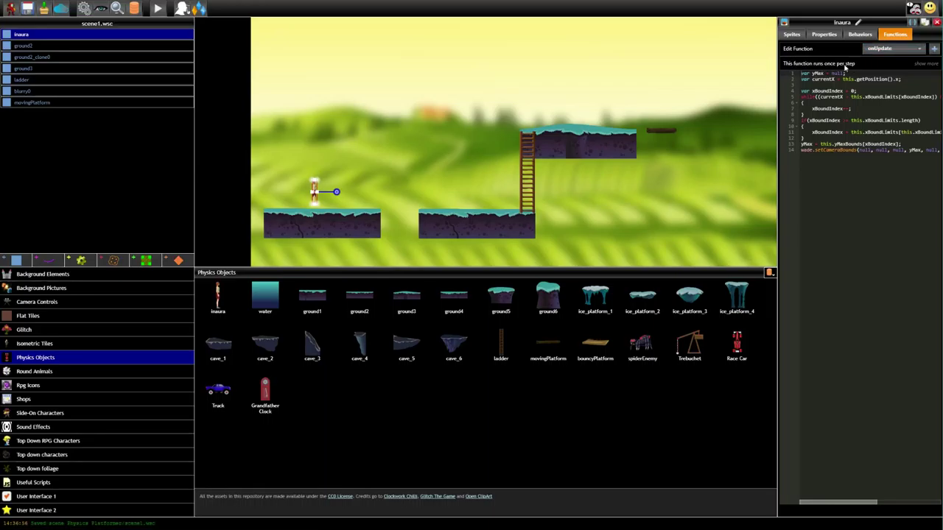
click(898, 51)
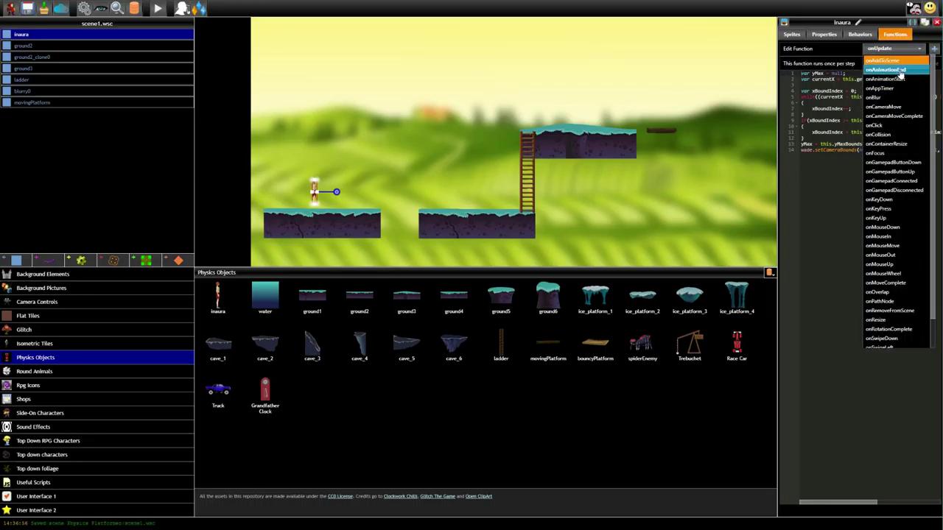
click(895, 70)
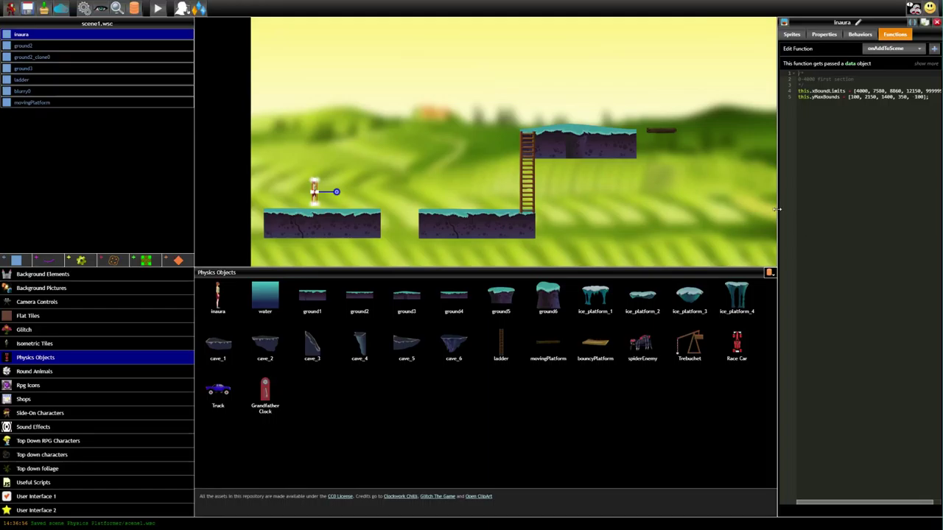
Widen the code editing area and open inaura's onUpdate function.
drag(777, 209, 695, 211)
click(880, 50)
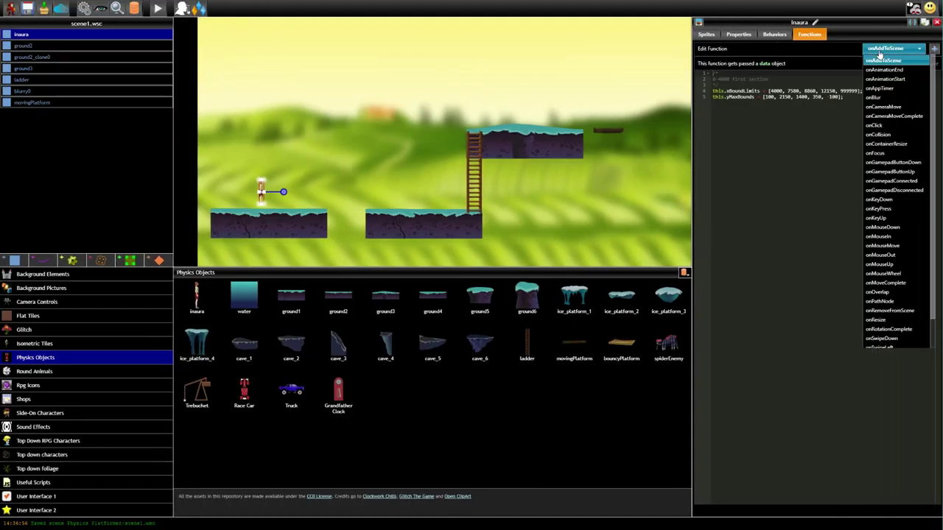
scroll(893, 324, down, 1)
scroll(917, 209, up, 1)
scroll(918, 294, down, 1)
click(881, 343)
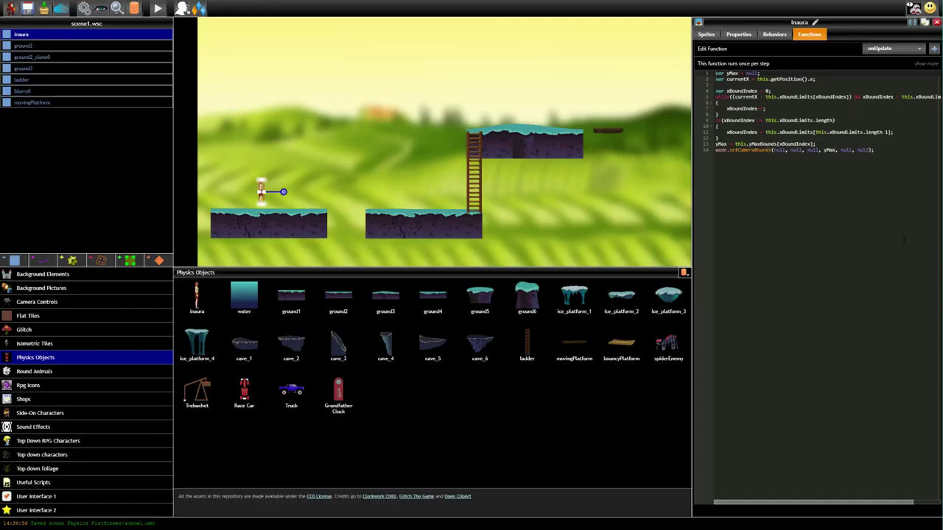
Preview the game, jumping the character across the gap between the lower ground pieces and back before letting it fall in.
click(158, 8)
key(Right)
key(Up)
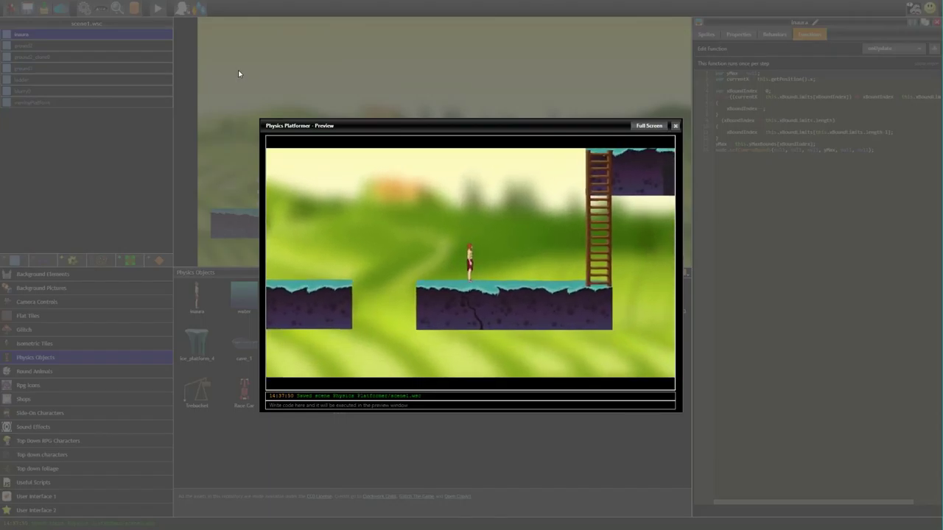
key(Left)
key(Up)
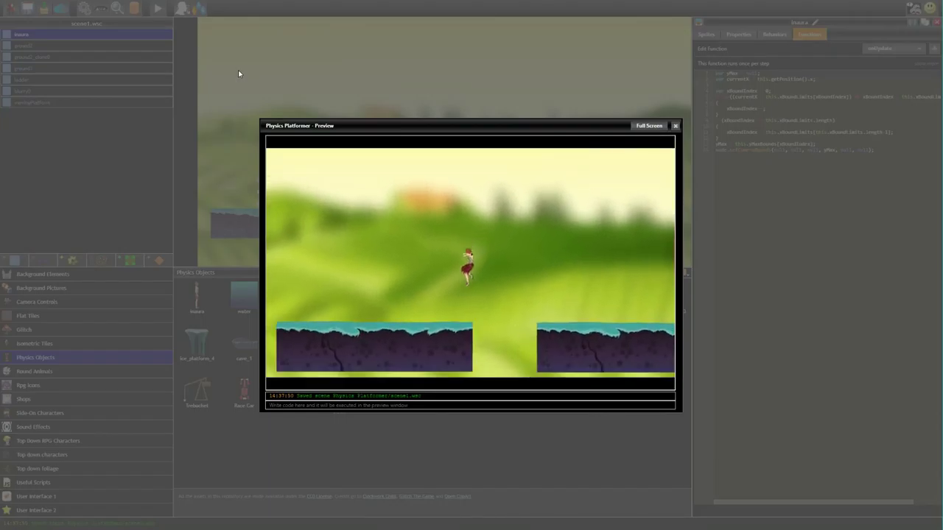
key(Right)
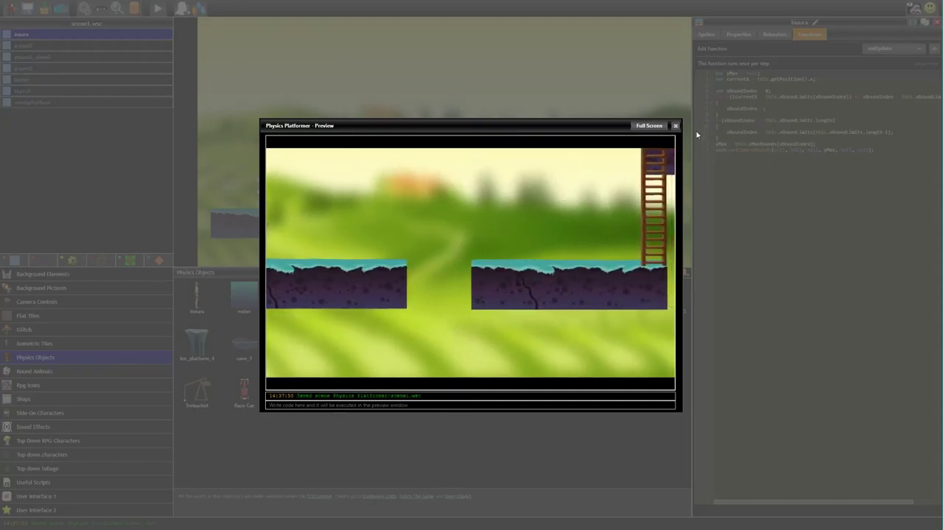
click(675, 125)
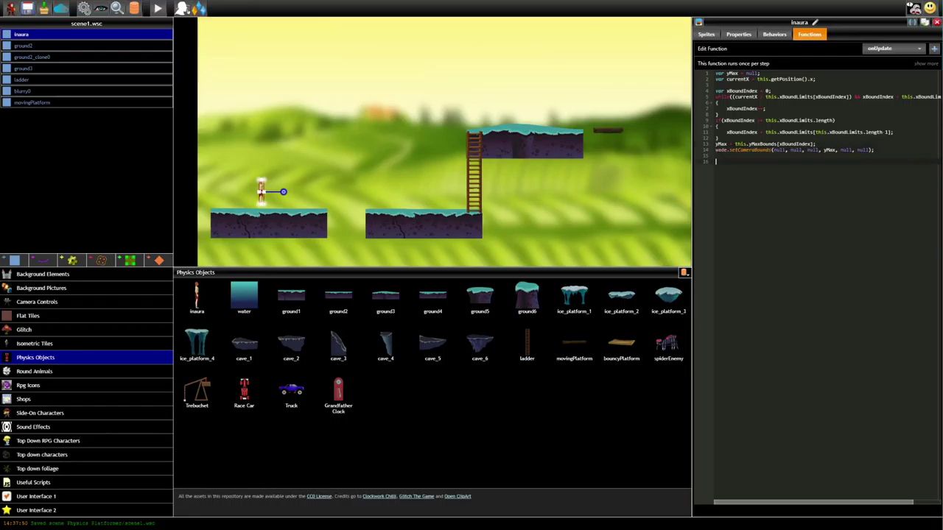
Append a condition to inaura's onUpdate function that calls this.die(); when this.getPosition().y > 500.
text(this.g)
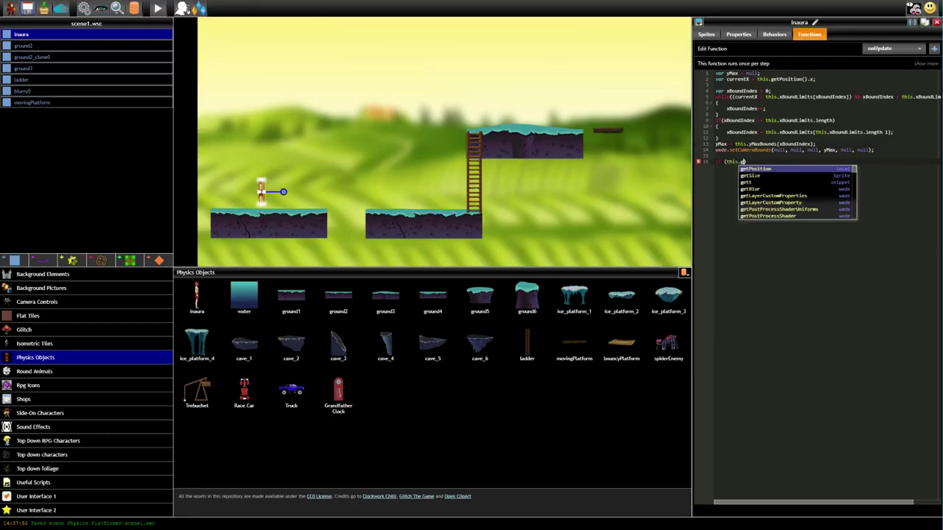
text(etPosition().y > 500)
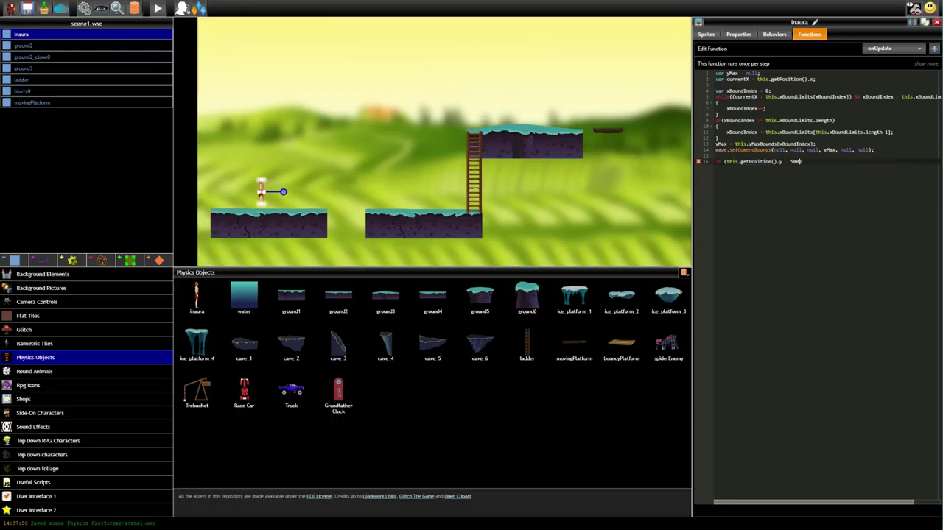
text())
key(Return)
text({)
key(Return)
text(this.die();)
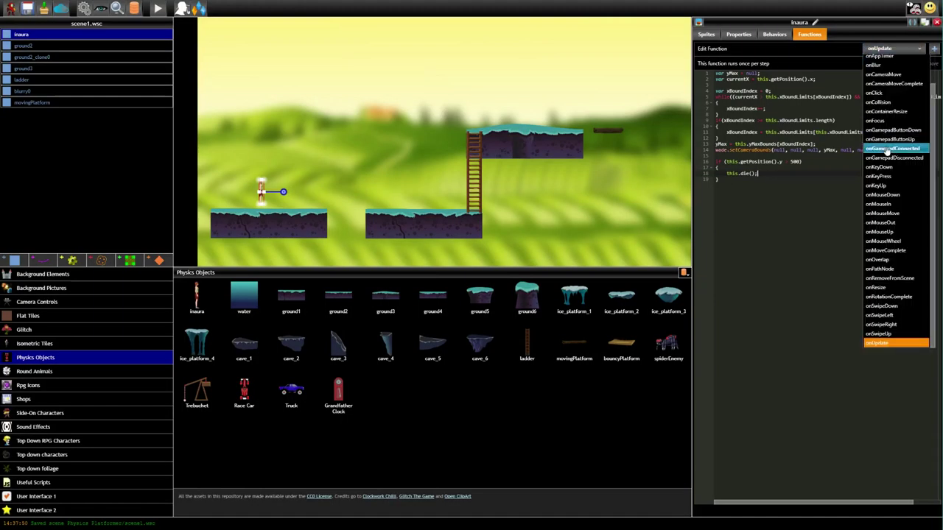
Add a custom function named die to the inaura character.
scroll(891, 151, up, 1)
click(920, 46)
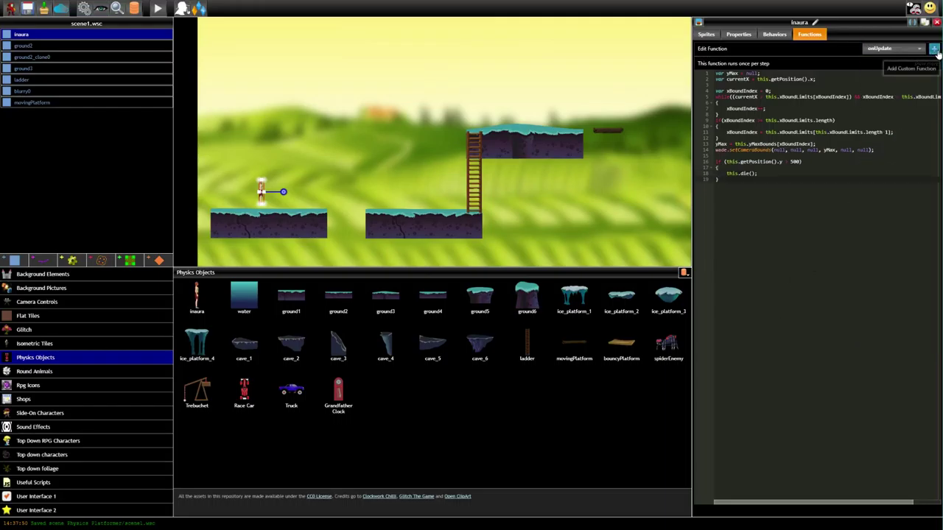
click(934, 49)
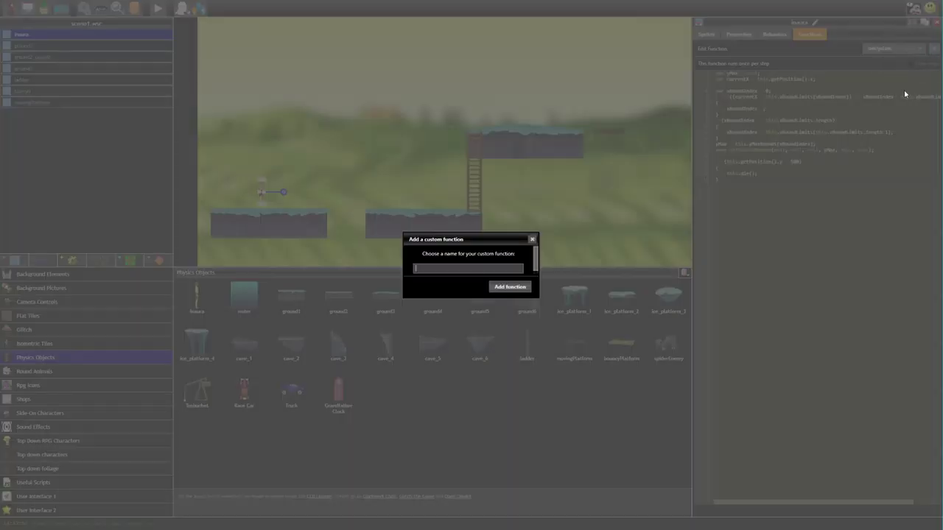
key(Return)
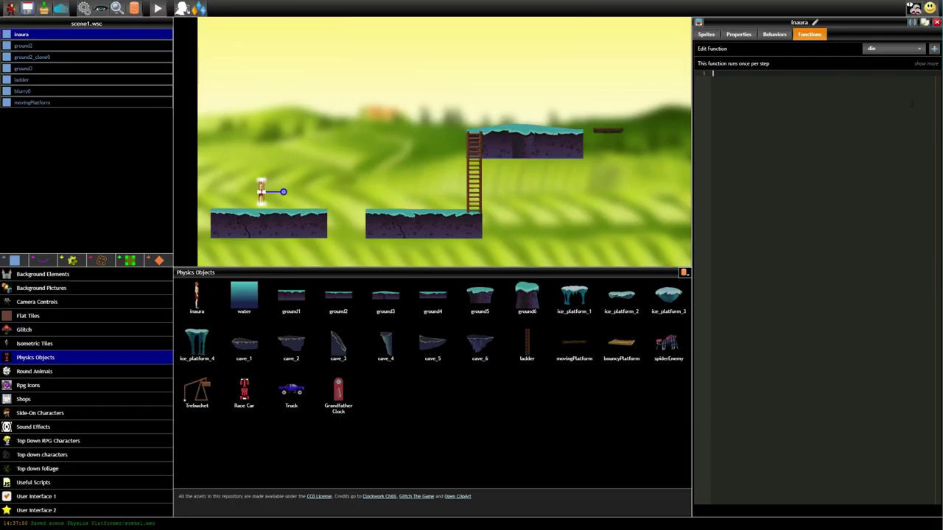
Write wade.loadScene('scene1.wsc', null, null, true); as the body of the die function.
text(wade.loadScene)
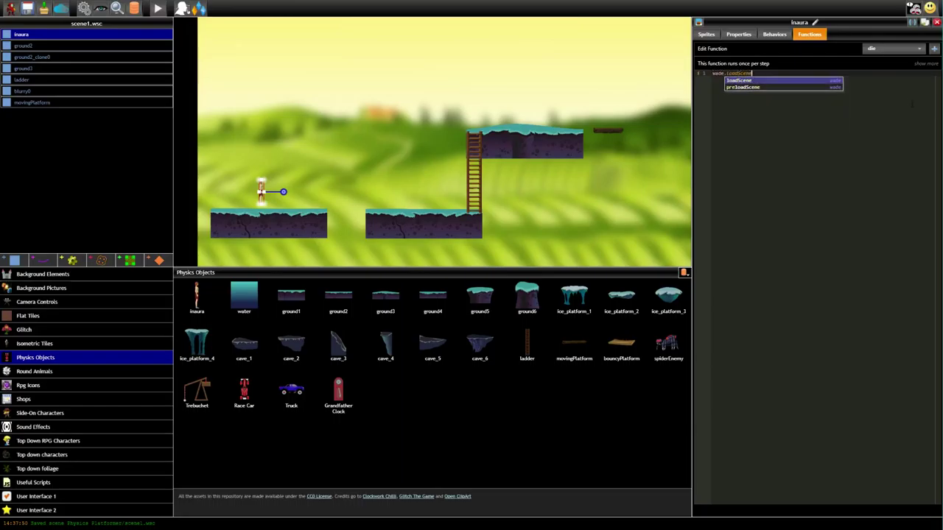
text(('scene1.wsc)
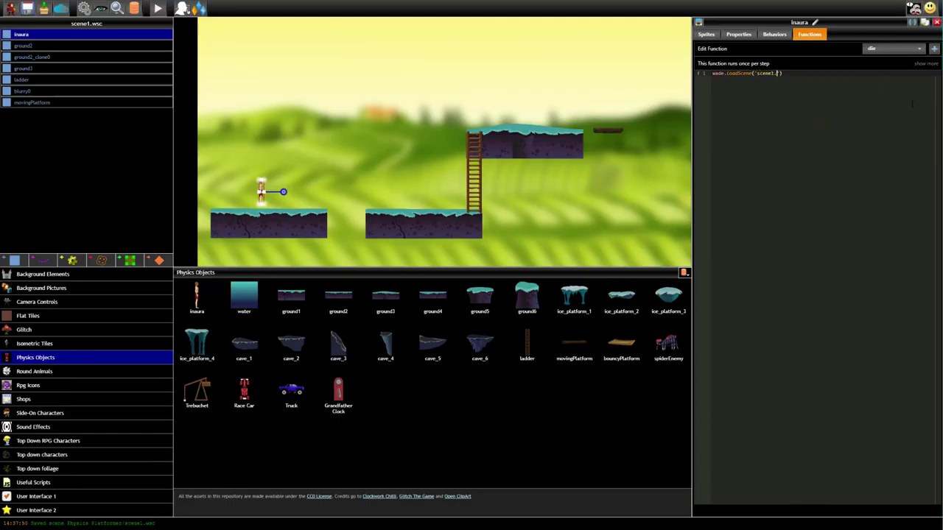
text(sc)
text(sc)
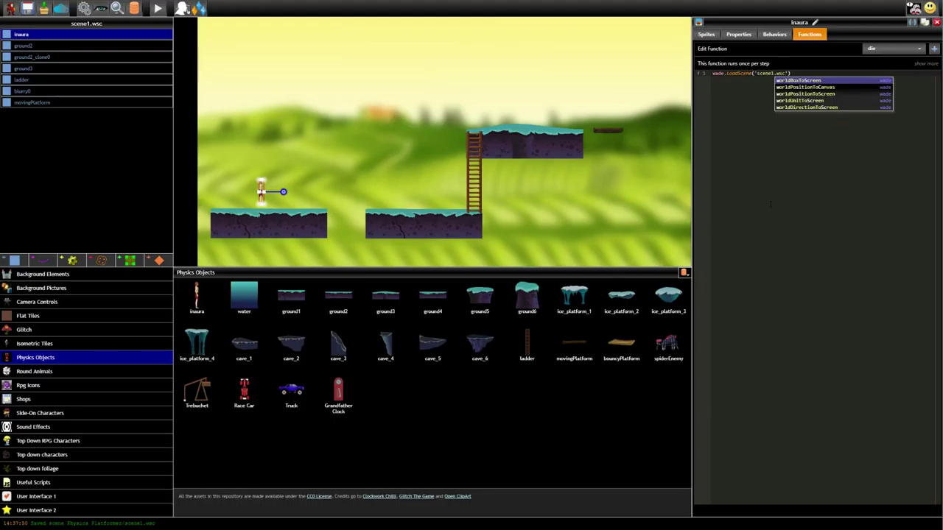
key(Escape)
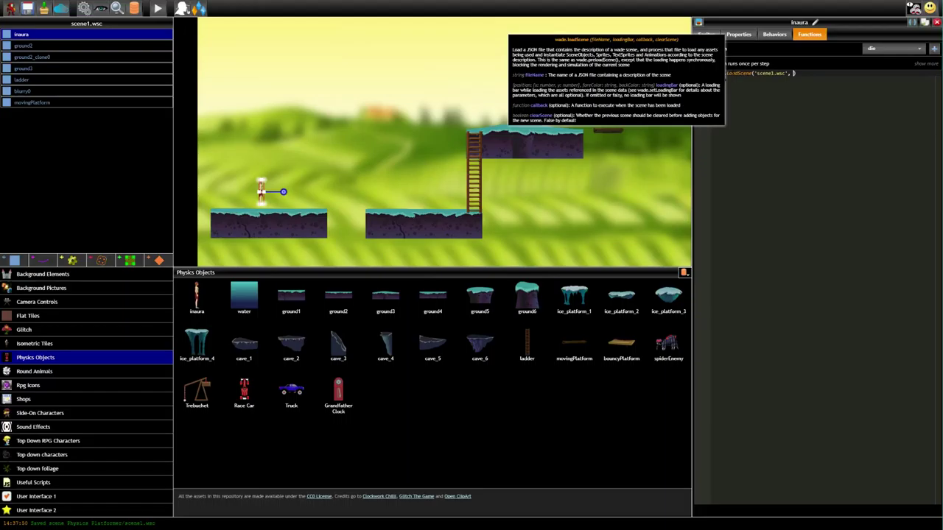
text(null, null,)
text(true)
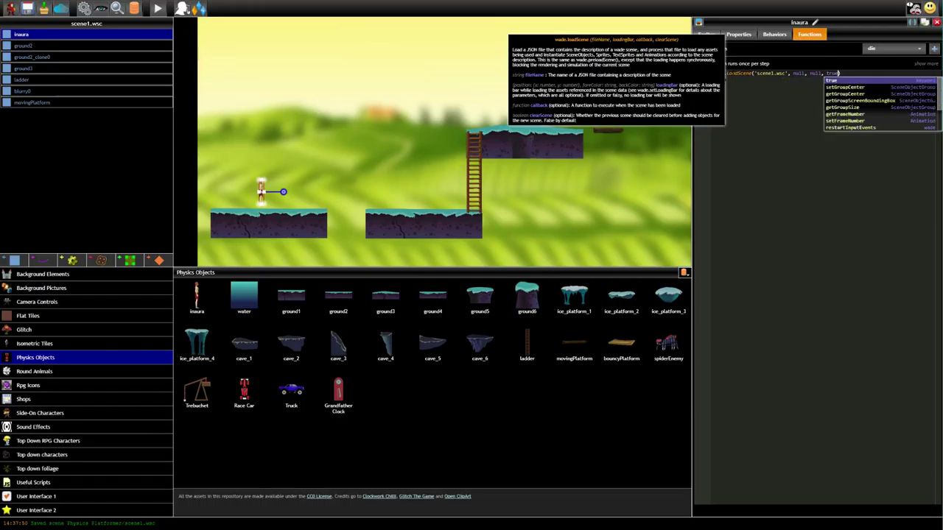
text();)
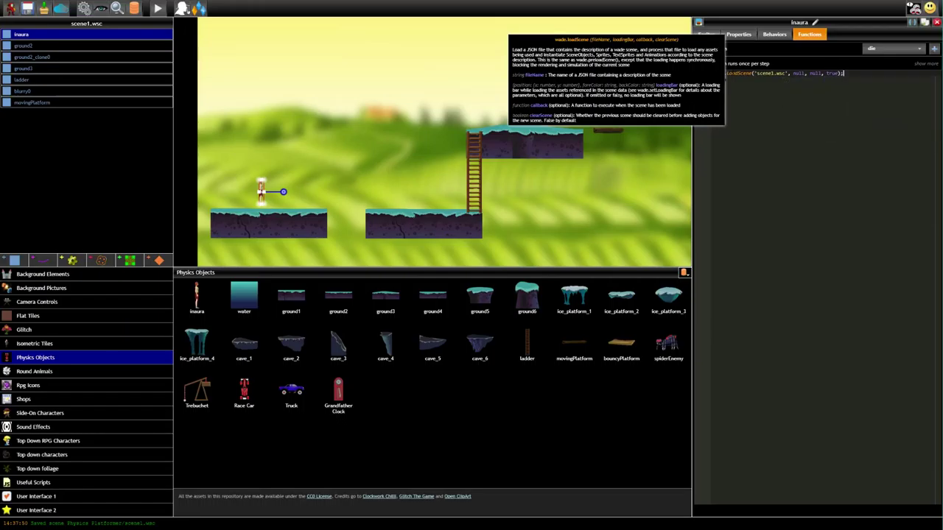
key(Return)
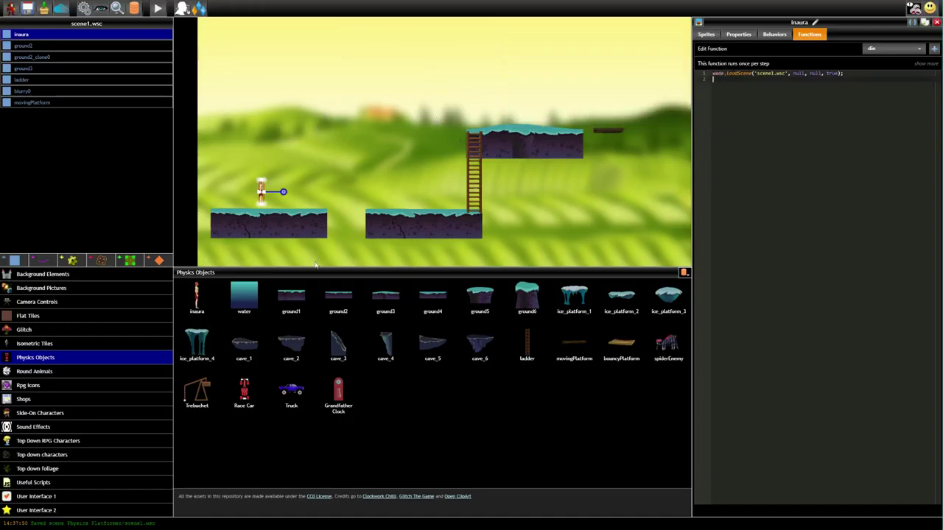
Preview the game and run the character into the gap to test the die function.
click(158, 8)
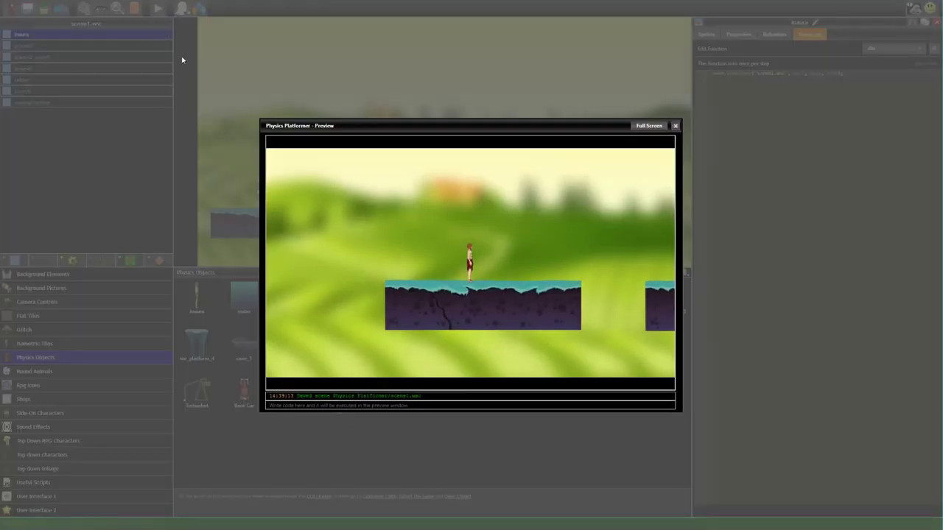
key(Right)
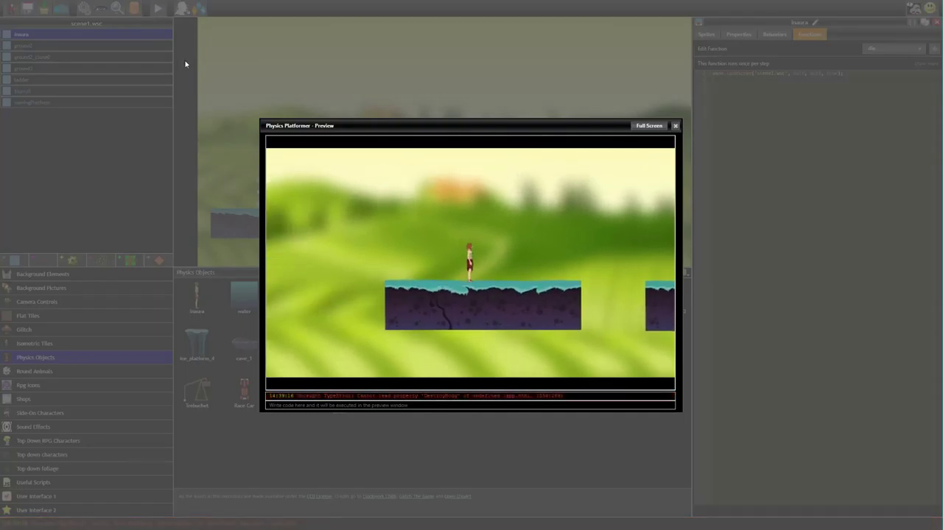
click(675, 126)
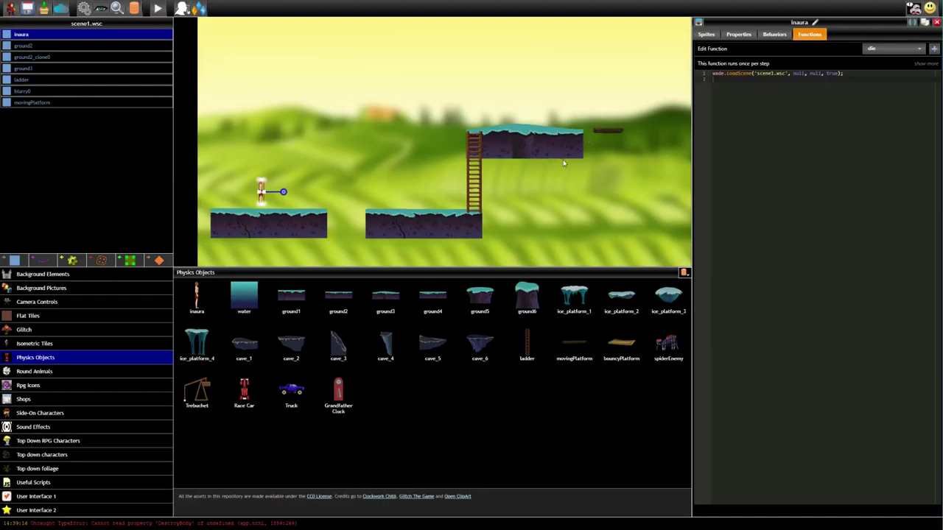
Add another ground3 piece level with the upper ground, on the far side of the moving platform.
scroll(563, 163, down, 4)
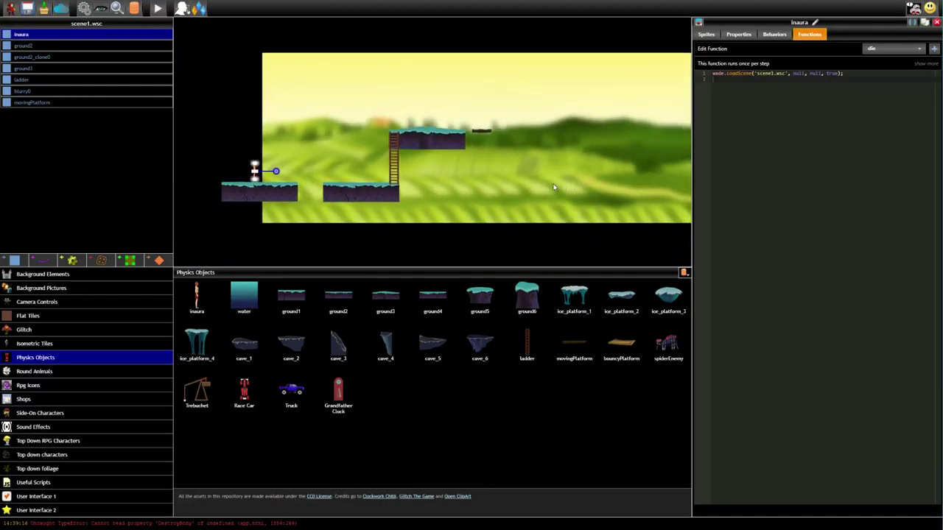
middle_drag(590, 209, 570, 213)
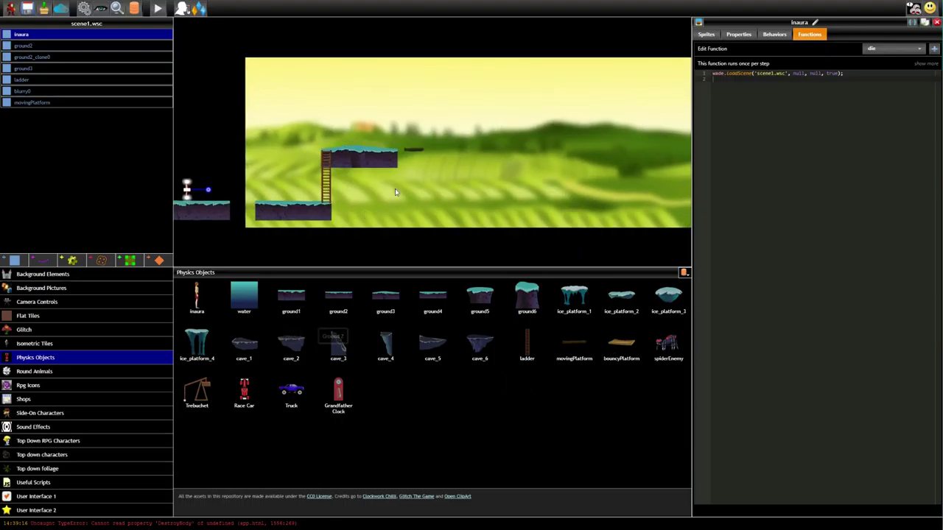
drag(389, 302, 230, 207)
drag(275, 183, 491, 153)
scroll(494, 157, up, 1)
scroll(502, 164, up, 1)
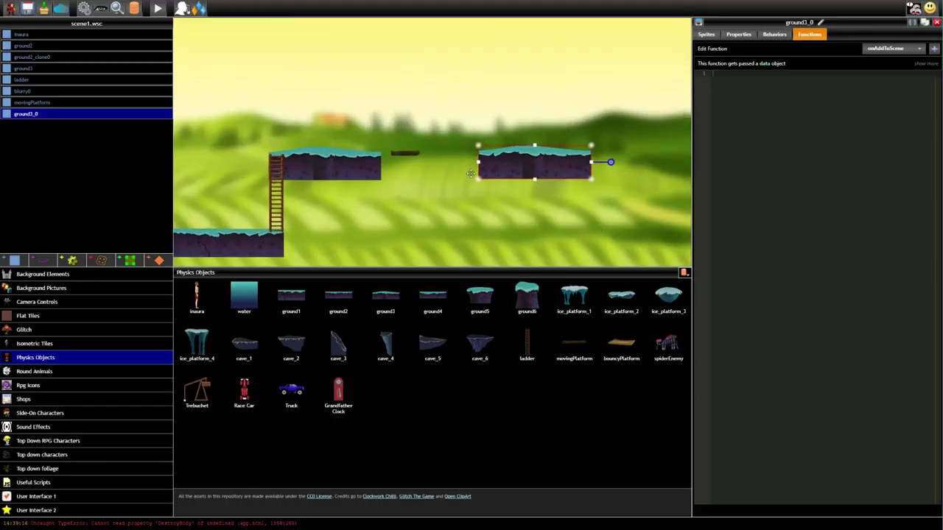
drag(511, 165, 524, 167)
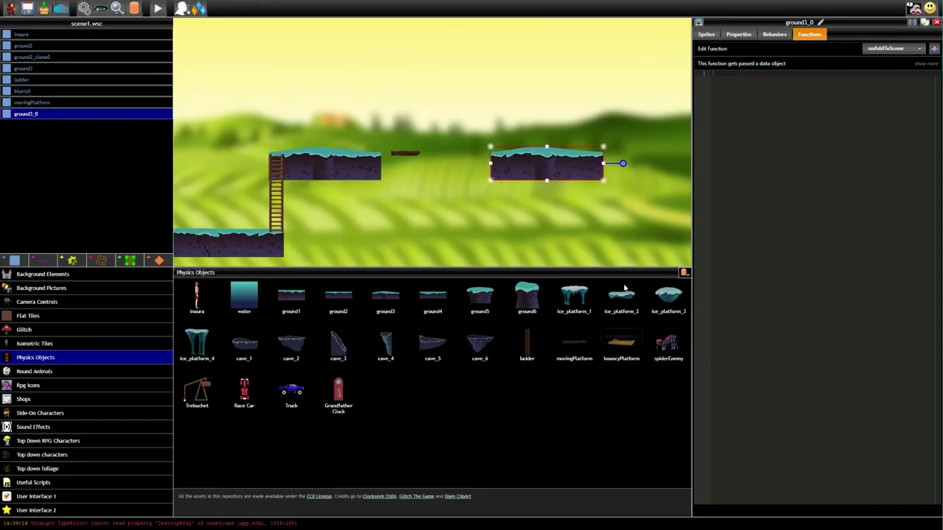
Place a bouncyPlatform beyond the second upper ground3 piece and duplicate it a little higher and farther along.
drag(621, 342, 645, 211)
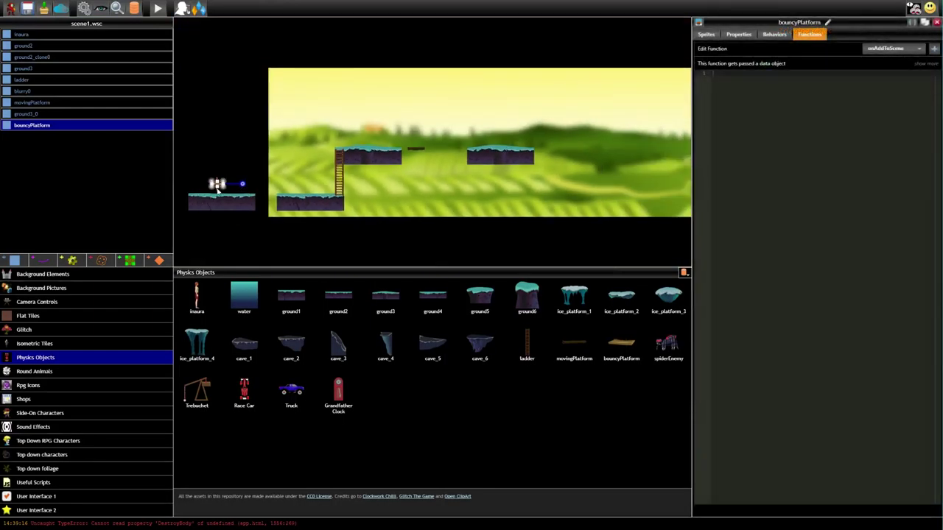
scroll(243, 184, up, 2)
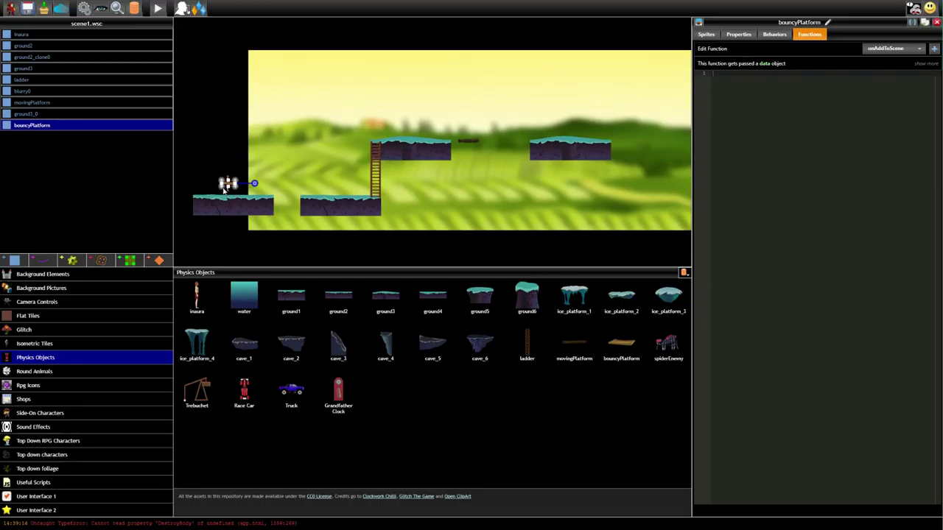
drag(228, 183, 644, 139)
drag(597, 238, 519, 246)
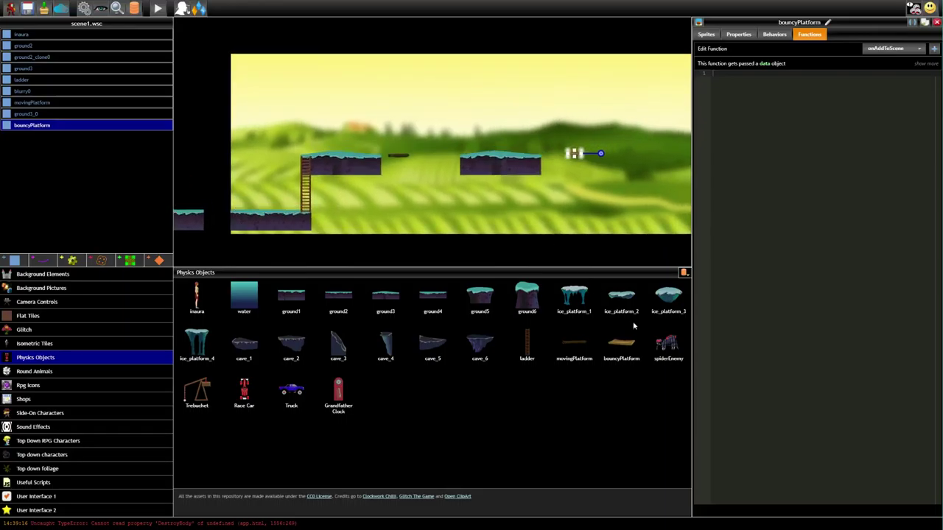
click(925, 24)
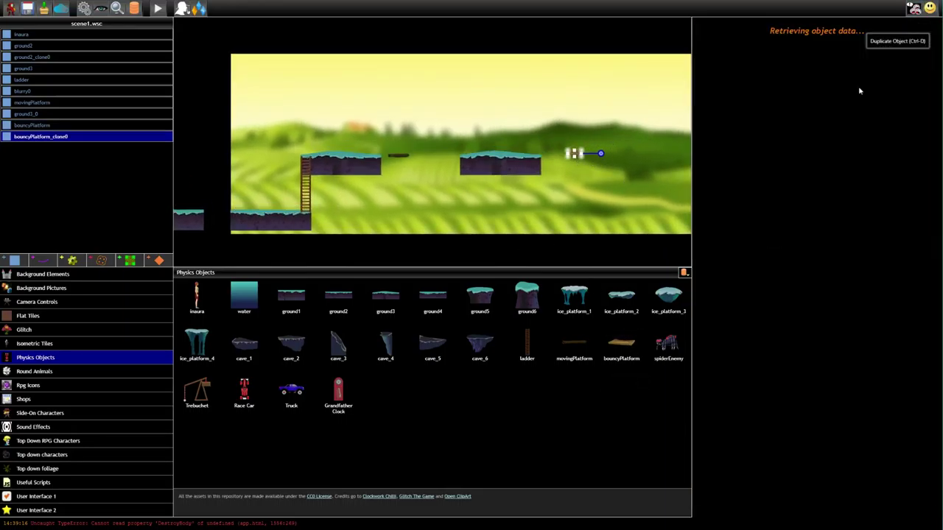
drag(578, 154, 601, 140)
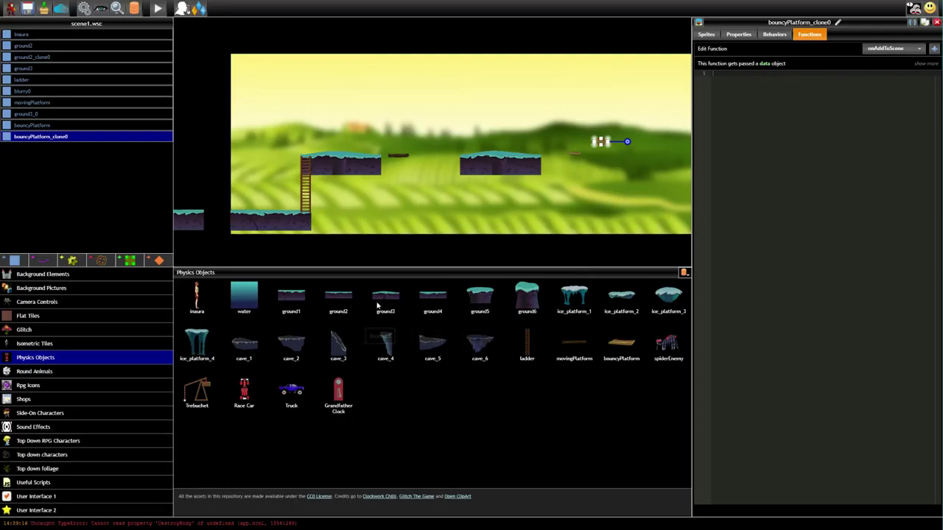
Duplicate the ground2 piece at the ladder's foot and place the copy just past the higher bouncy platform.
click(501, 160)
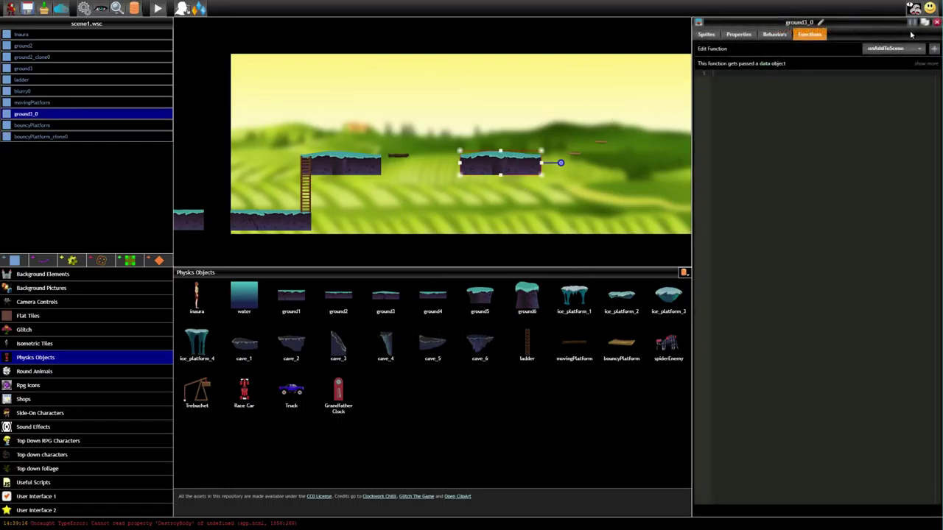
click(266, 223)
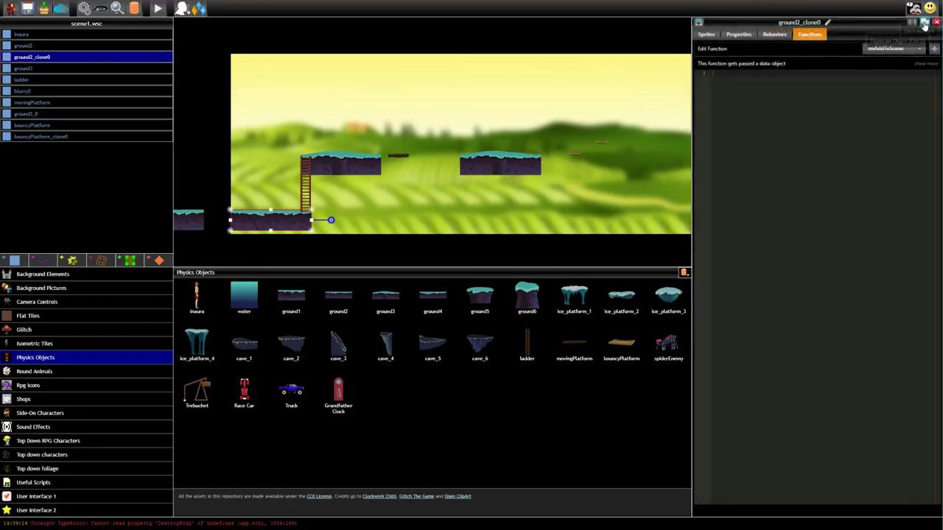
key(ctrl+v)
drag(655, 134, 654, 145)
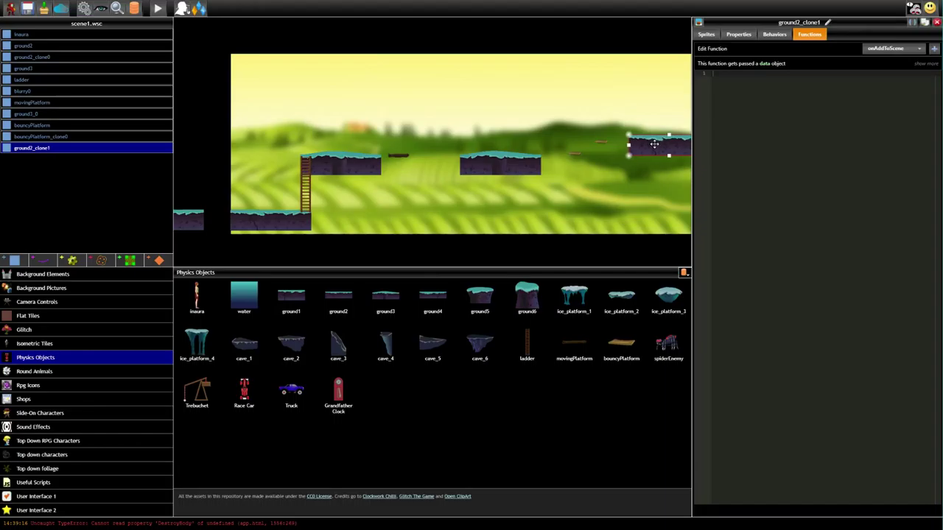
Preview the game and take the character up the ladder and across the moving and bouncy platforms to the last ground piece.
click(157, 8)
key(Up)
key(Up)
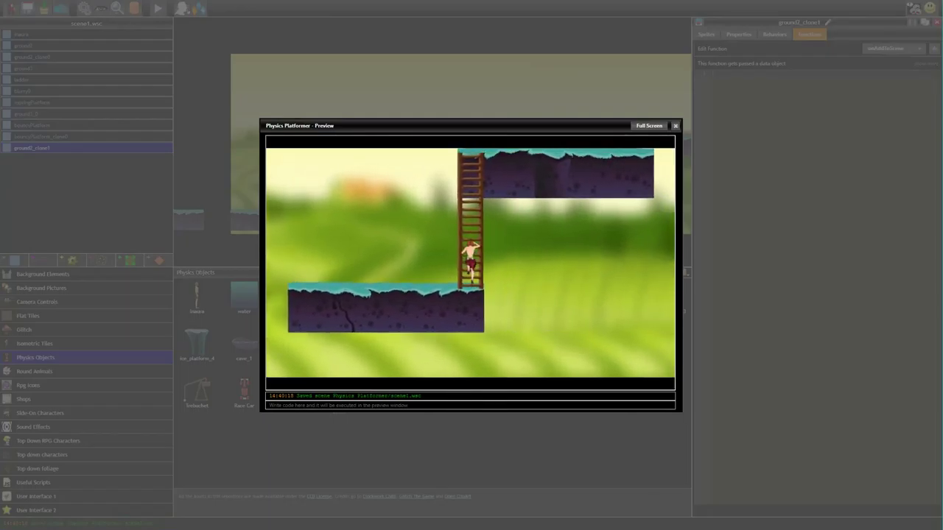
key(Right)
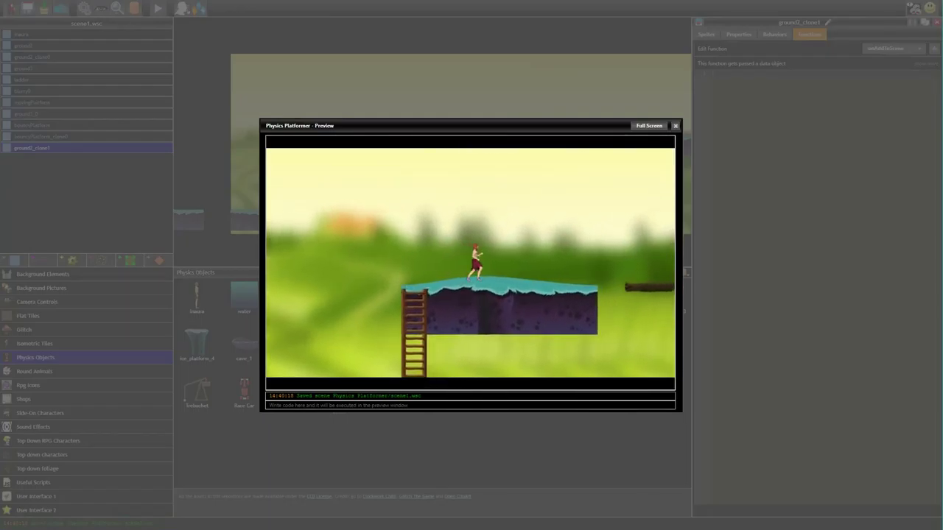
key(Up)
key(Up)
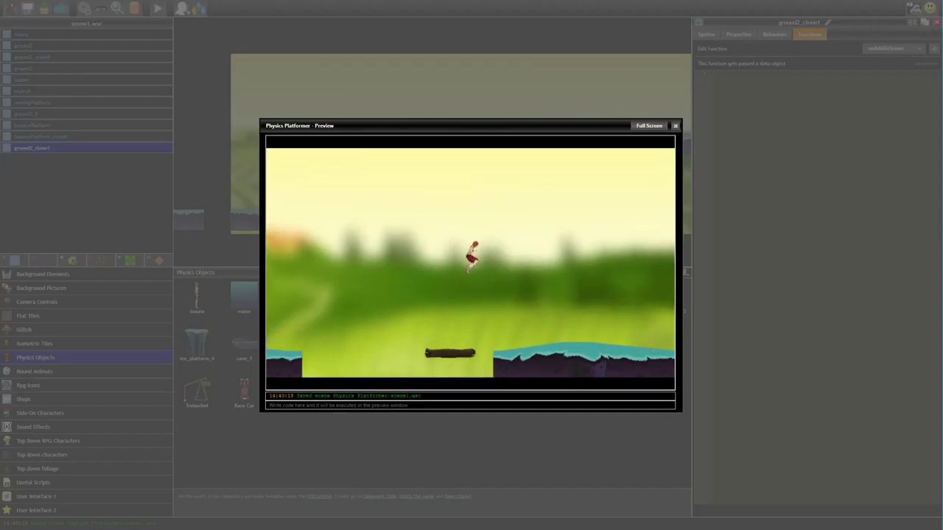
key(Up)
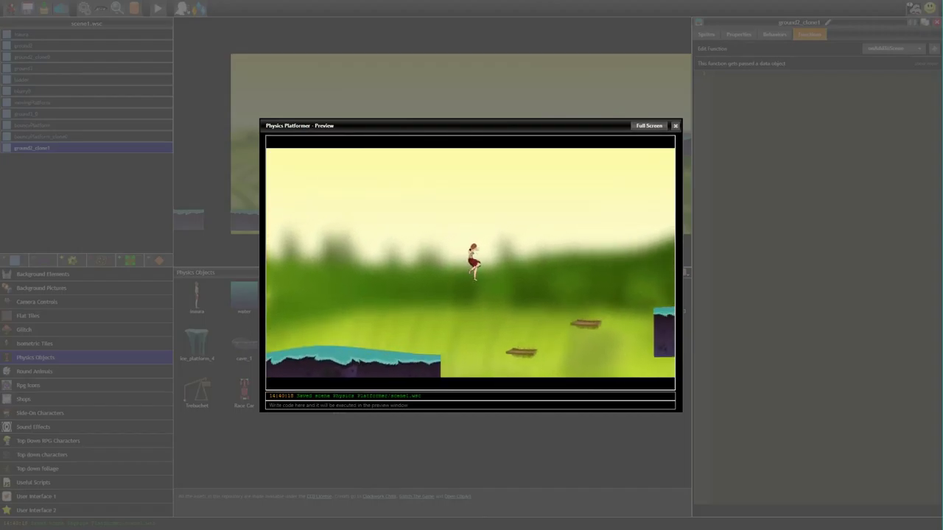
key(Right)
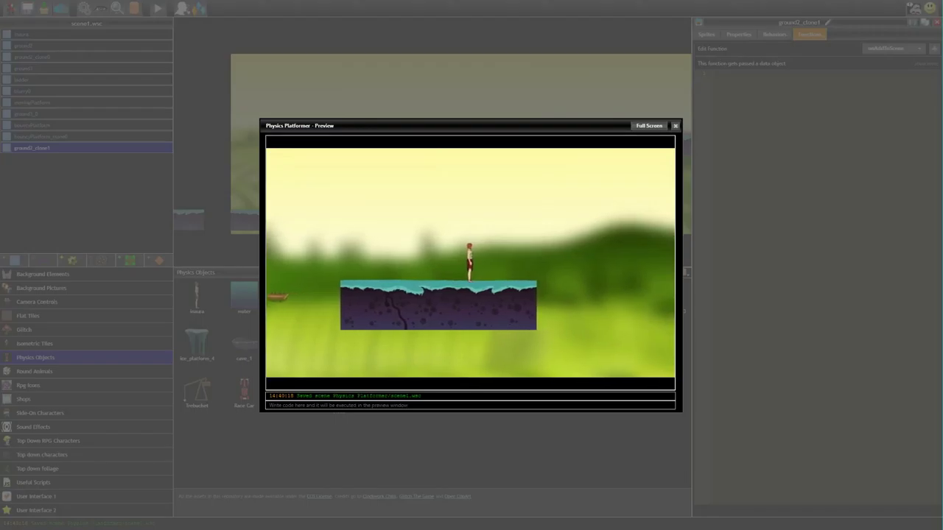
click(674, 125)
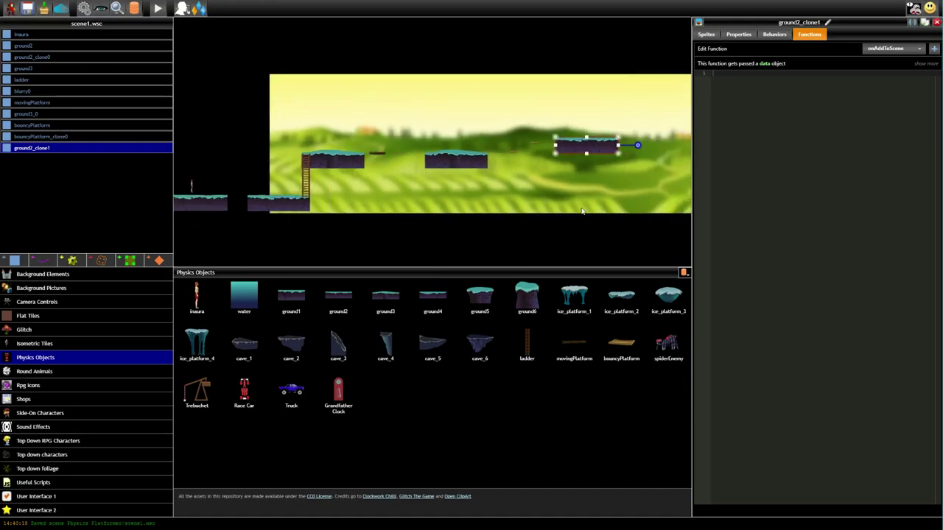
Add a spiderEnemy on top of the last ground piece, at its far end.
drag(671, 349, 269, 156)
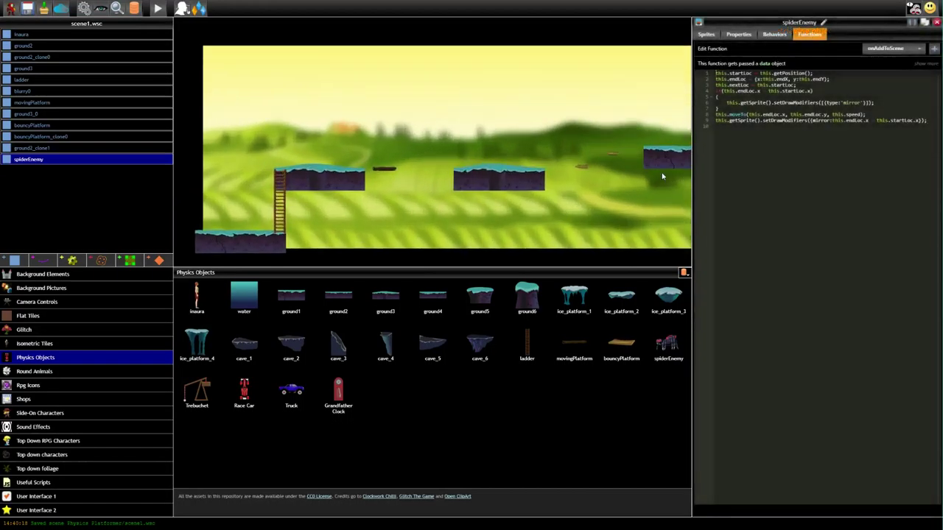
middle_drag(662, 172, 493, 175)
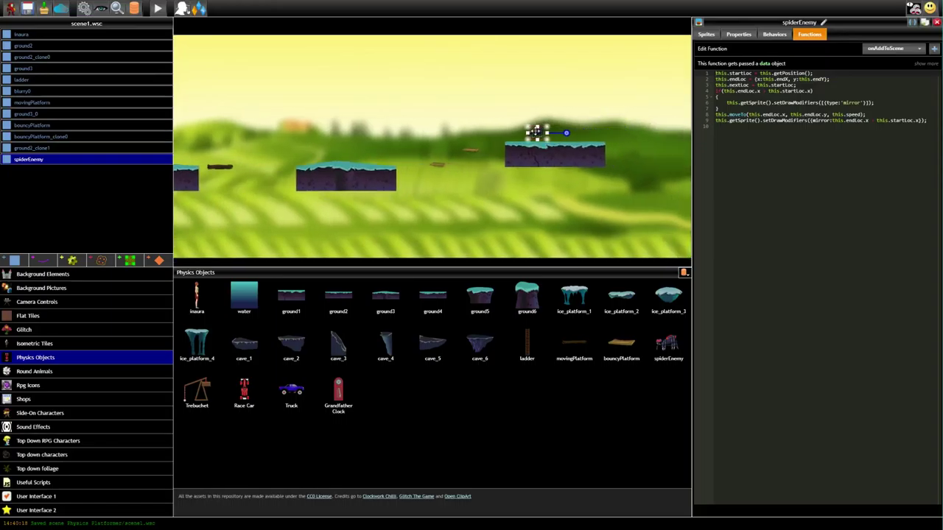
drag(535, 132, 597, 133)
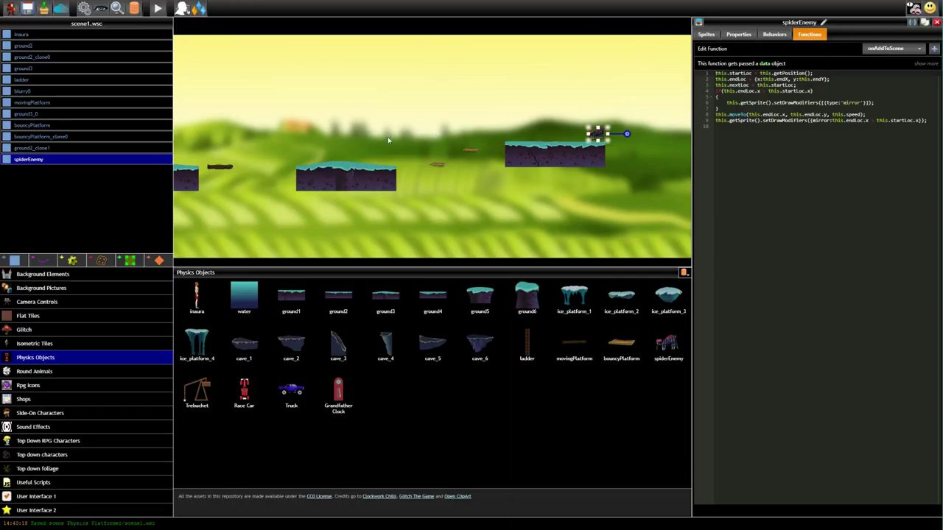
Move inaura from the level start to just above the near end of the last ground piece, at about 3637, -570.
scroll(372, 151, down, 3)
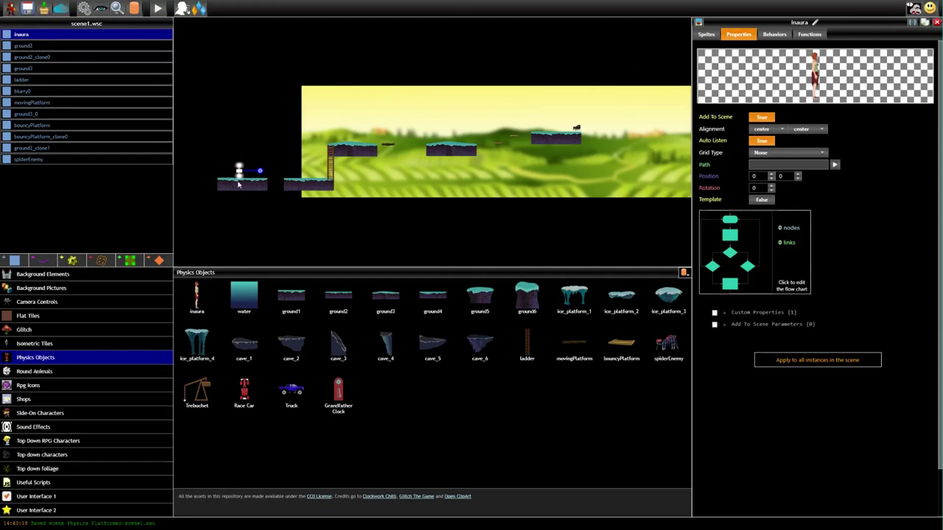
scroll(207, 184, up, 4)
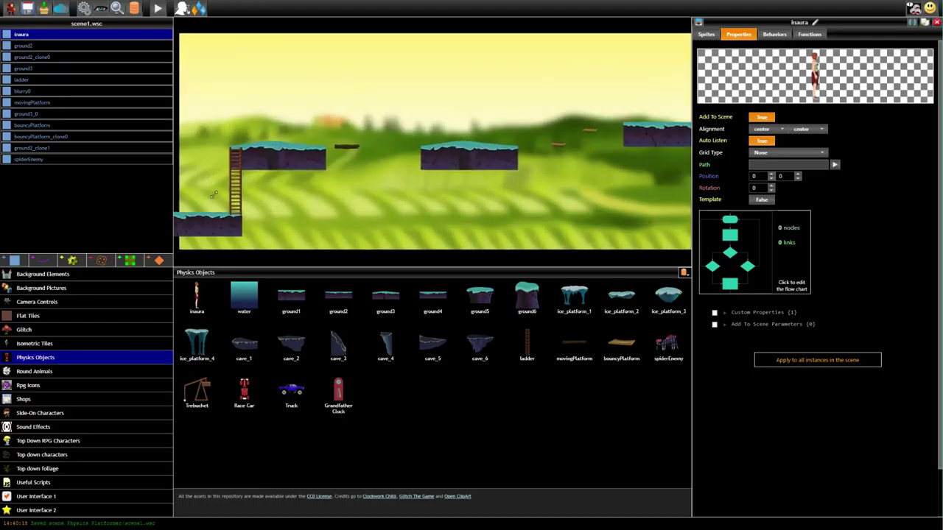
scroll(290, 186, up, 2)
drag(255, 171, 609, 59)
middle_drag(595, 150, 311, 224)
drag(302, 166, 628, 168)
middle_drag(627, 168, 344, 188)
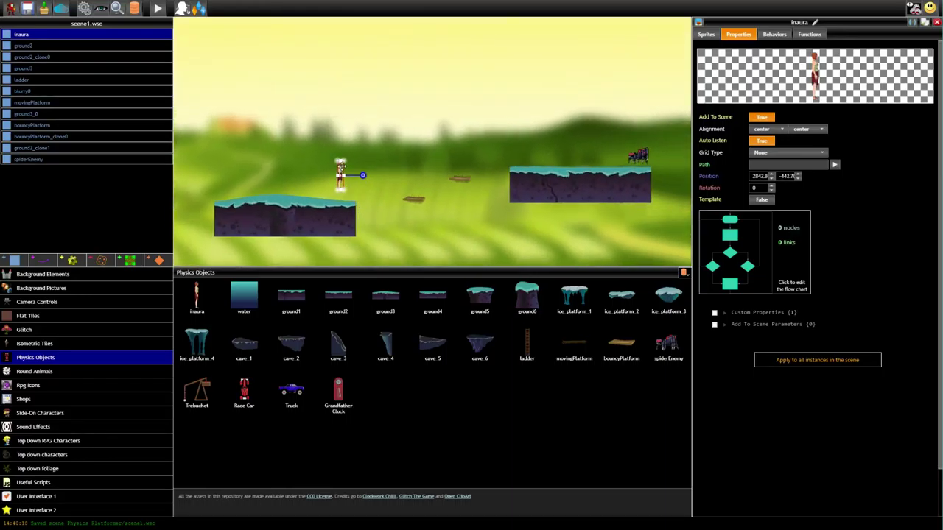
drag(344, 188, 525, 158)
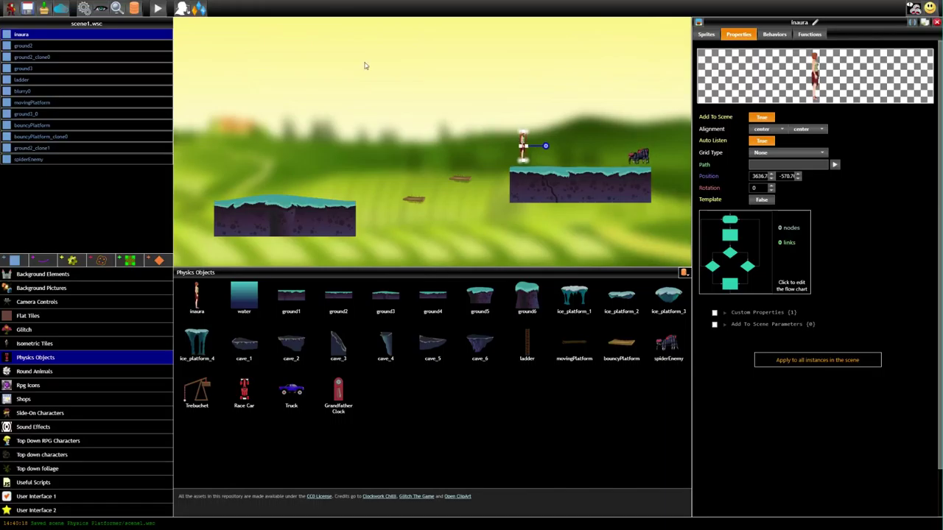
Preview the game and move the character past the spider to test how the enemy walks.
click(158, 8)
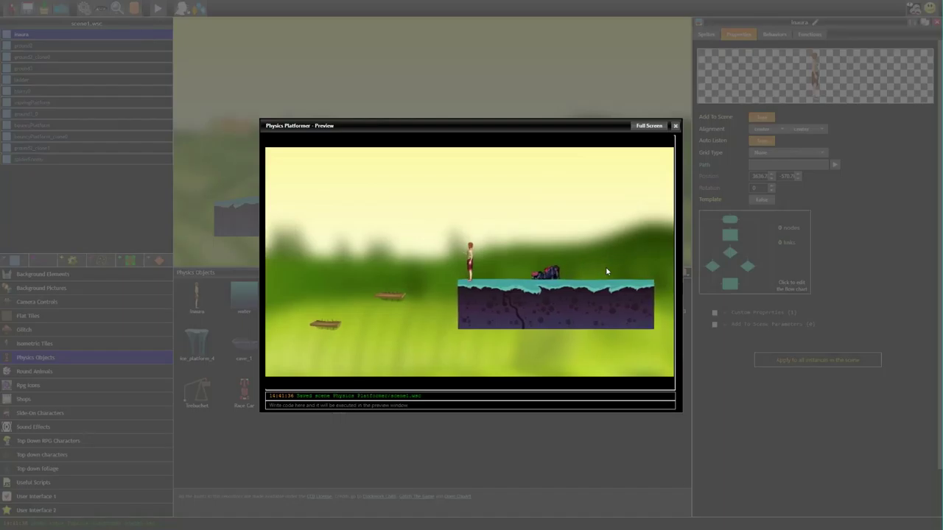
key(Right)
key(Up)
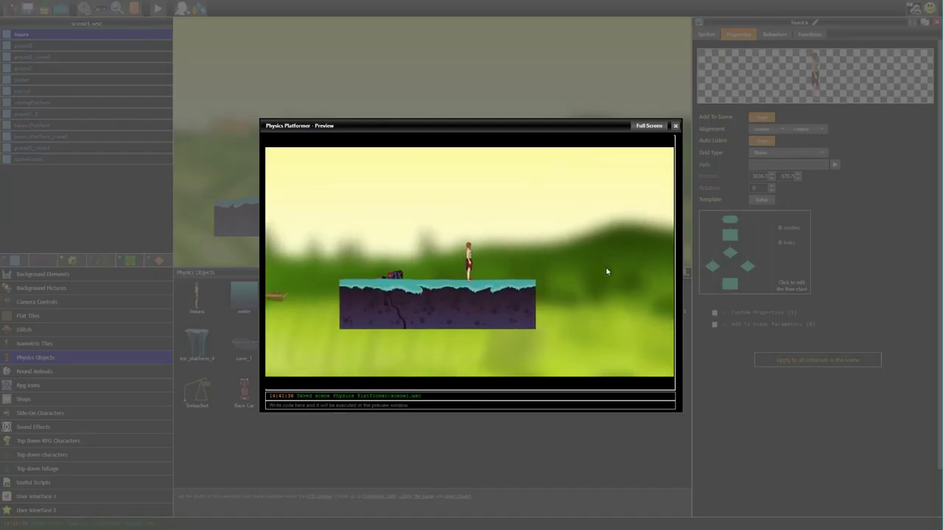
key(Left)
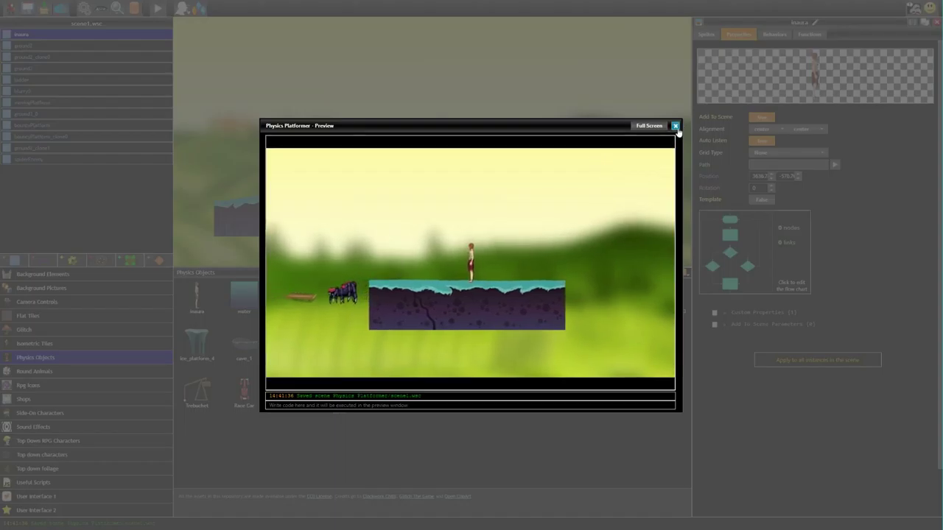
click(675, 126)
Examine the spiderEnemy's onAddToScene code, its list of functions and its custom properties.
click(638, 156)
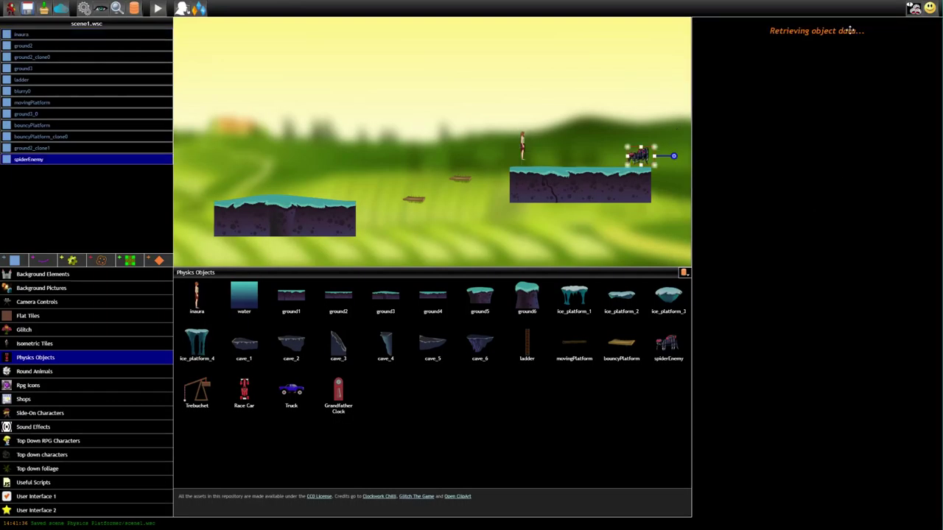
click(809, 34)
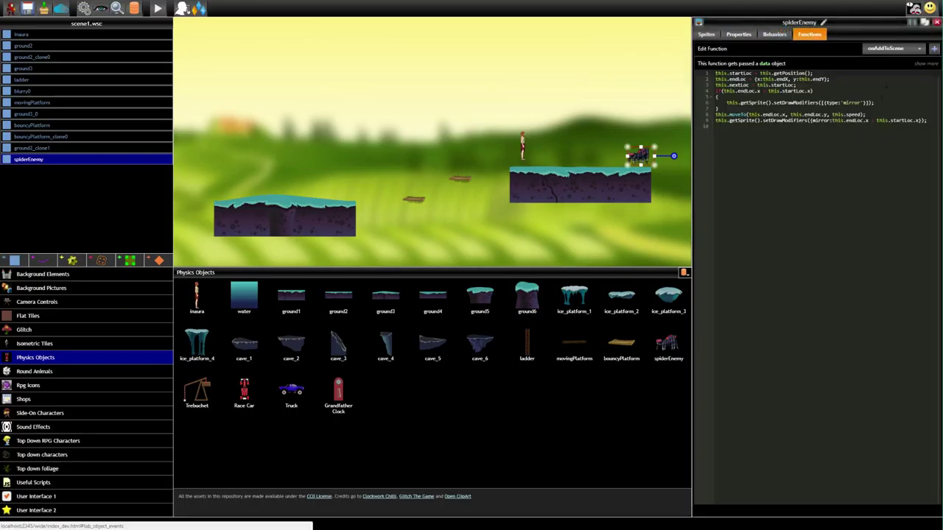
click(891, 48)
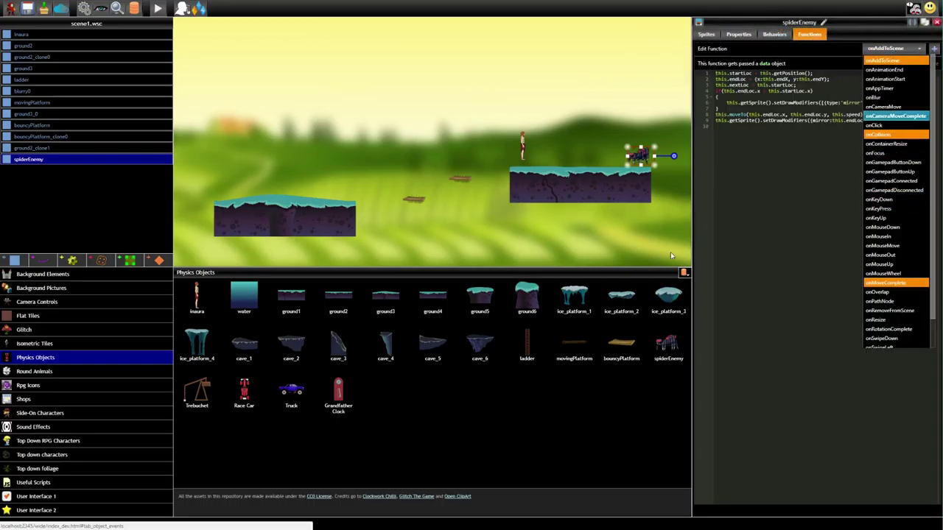
scroll(895, 305, down, 2)
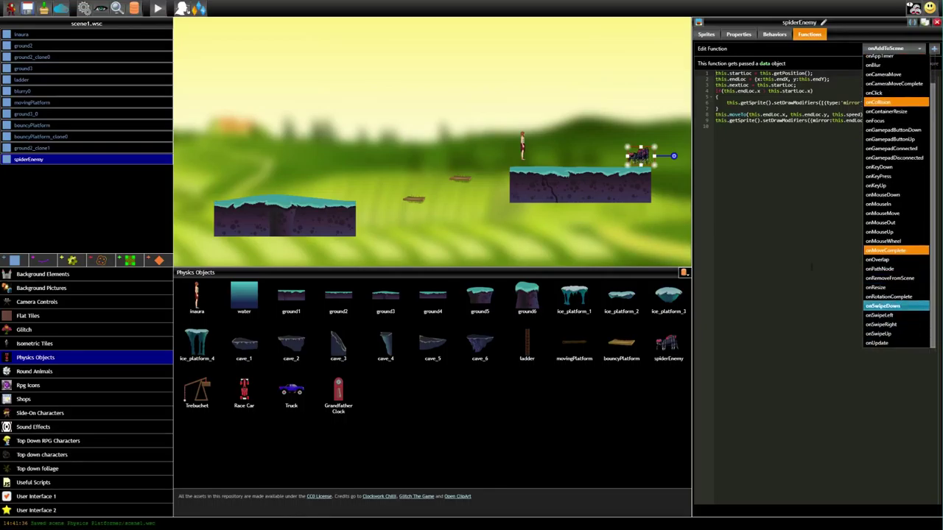
click(790, 186)
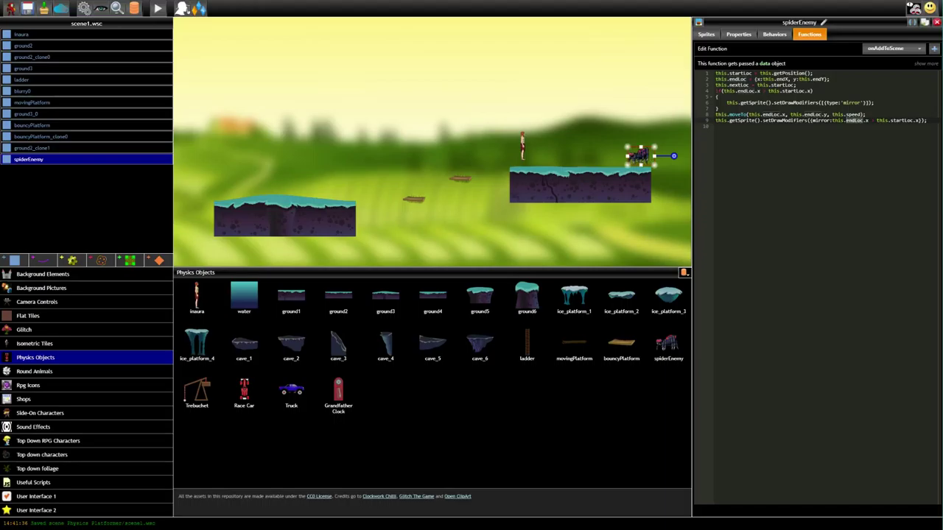
click(739, 35)
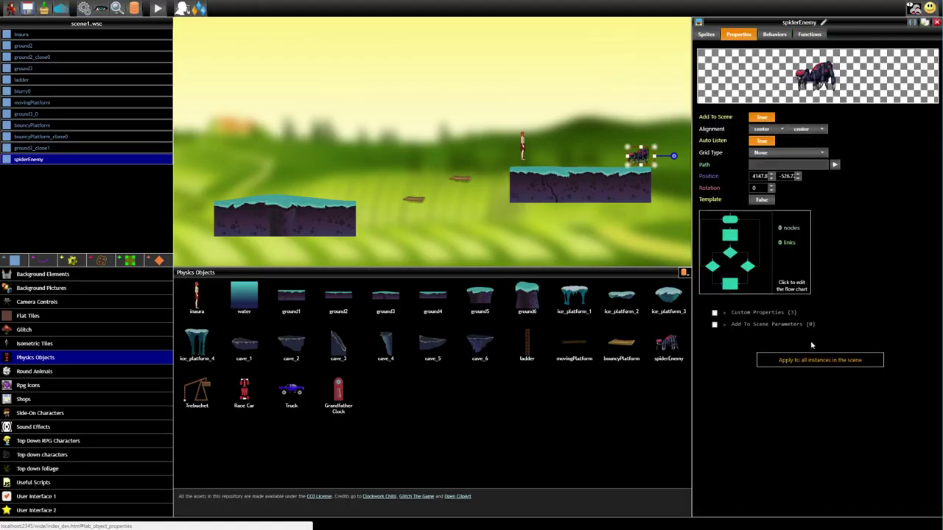
click(727, 314)
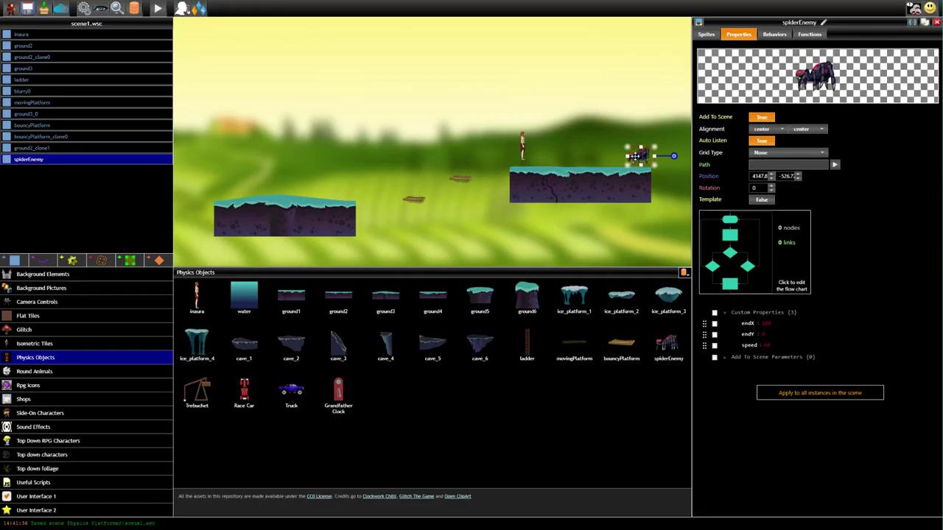
Lower the spiderEnemy onto the ground surface and set its vertical position to -506.
drag(635, 157, 632, 161)
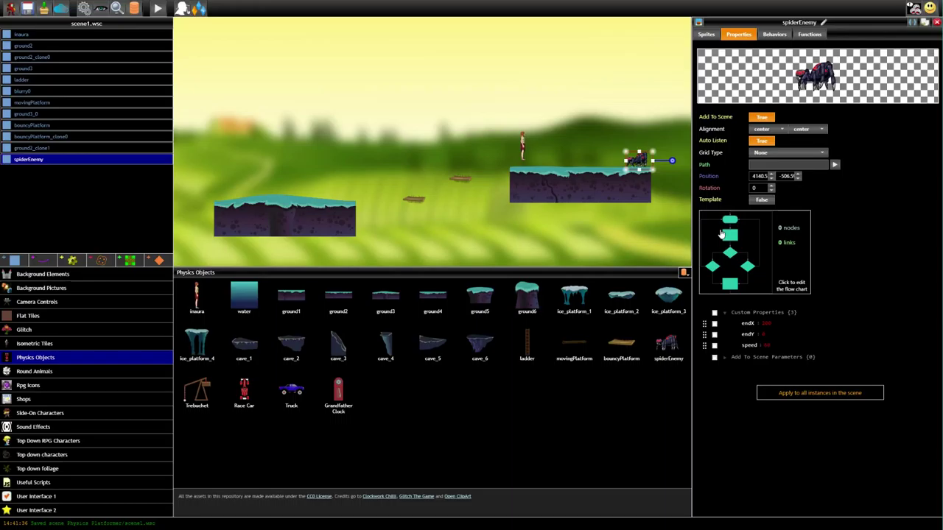
click(787, 176)
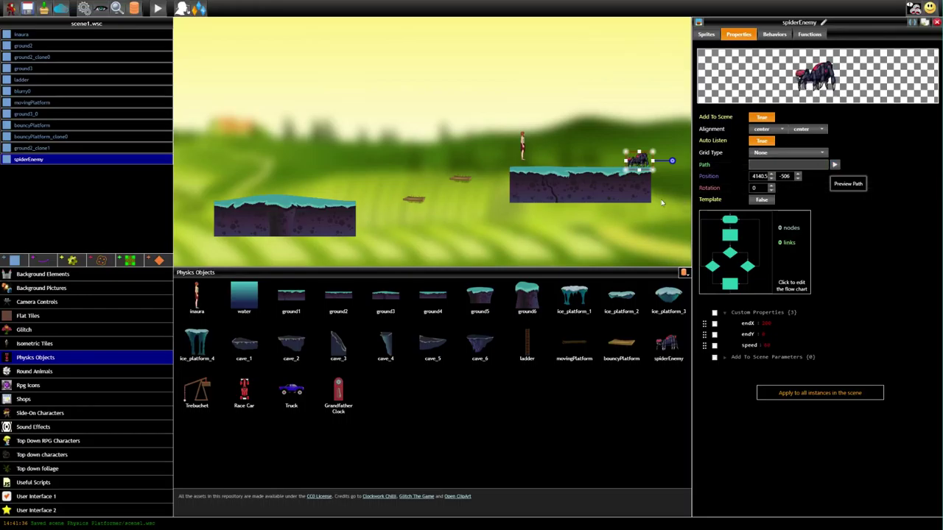
Set the layer of the spiderEnemy's sprite to 2.
scroll(658, 194, up, 1)
middle_drag(663, 195, 553, 171)
scroll(552, 171, up, 2)
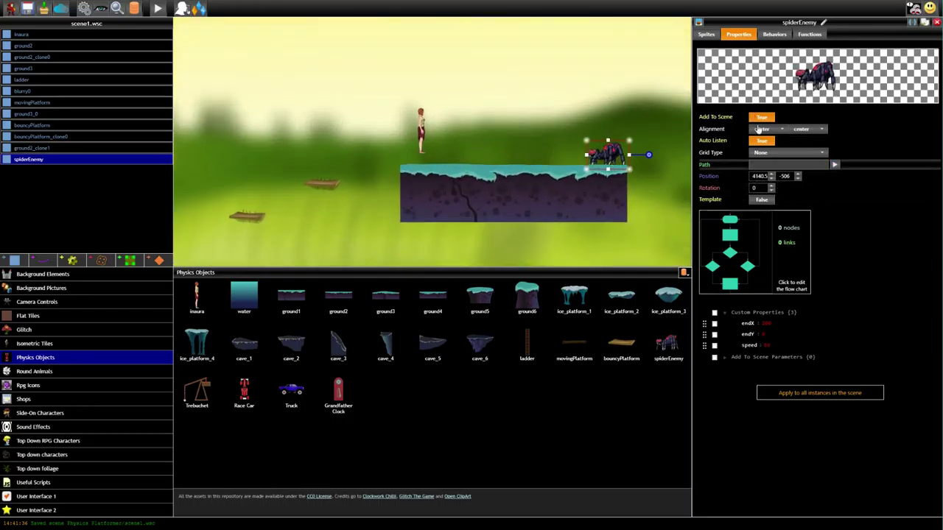
click(705, 35)
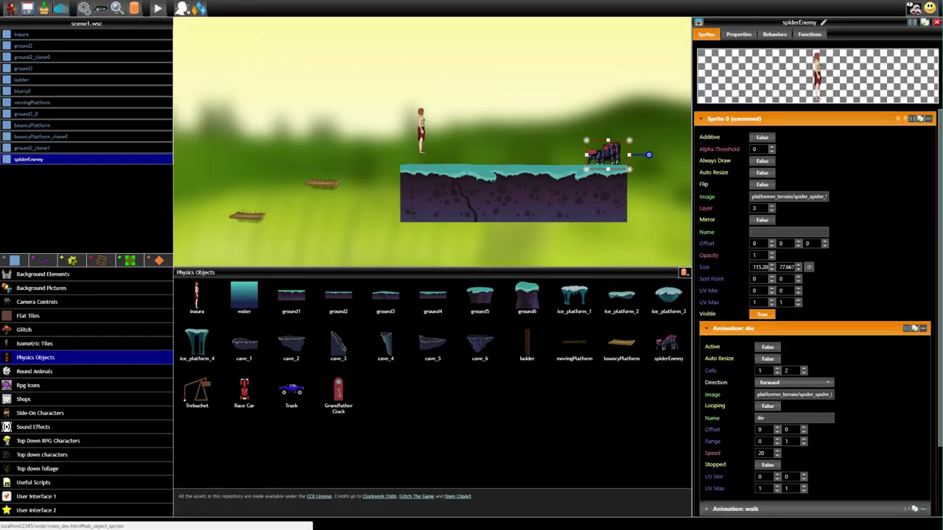
double_click(772, 211)
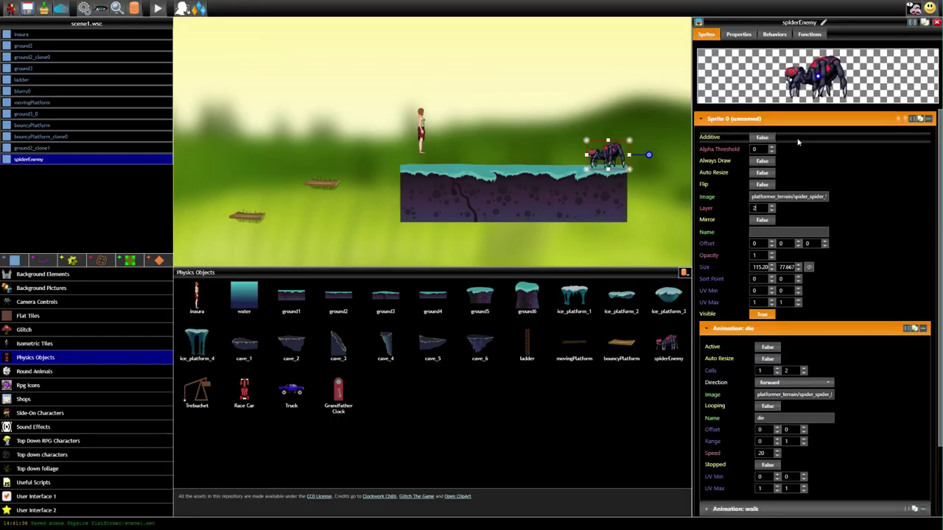
Set the spiderEnemy's horizontal position to 4140 and its custom endY property to its vertical position, -506.
click(738, 34)
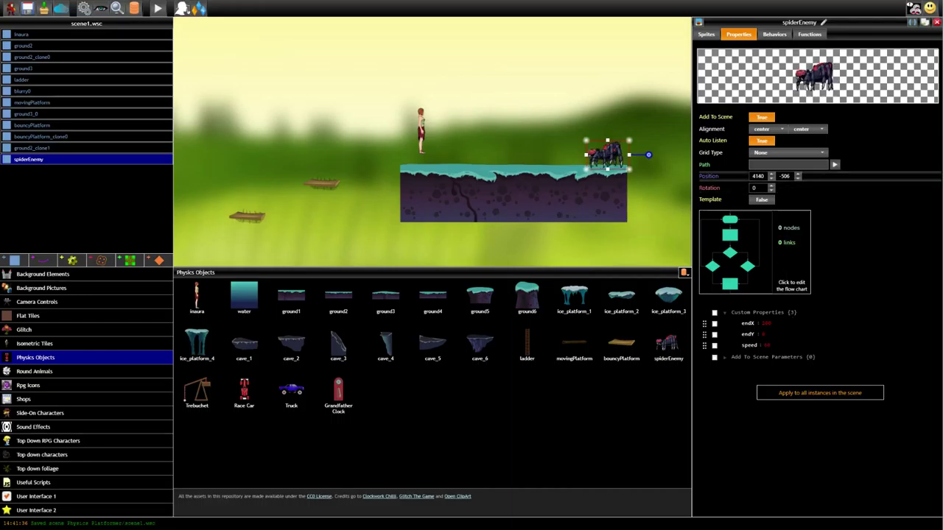
key(Tab)
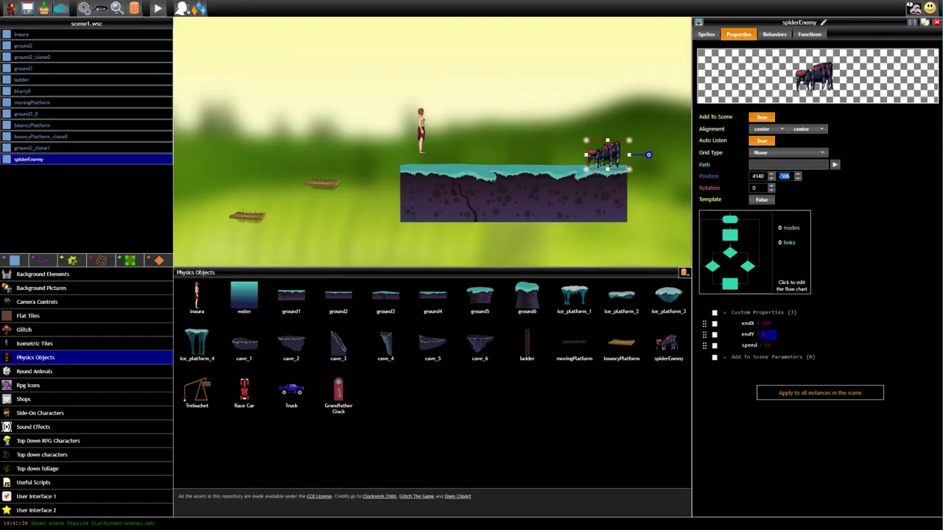
click(763, 334)
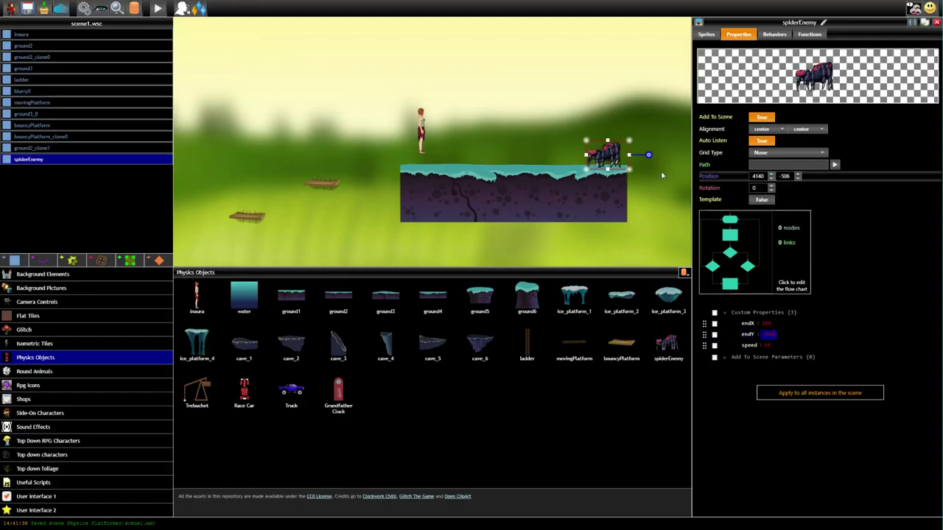
Move the spiderEnemy to the near end of the ground piece and set its endX property to that horizontal position, 3700.
drag(610, 156, 448, 153)
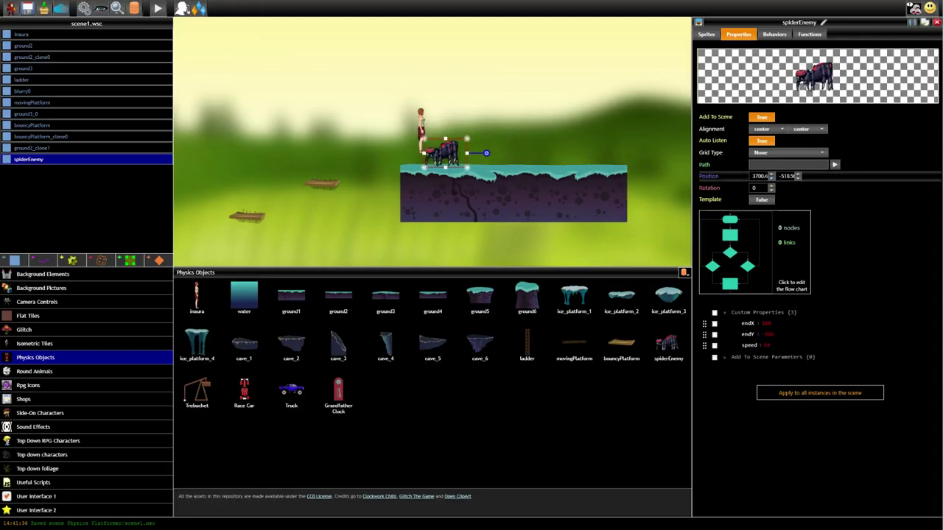
click(759, 176)
click(766, 323)
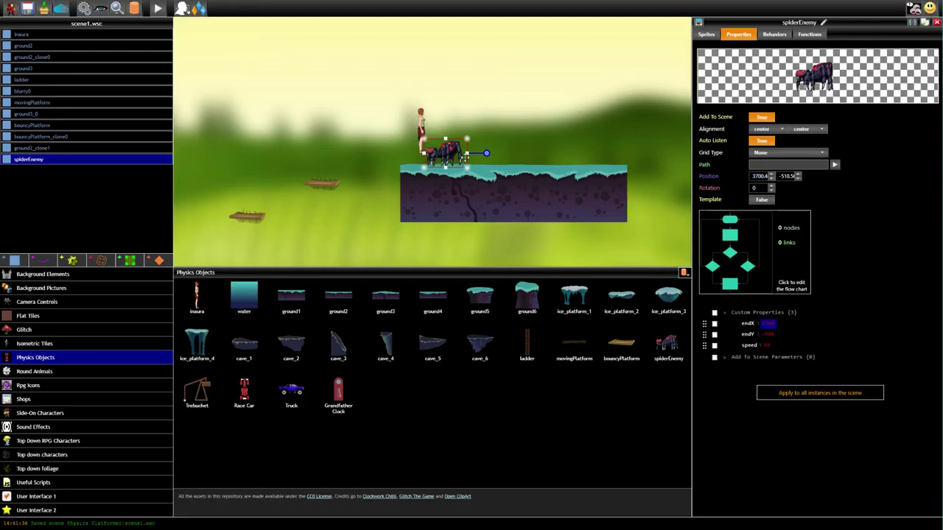
Move the spiderEnemy back to the far end of the ground piece, at position 4119, -506.
drag(439, 155, 582, 157)
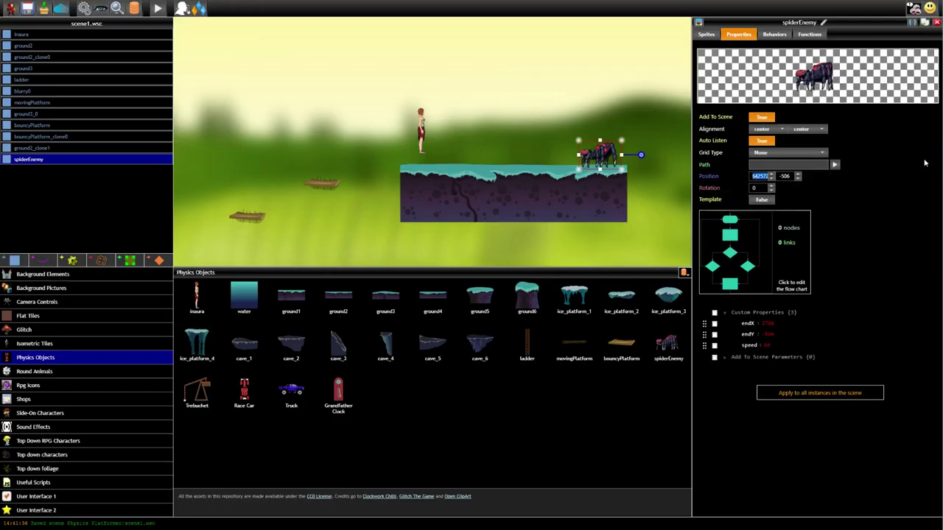
key(BackSpace)
key(BackSpace)
key(BackSpace)
text(9)
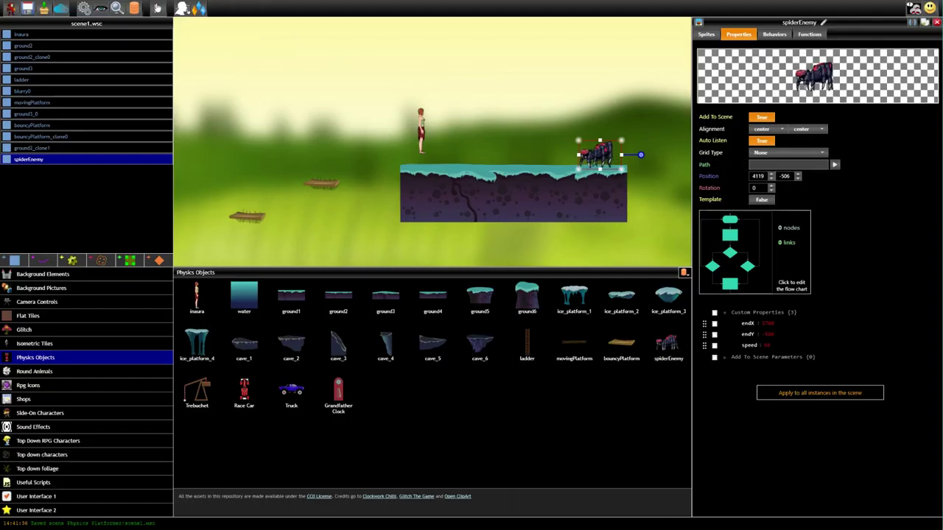
Preview the game and jump the character over the spider to test its patrol along the ground piece.
click(158, 9)
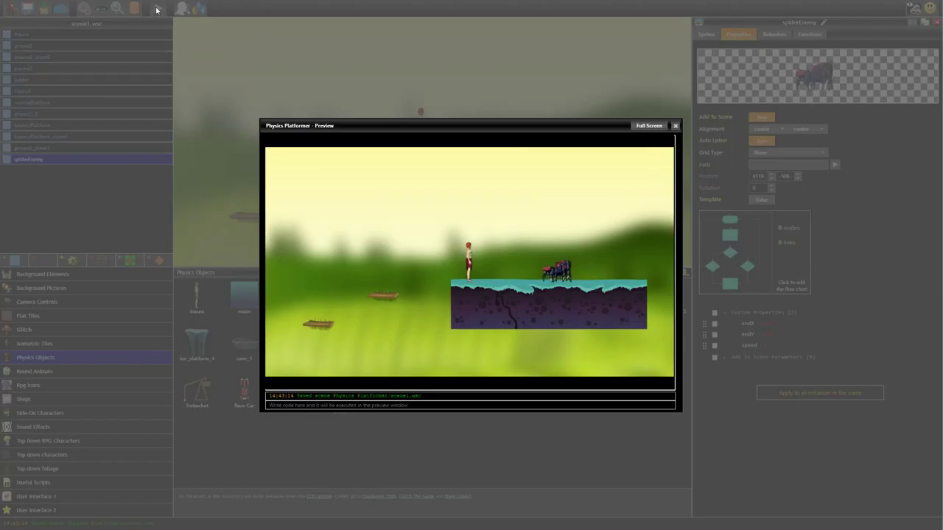
key(Up)
key(Right)
key(Right)
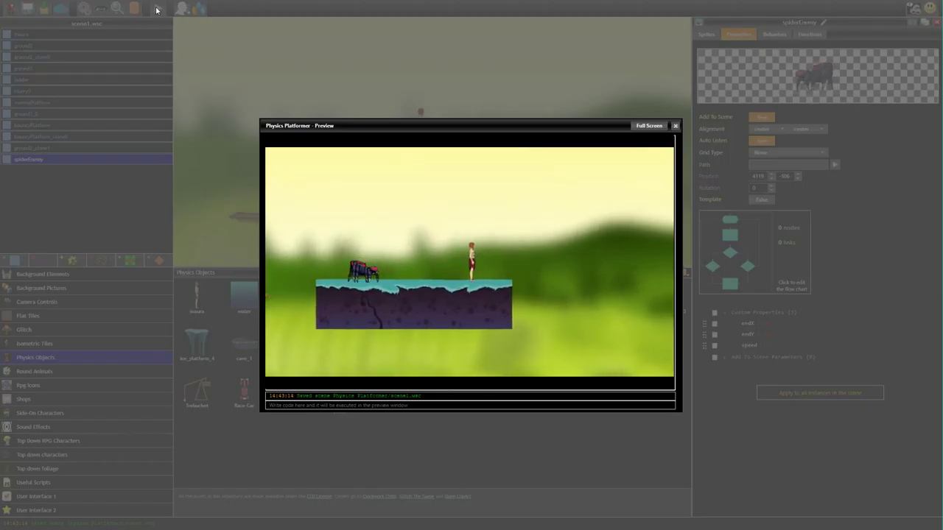
key(Left)
key(Up)
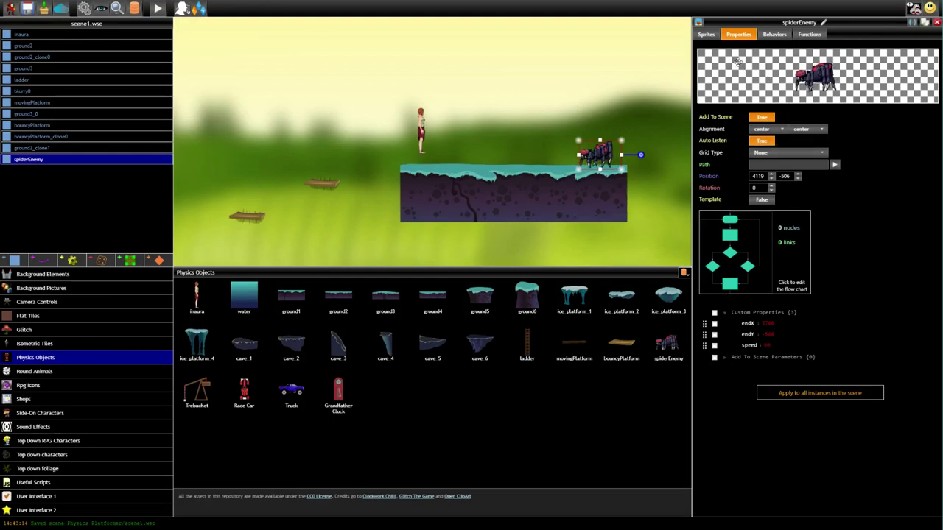
Set the spiderEnemy's die animation to 5 by 2 cells with range 0 to 9, activating and looping it only to check playback.
click(707, 34)
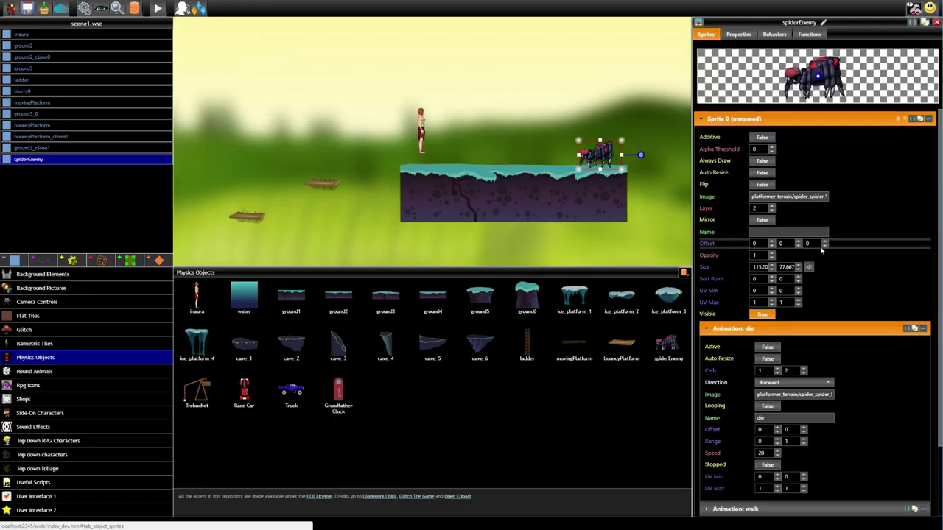
scroll(820, 246, down, 3)
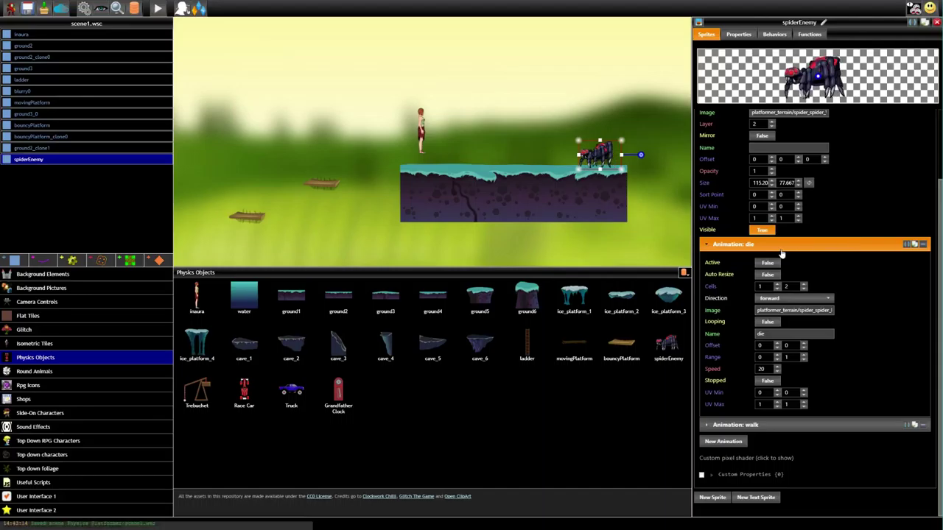
click(768, 264)
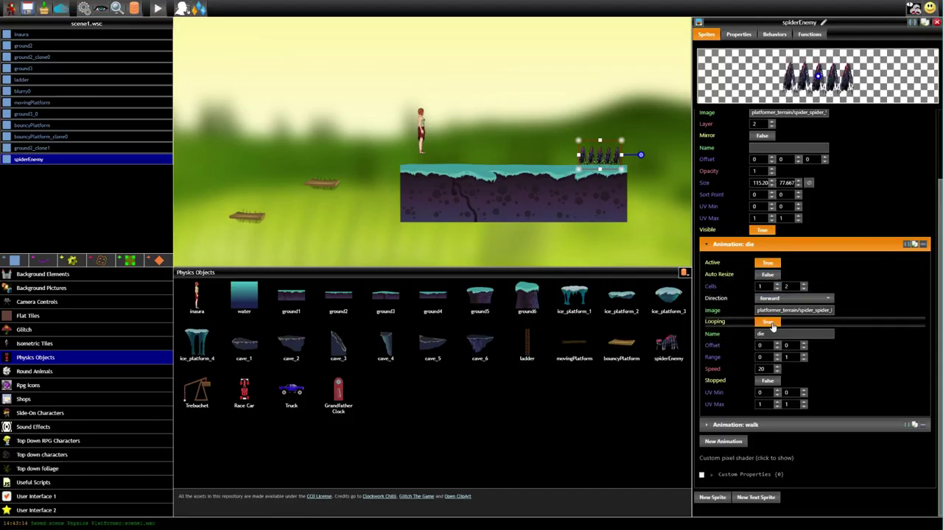
click(771, 333)
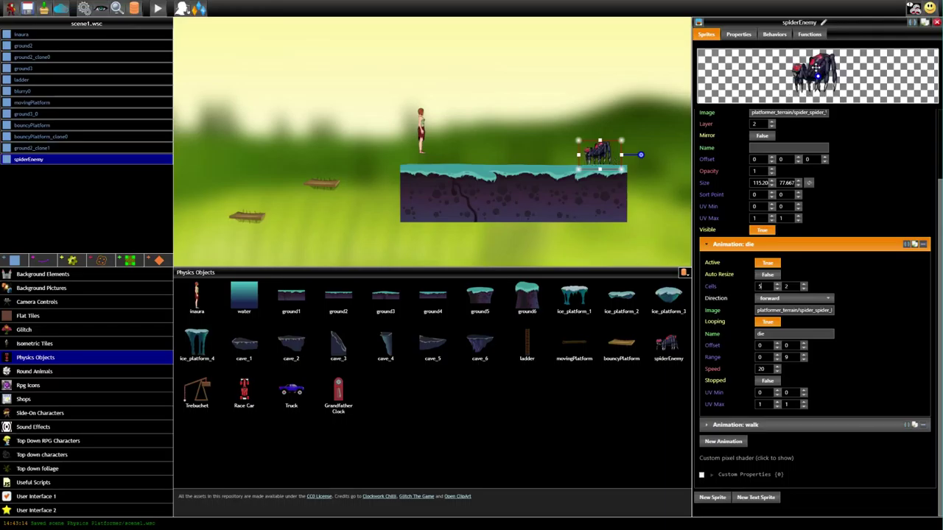
click(768, 322)
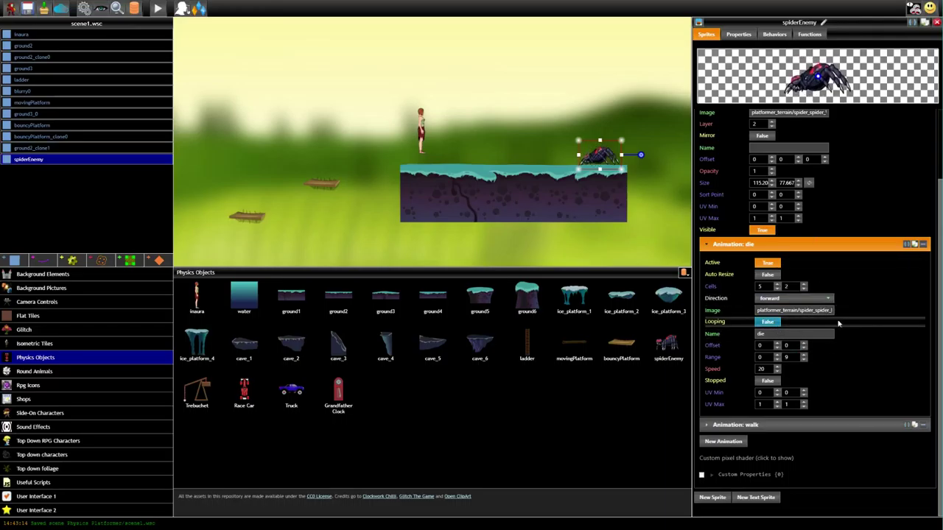
Deactivate the spiderEnemy's die animation and make its walk animation active.
click(767, 262)
click(772, 426)
click(768, 278)
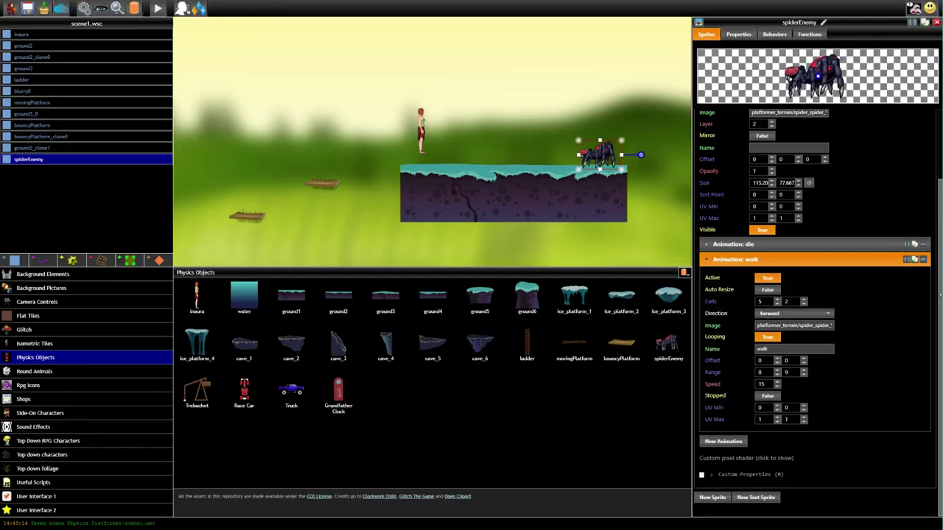
Preview the game to test the spider's die animation, and close the preview.
click(158, 9)
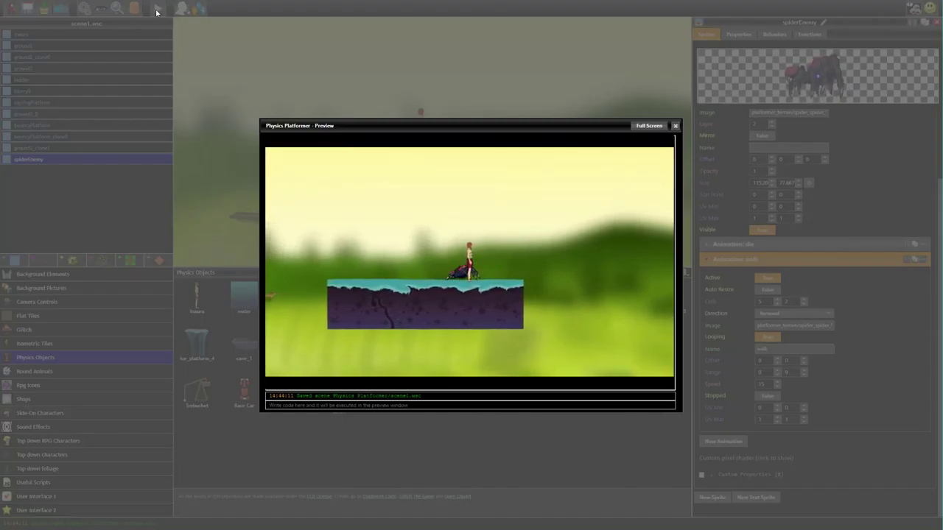
click(675, 125)
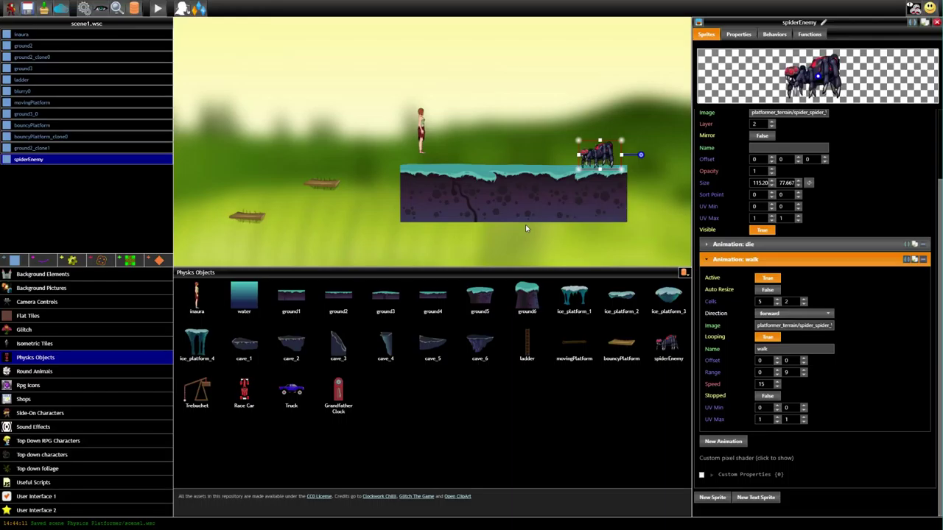
Add a ground5 piece beyond the spider's ground piece and enlarge it to about 299 by 183.
scroll(546, 148, down, 2)
scroll(615, 182, down, 1)
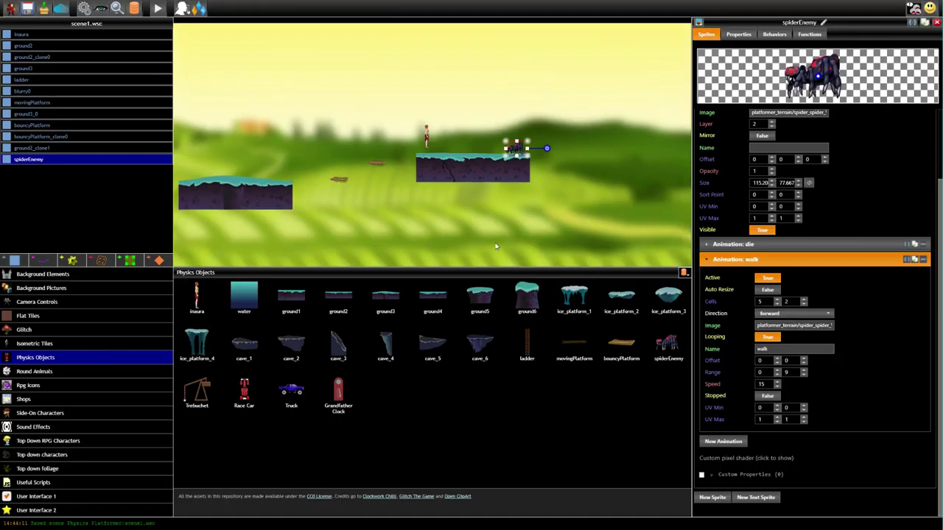
drag(485, 297, 318, 189)
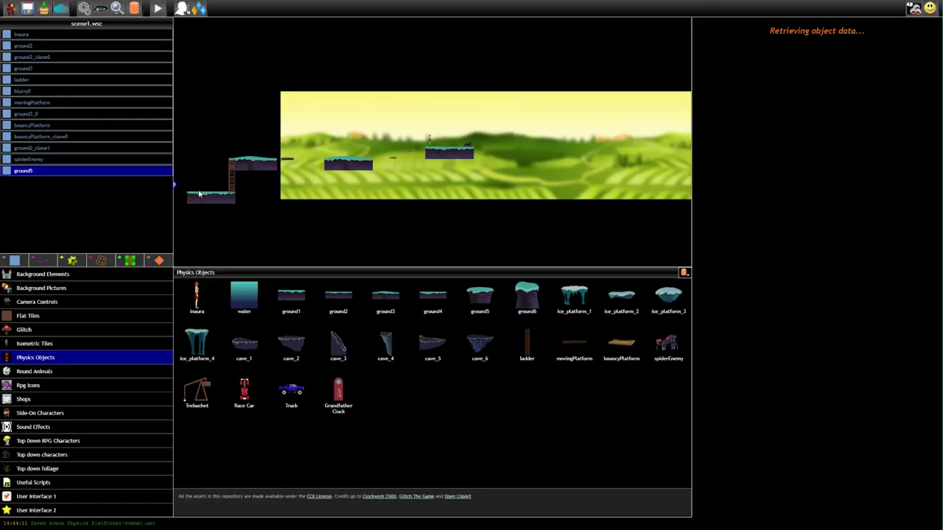
scroll(318, 188, down, 1)
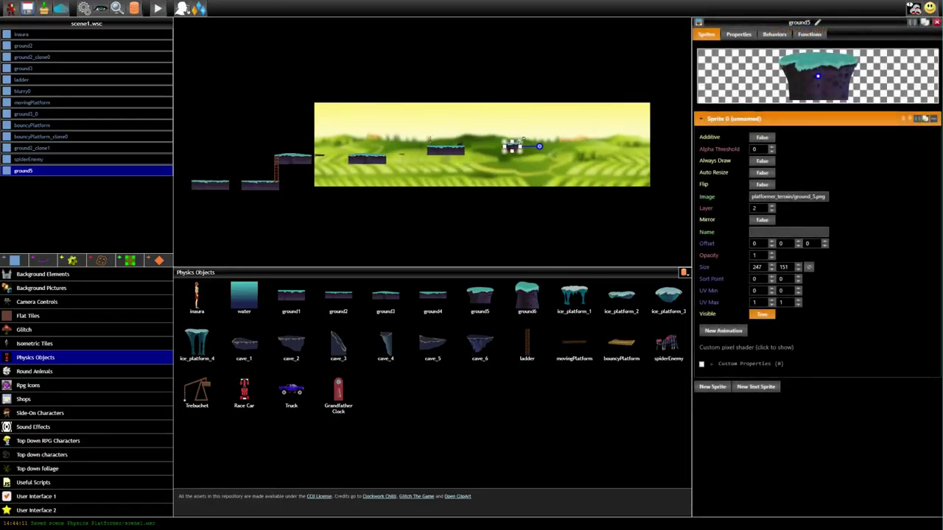
scroll(512, 206, up, 3)
drag(516, 184, 456, 180)
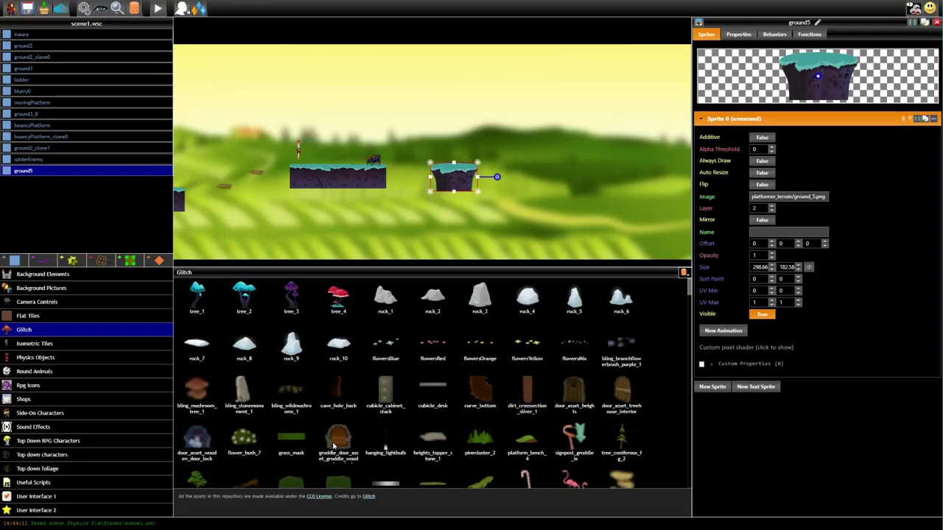
Place the groddle wooden door from the Glitch collection on top of the ground5 piece and rename it door.
drag(333, 445, 452, 124)
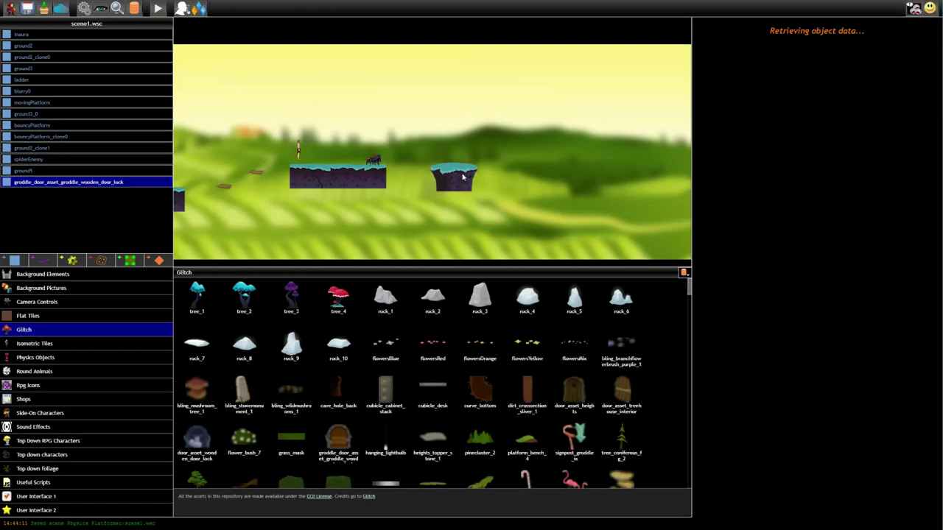
scroll(337, 177, down, 5)
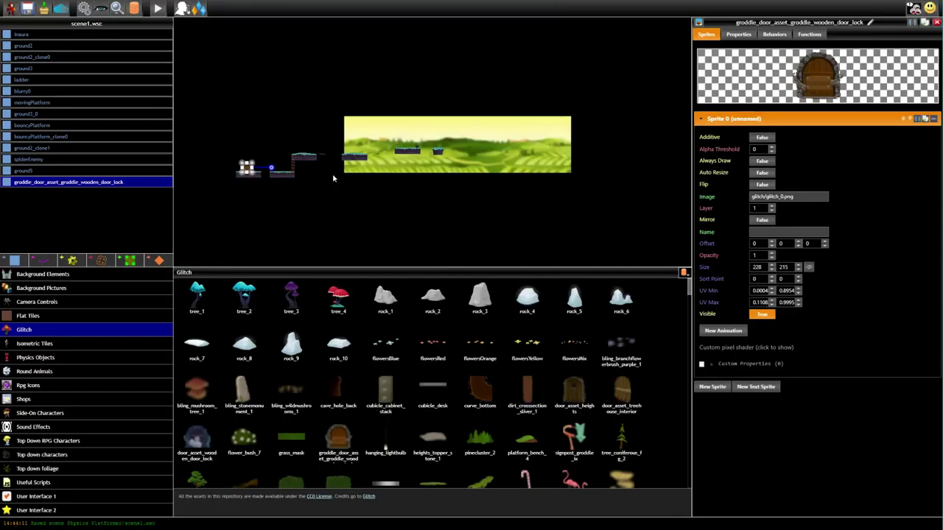
scroll(338, 176, up, 2)
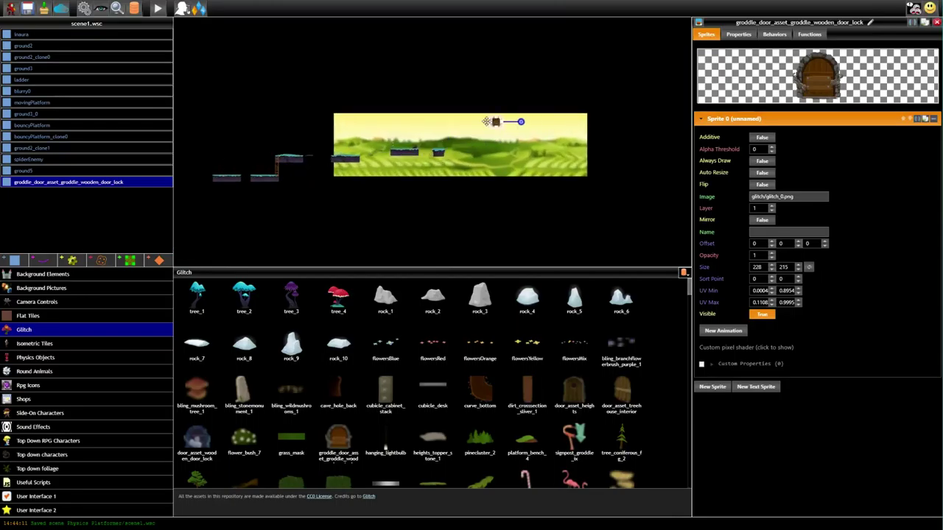
scroll(442, 145, up, 4)
mouse_move(467, 157)
mouse_down()
mouse_move(457, 153)
mouse_move(464, 147)
mouse_up()
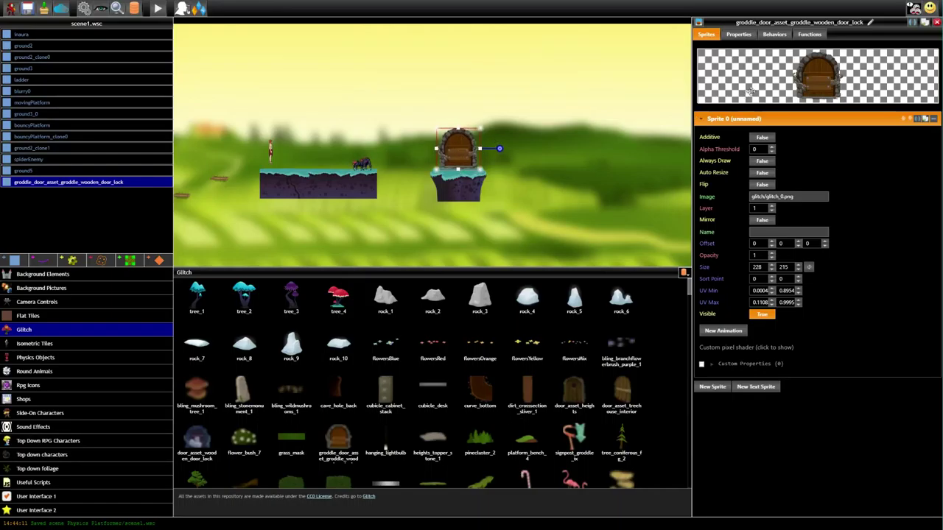
click(863, 22)
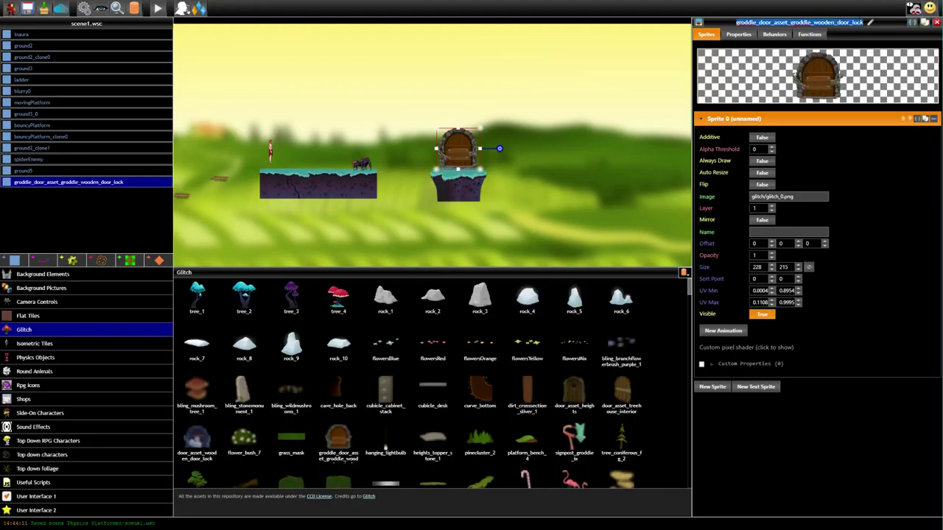
text(door)
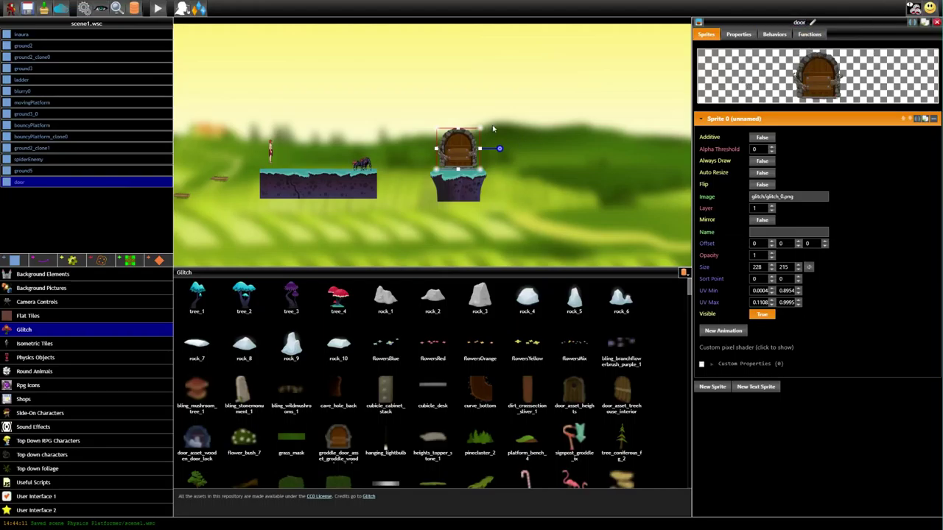
Start inaura's onKeyDown function with the condition if (data.keyName == 'up').
click(270, 151)
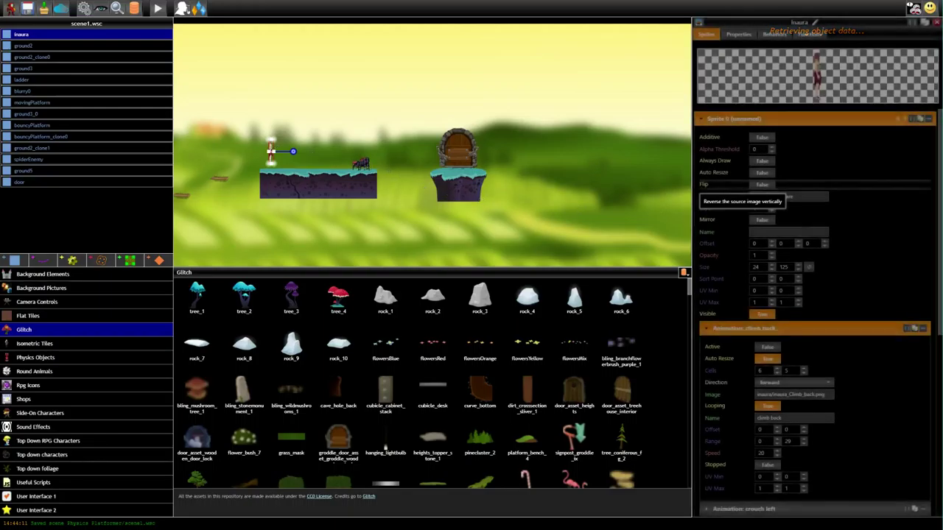
click(810, 34)
click(890, 48)
click(896, 210)
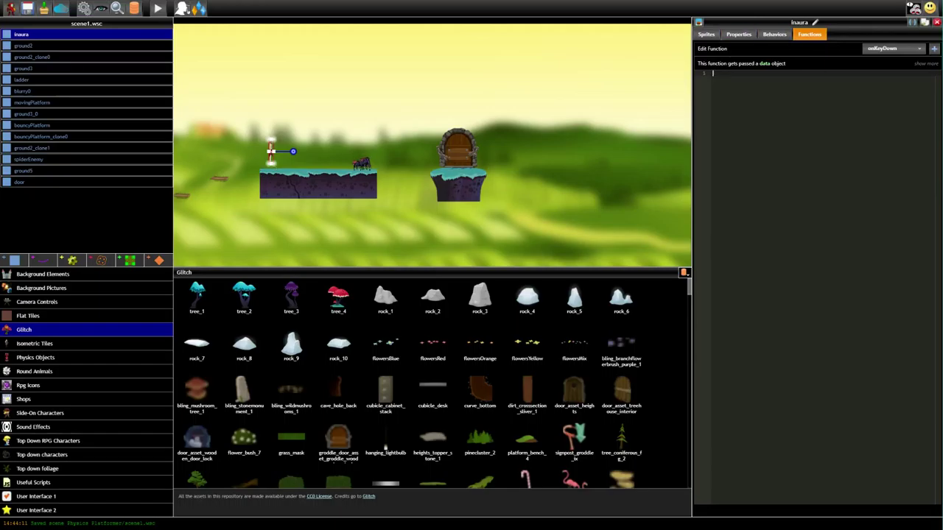
click(927, 65)
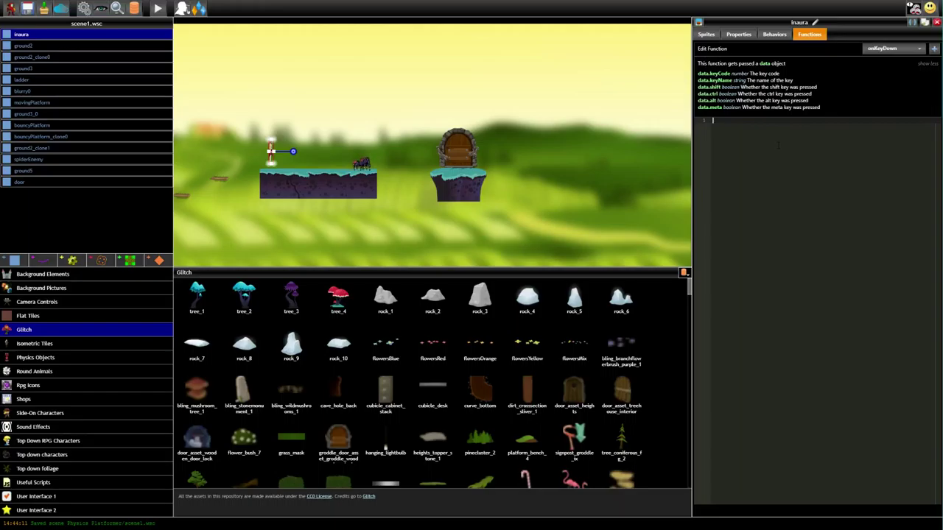
text(if (data.keyNam)
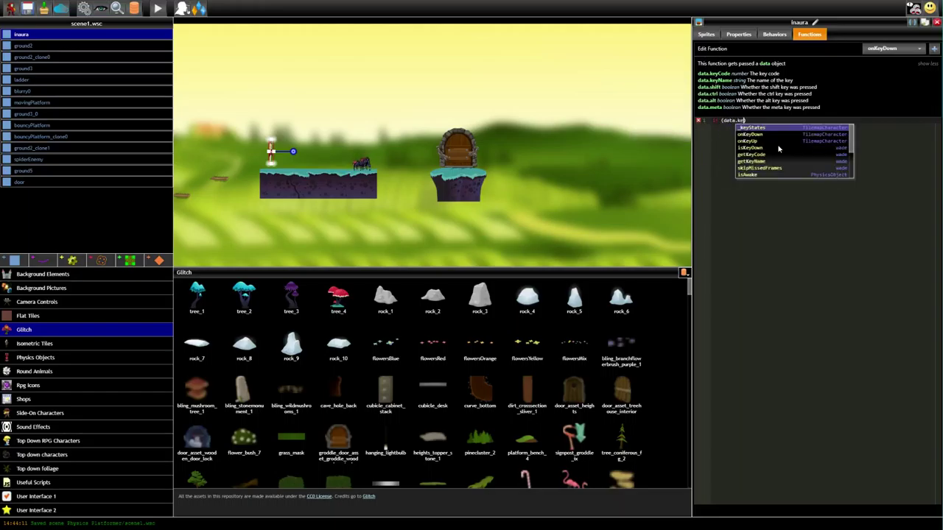
text(e == 'up')
key(Return)
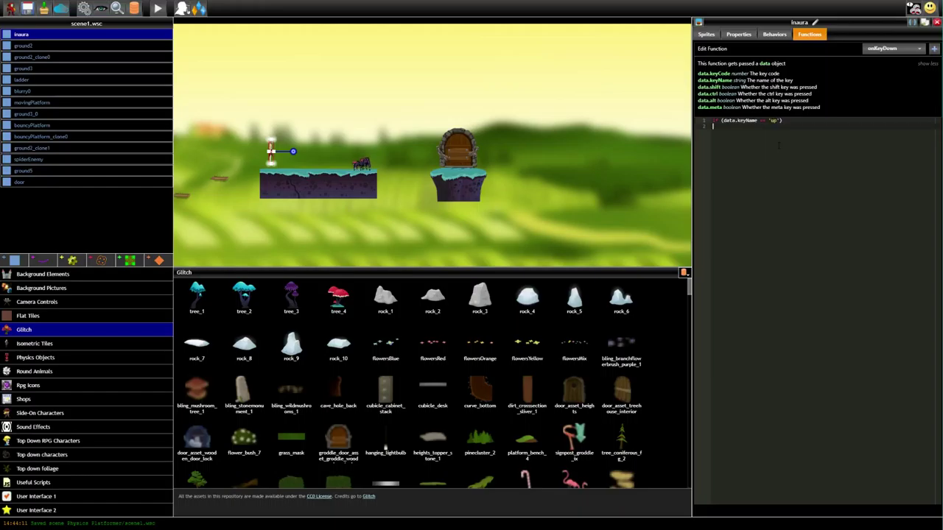
Add a block under the condition that calls wade.loadScene('scene2.wsc', null, null, true);.
text(wade.loadScene)
text(()
text('scene)
text(2.wsc)
text(')
text(, nnull)
text(u;)
text(ll)
text(, null, tru)
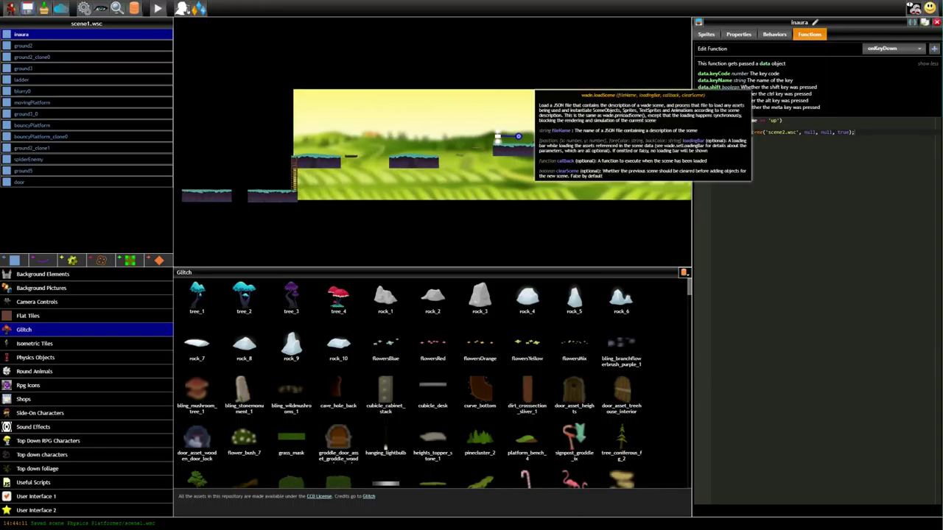
Insert the line var o = this.getOverlappingObjects(); above the loadScene call.
click(754, 132)
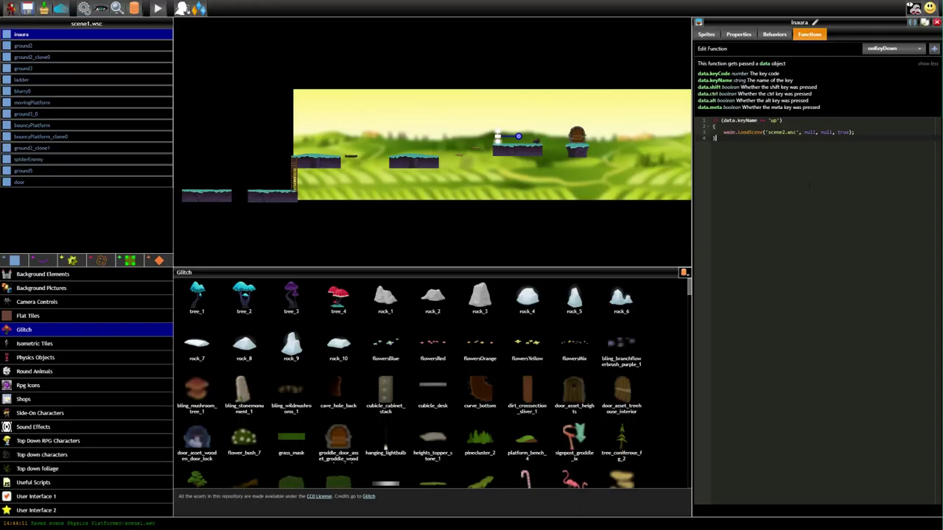
click(763, 132)
key(Return)
key(Return)
key(Up)
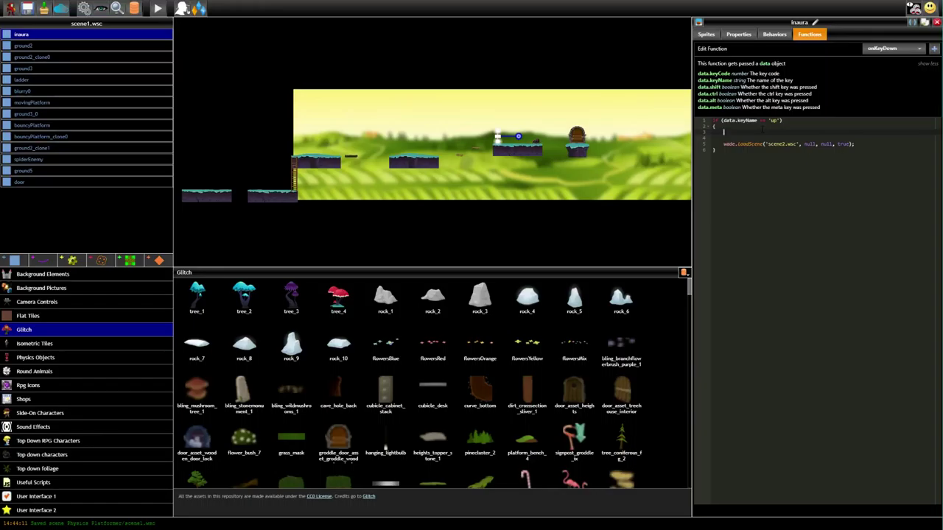
text(var o = this)
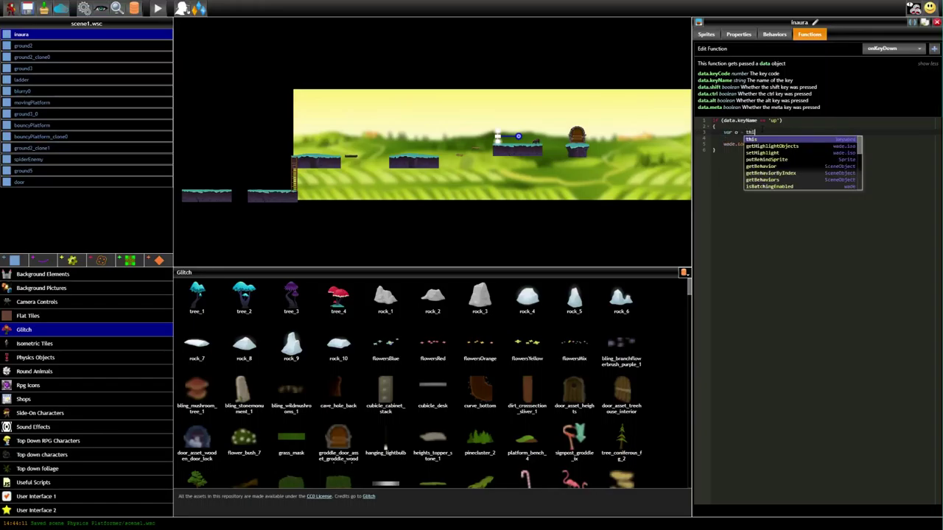
text(.getOverlappingObjects)
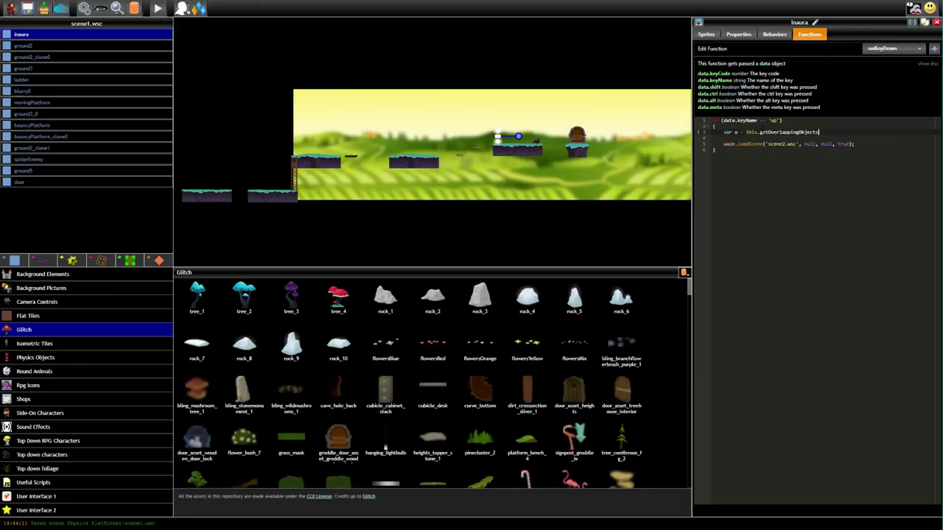
text(();)
key(Return)
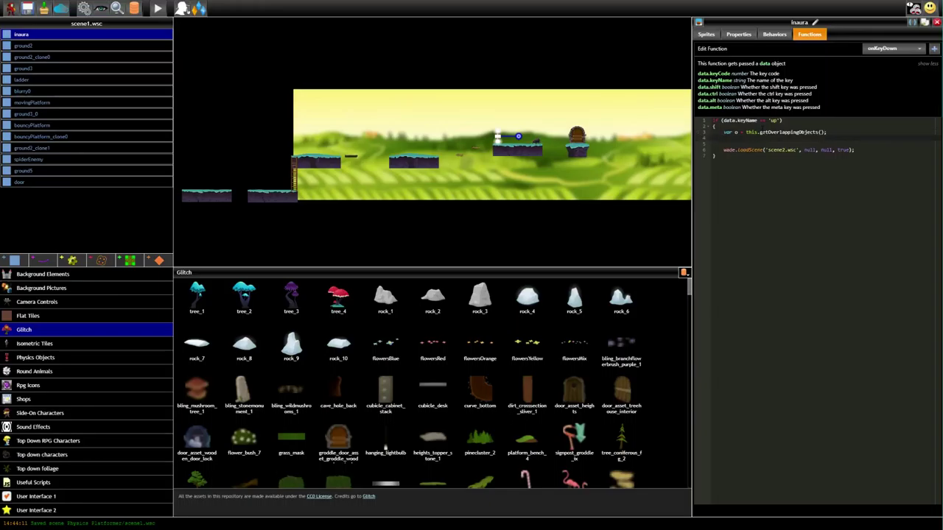
Add an empty if block below the variable with the condition o.indexOf(_.door) != -1.
text(if (o.)
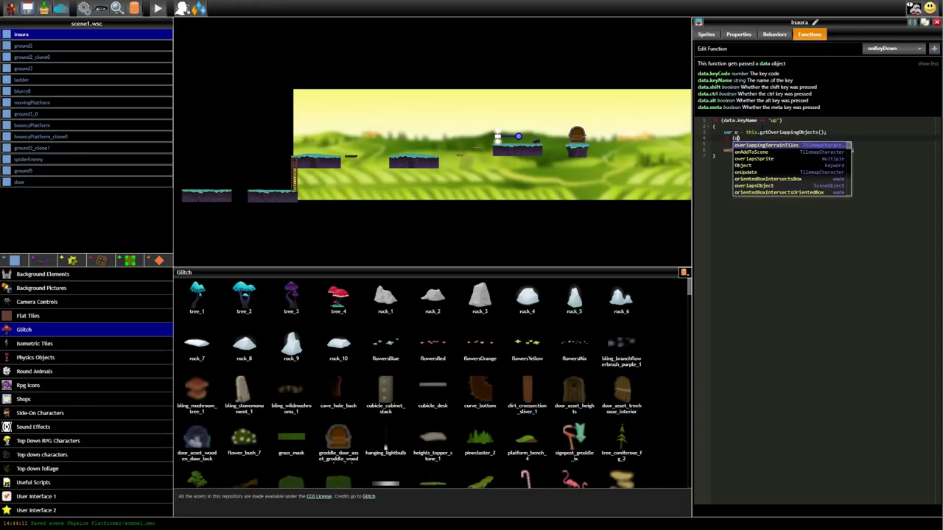
text(index)
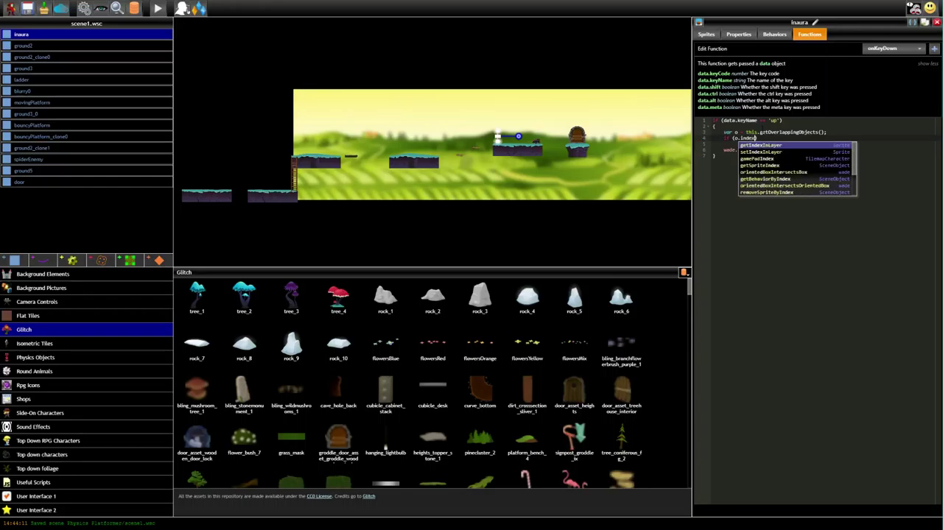
text(Of(_.door) != -1)
key(Return)
text({)
key(Return)
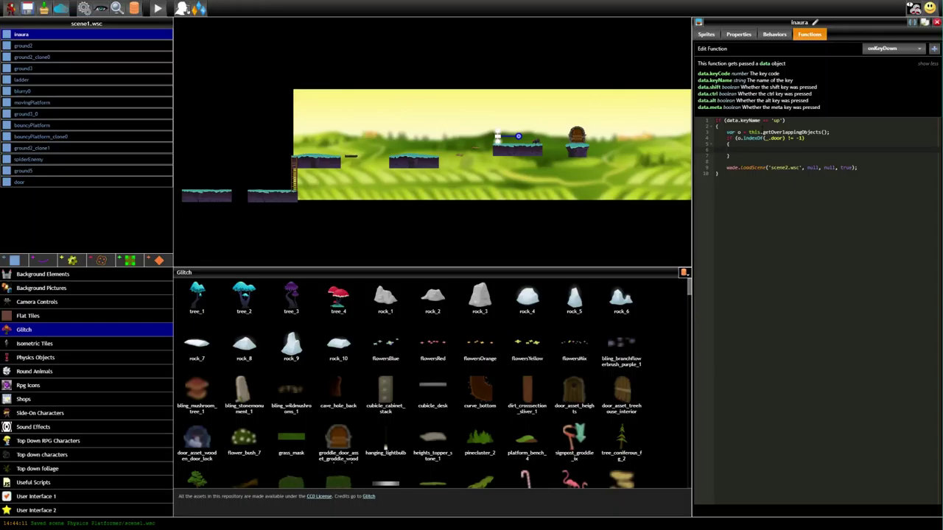
Move the loadScene call inside the door condition's block and correct the indentation.
key(shift+Down)
key(ctrl+x)
key(Up)
key(Up)
key(Up)
key(ctrl+v)
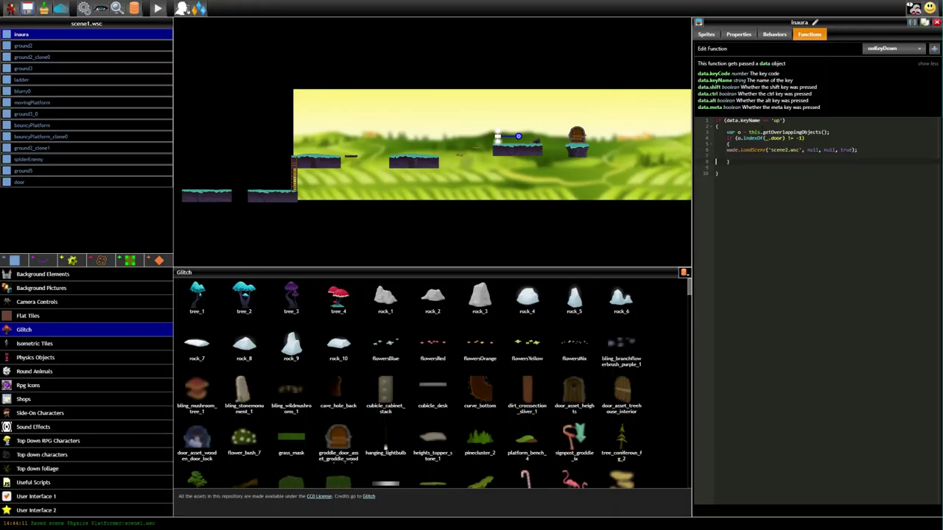
key(Home)
key(Tab)
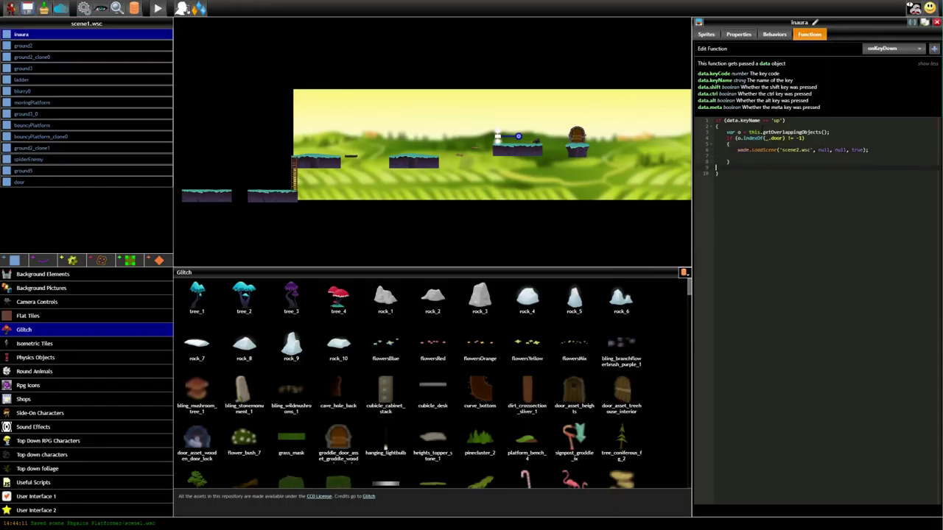
key(BackSpace)
Preview the game, run inaura past the spider to the door, test the up action there, and close the preview.
click(158, 8)
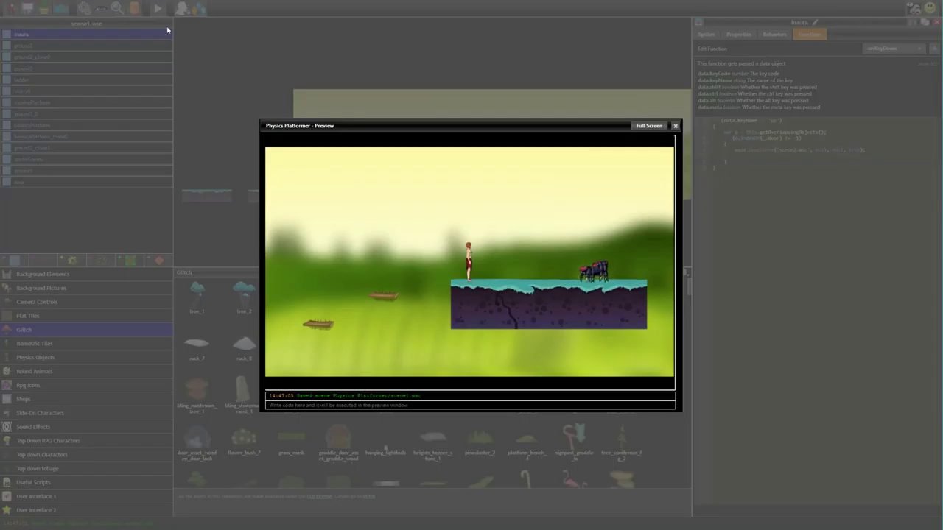
key(Right)
key(Up)
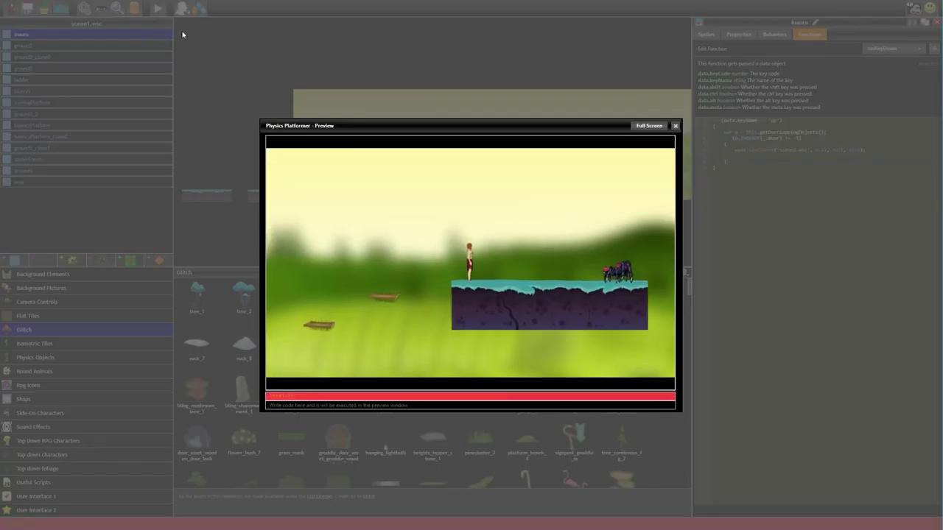
key(Right)
key(Up)
key(Right)
key(Up)
key(Right)
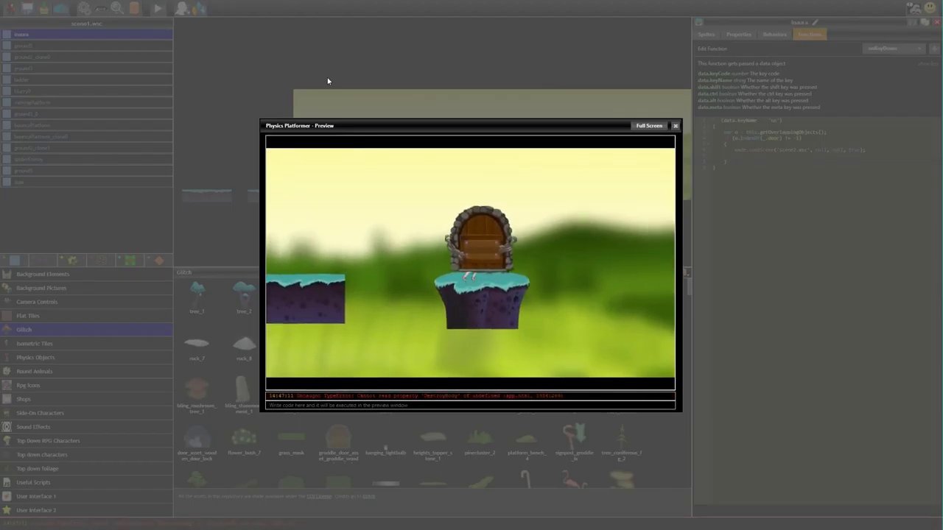
key(Up)
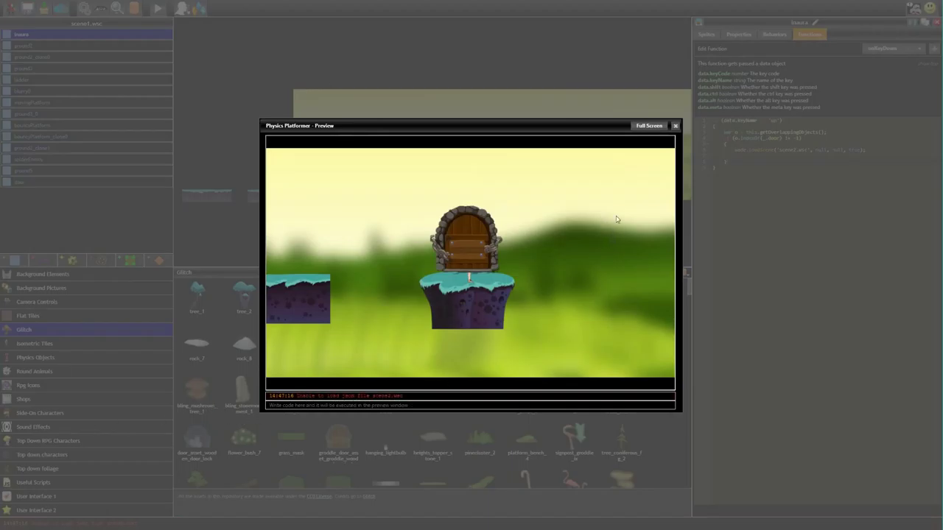
click(675, 125)
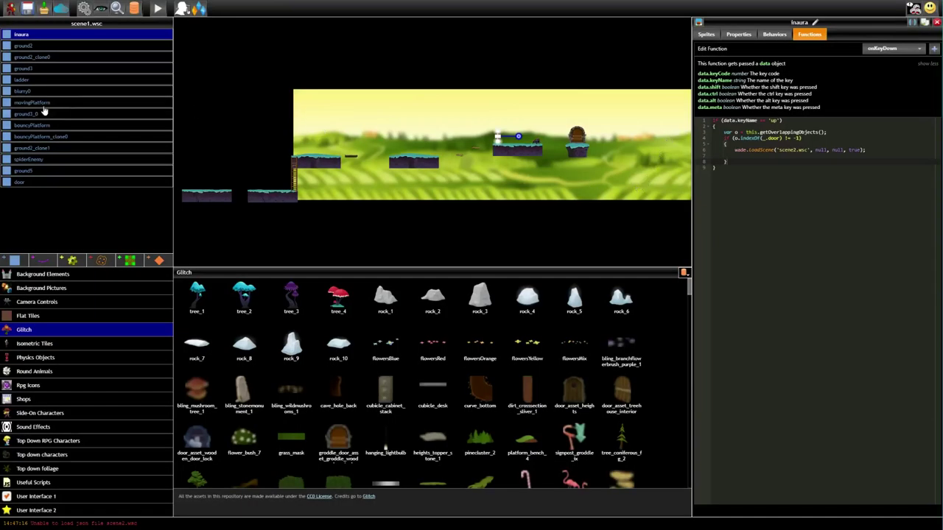
Move inaura to the end of the scene's object list, after door.
drag(42, 39, 31, 182)
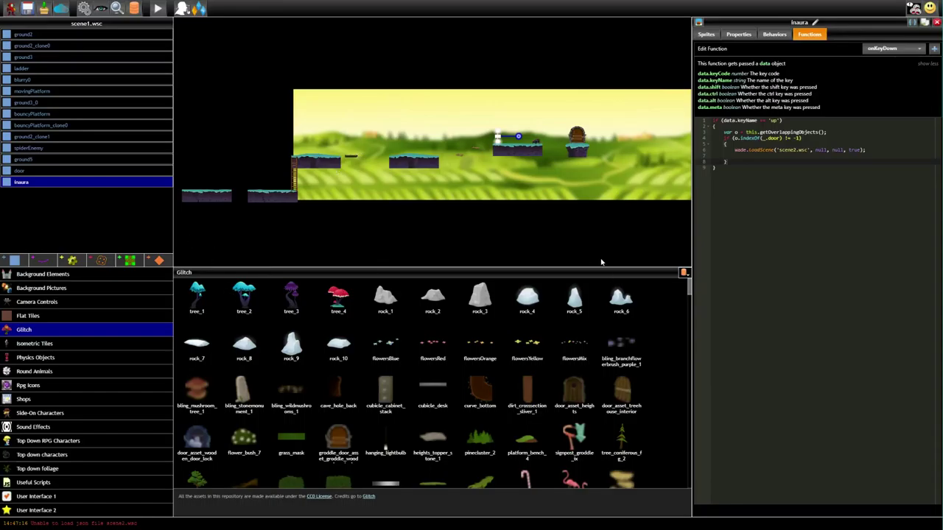
Open the project's app.js and add wade.enableGamepads(); as the first line of the init function.
click(684, 274)
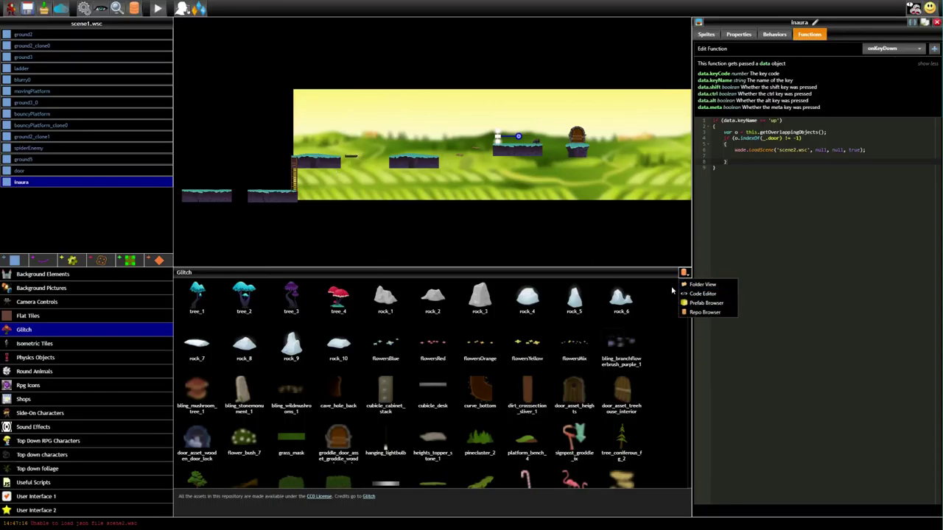
click(696, 285)
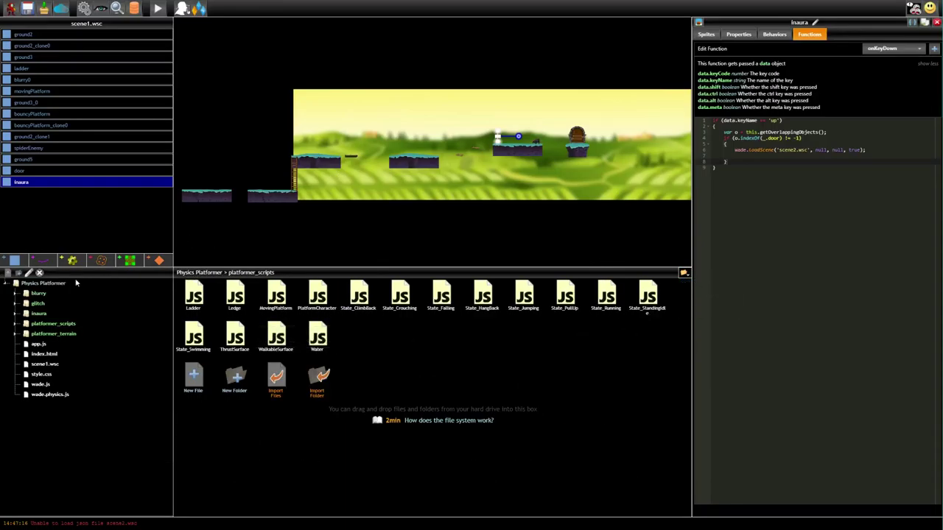
click(45, 286)
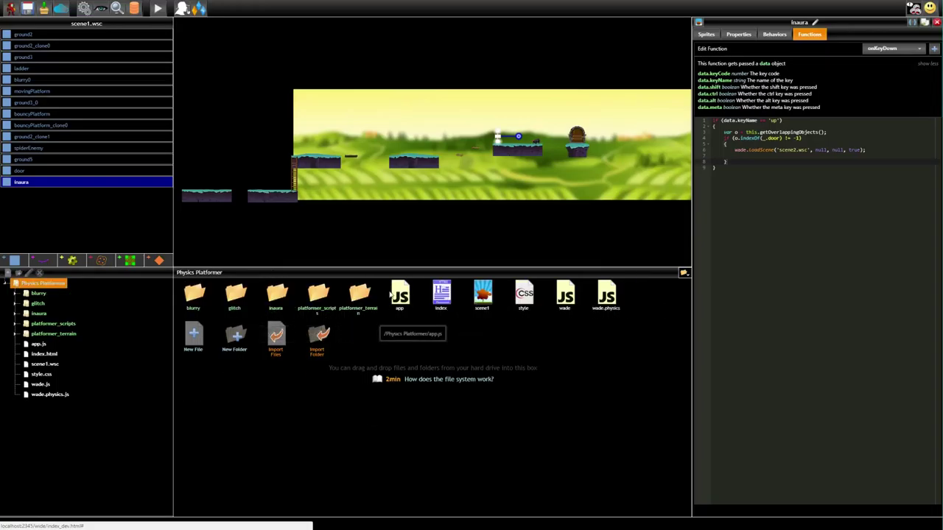
double_click(402, 295)
click(260, 310)
key(Return)
text(wade.enable)
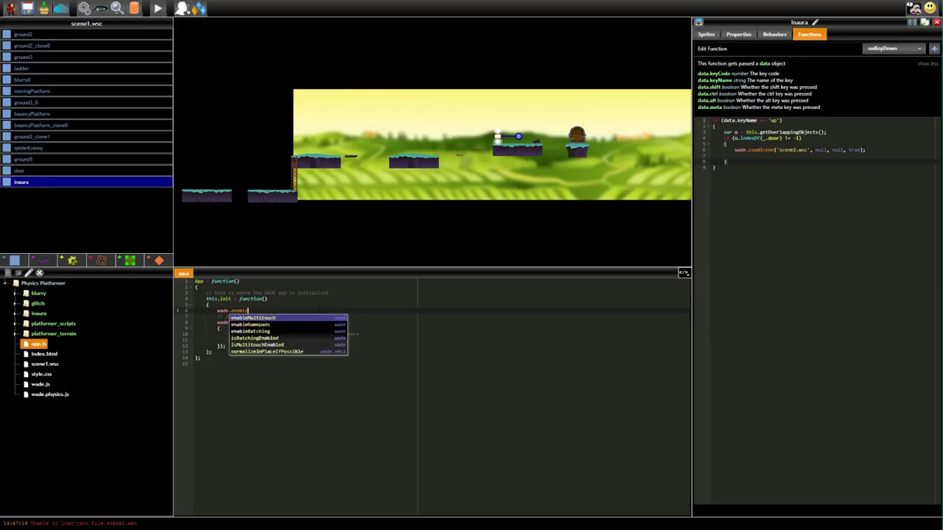
key(Down)
key(Return)
text(;l)
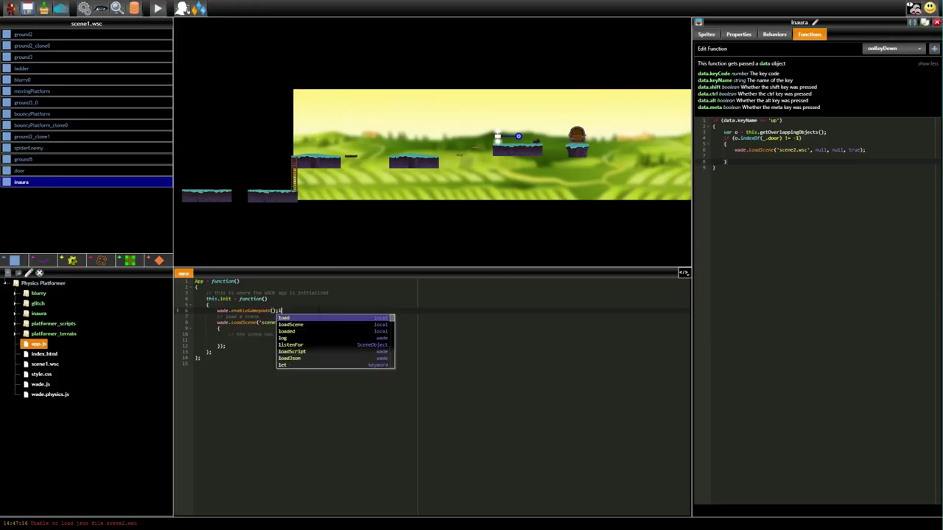
key(Escape)
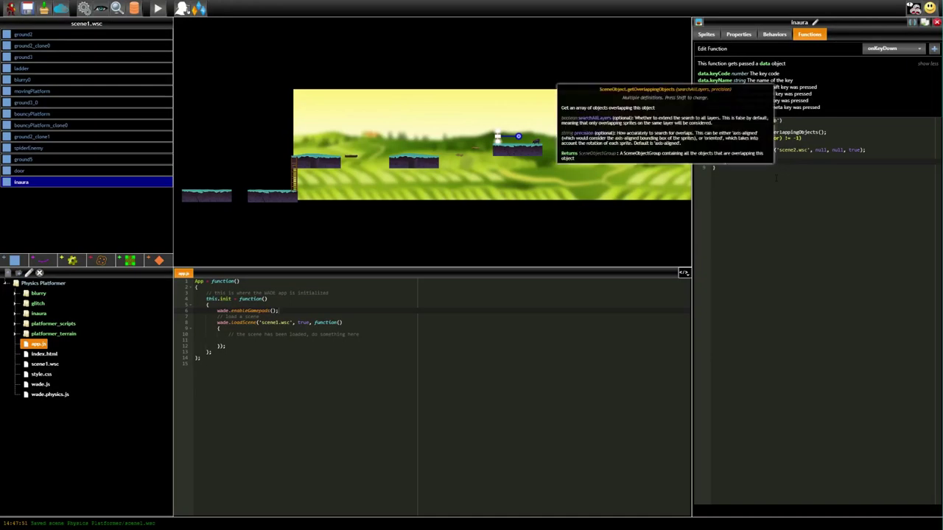
Give inaura's onGamepadButtonDown function the condition if (data.button == 3), with the door-check block copied from onKeyDown.
click(884, 138)
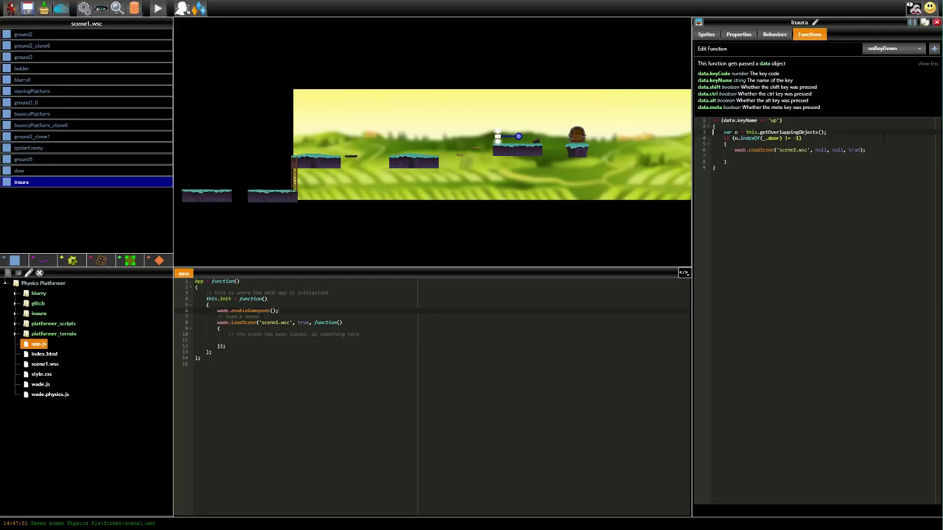
key(shift+Down)
key(shift+Down)
key(shift+Down)
key(shift+Down)
key(shift+Down)
key(shift+Down)
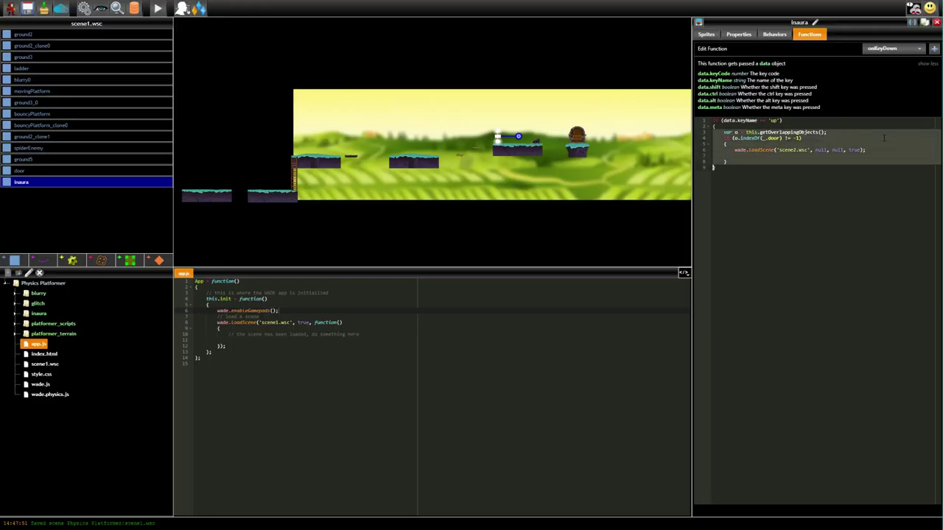
click(891, 50)
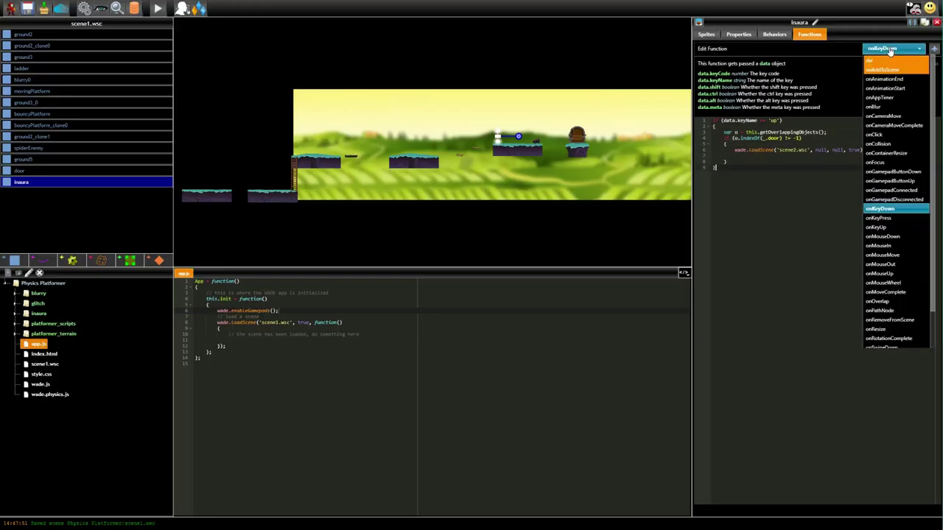
click(895, 172)
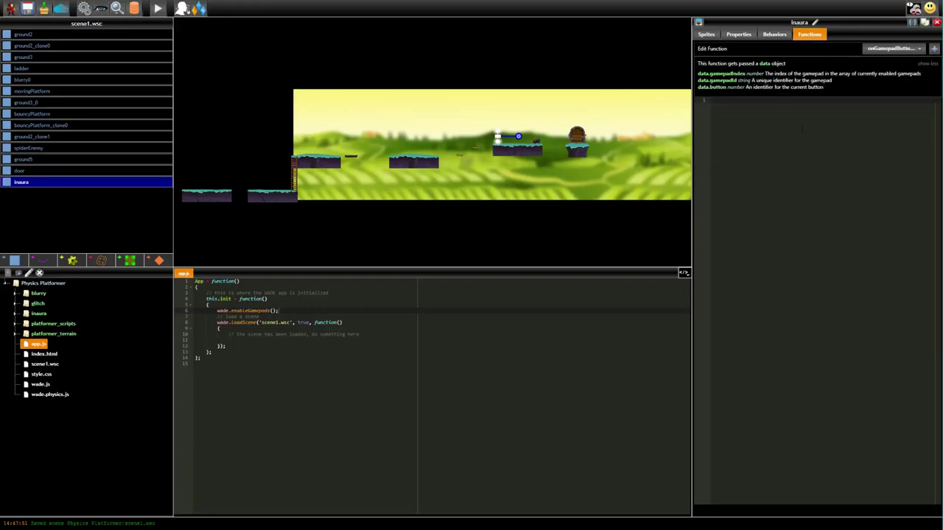
text((data,)
text(.button == 3))
key(ctrl+v)
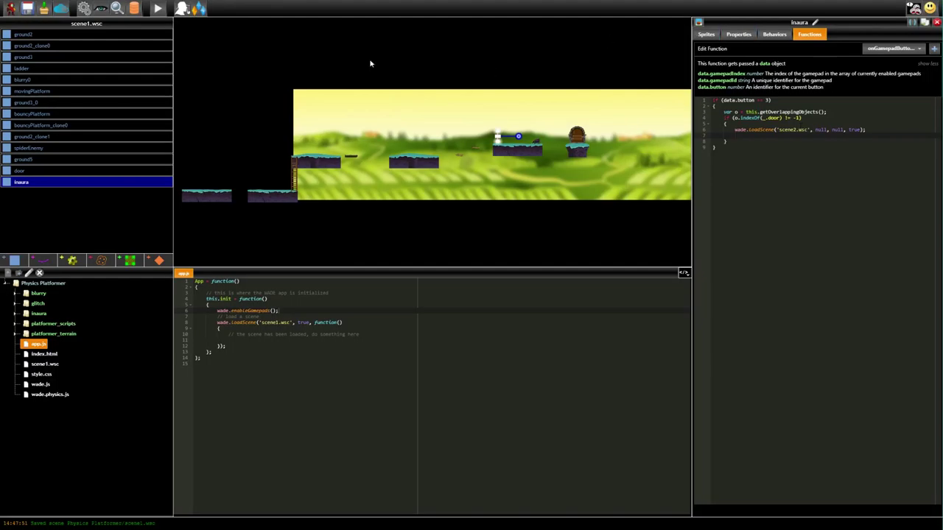
Preview the game to test using the door with the gamepad, and close the preview.
click(188, 13)
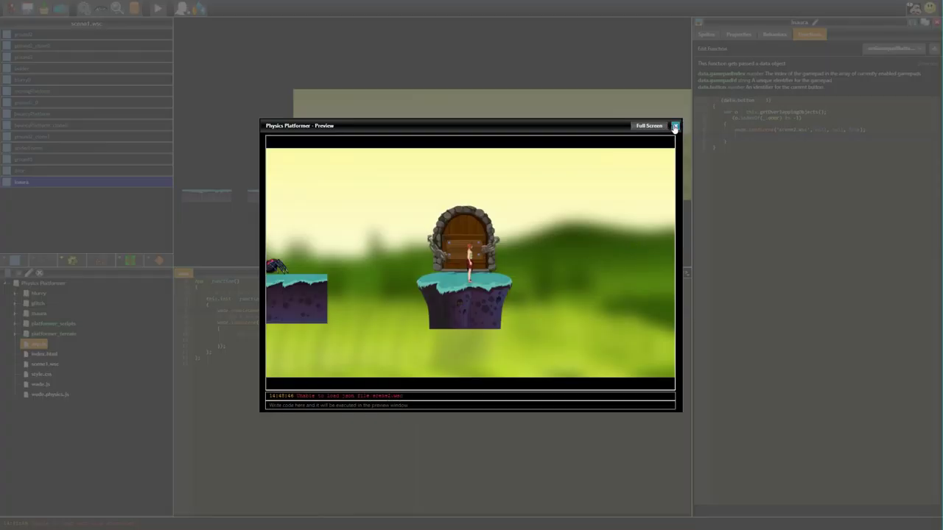
click(675, 126)
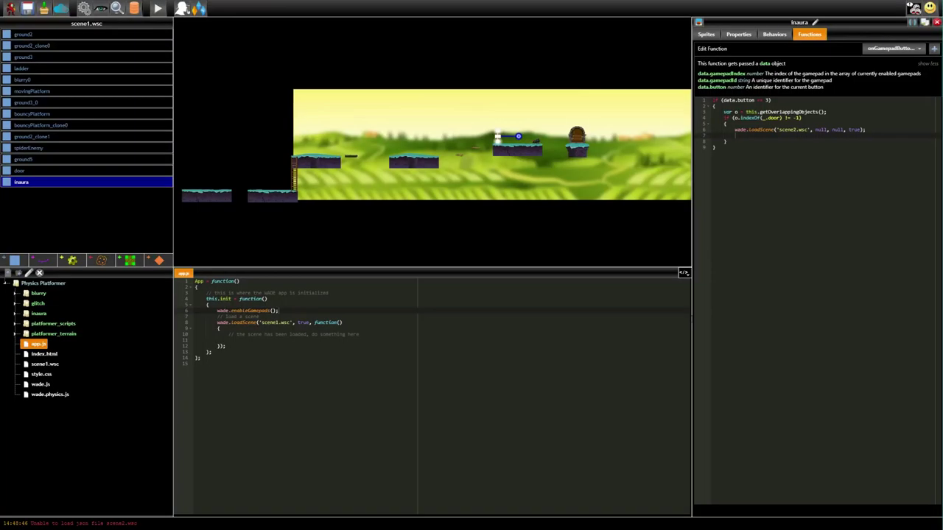
Add a new scene file named scene2 to the Physics Platformer project, saving scene1 before the new scene loads.
click(684, 273)
click(709, 287)
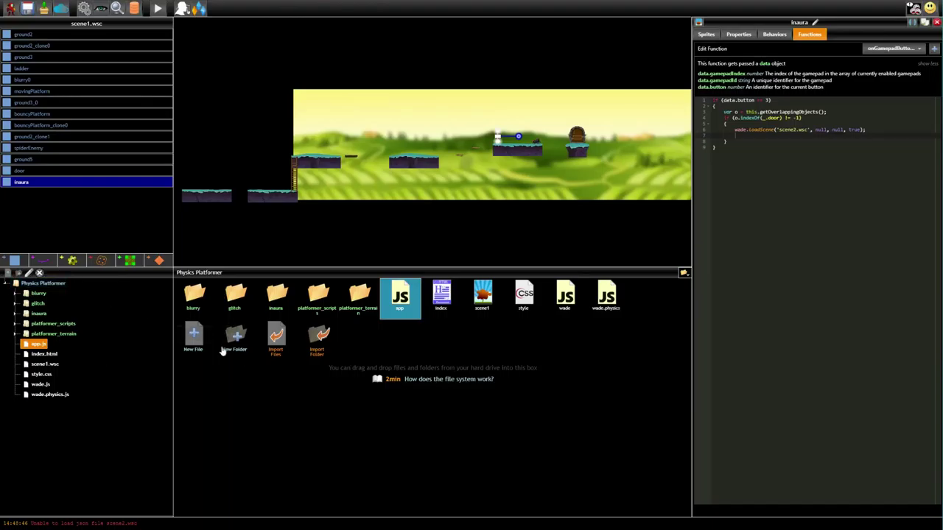
click(449, 379)
click(590, 168)
click(7, 274)
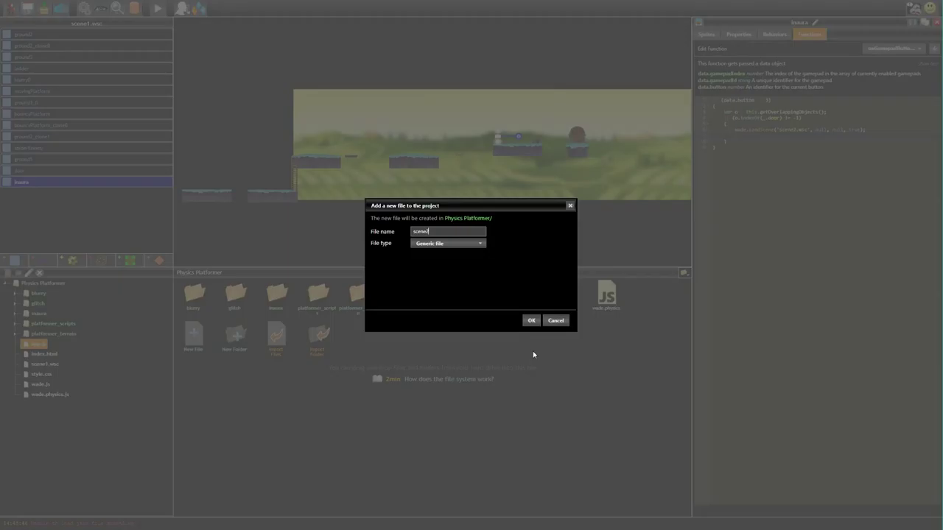
click(439, 244)
click(530, 320)
click(498, 286)
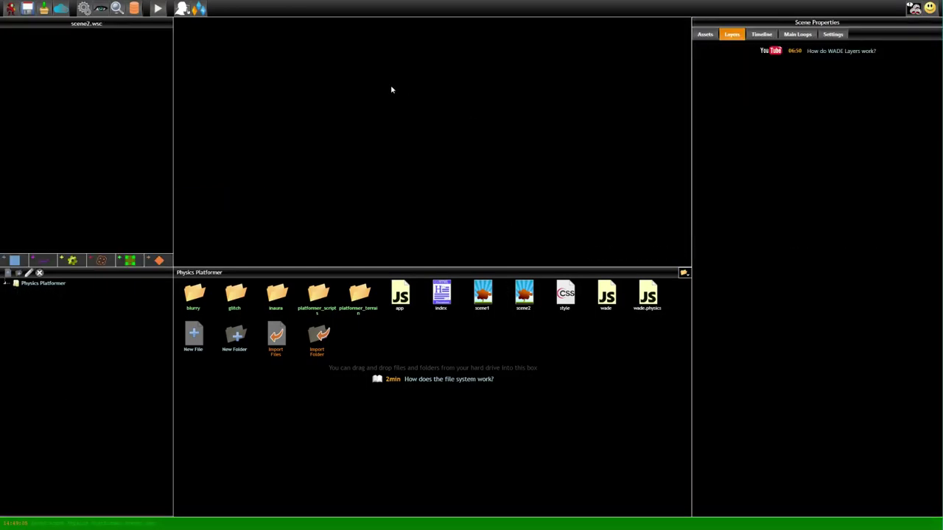
Reopen scene1, saving scene2 first, and preview the game to test that the exit door loads scene2.
double_click(484, 295)
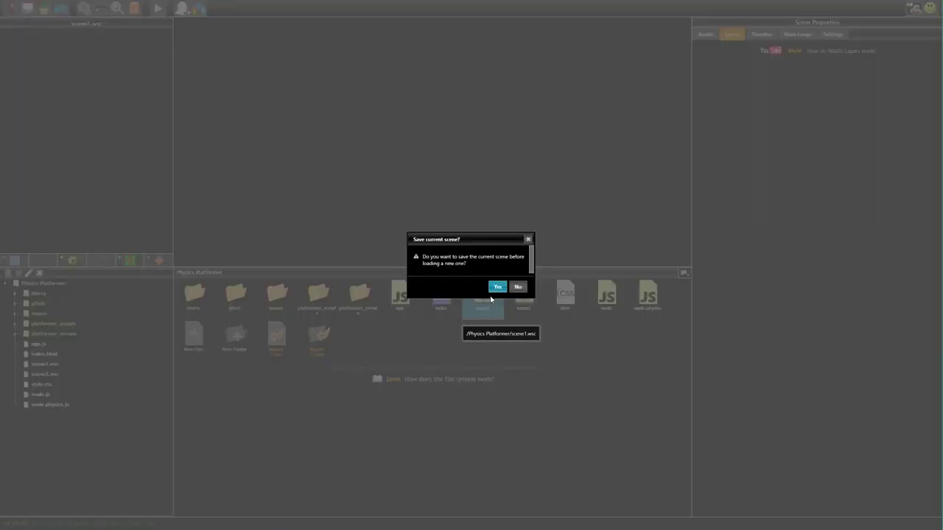
click(499, 284)
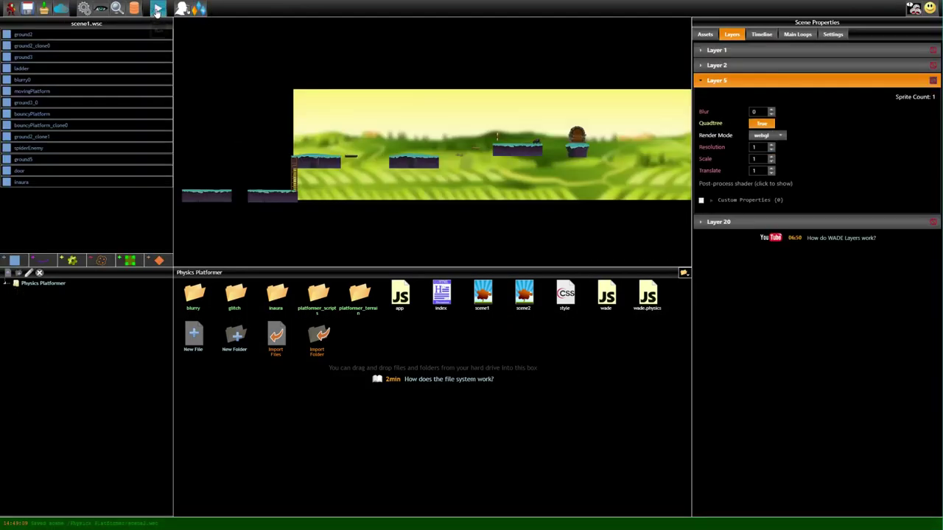
click(157, 8)
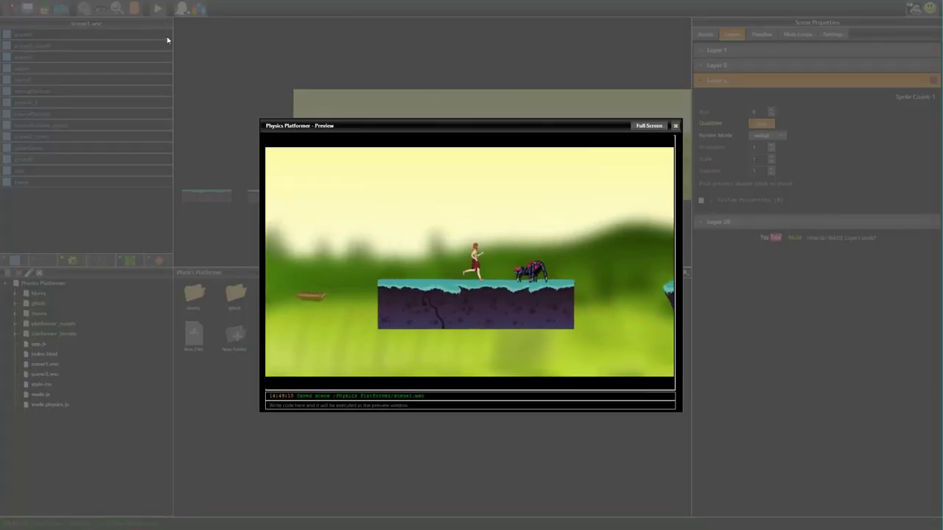
key(Up)
key(Up)
key(Right)
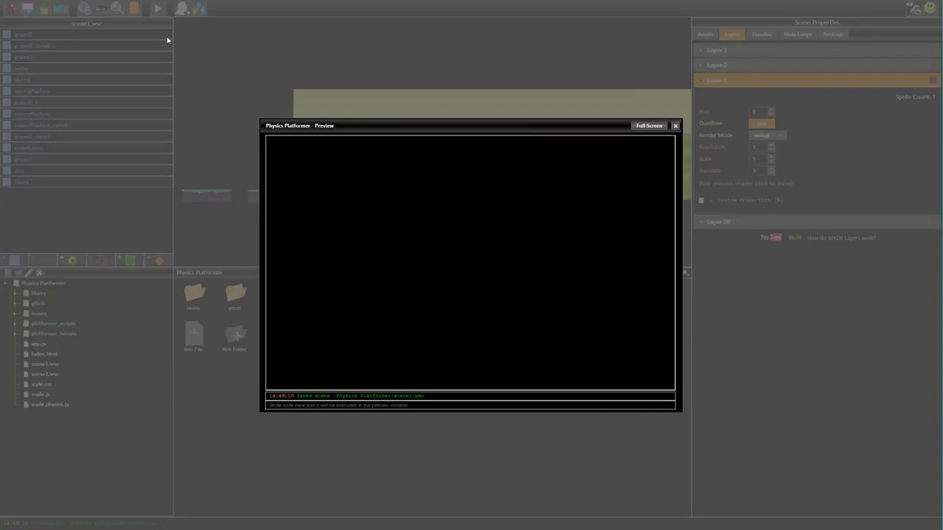